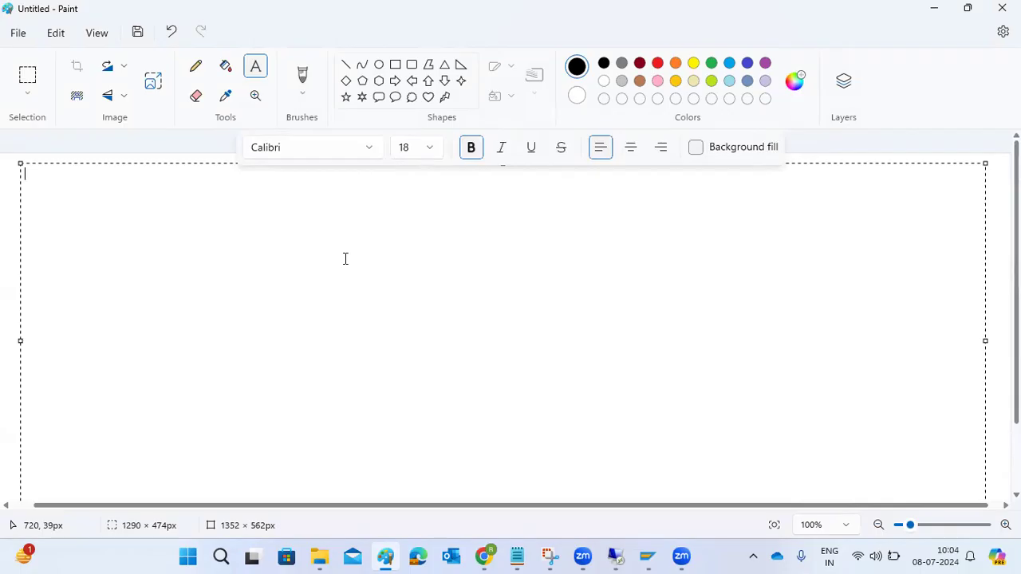
- Write the heading "How to update SPAM/SAINT , ADD-ons and plugins:" with a row of equals signs on the line beneath it
text(HOw to update A)
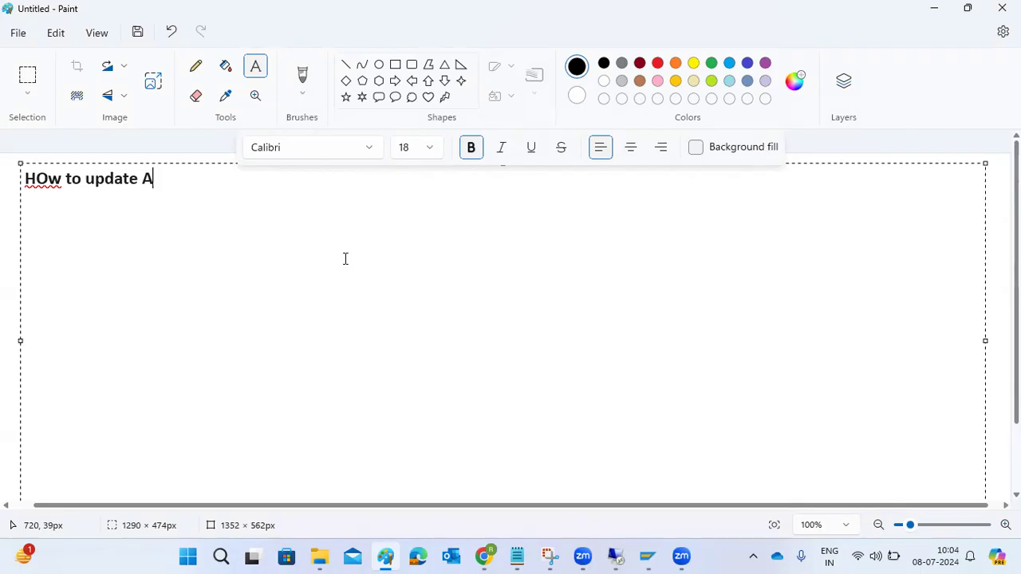
key(BackSpace)
text(SPAM/SAINT , ADD-ons andd)
key(BackSpace)
text(plugins:)
key(Return)
text(========================================)
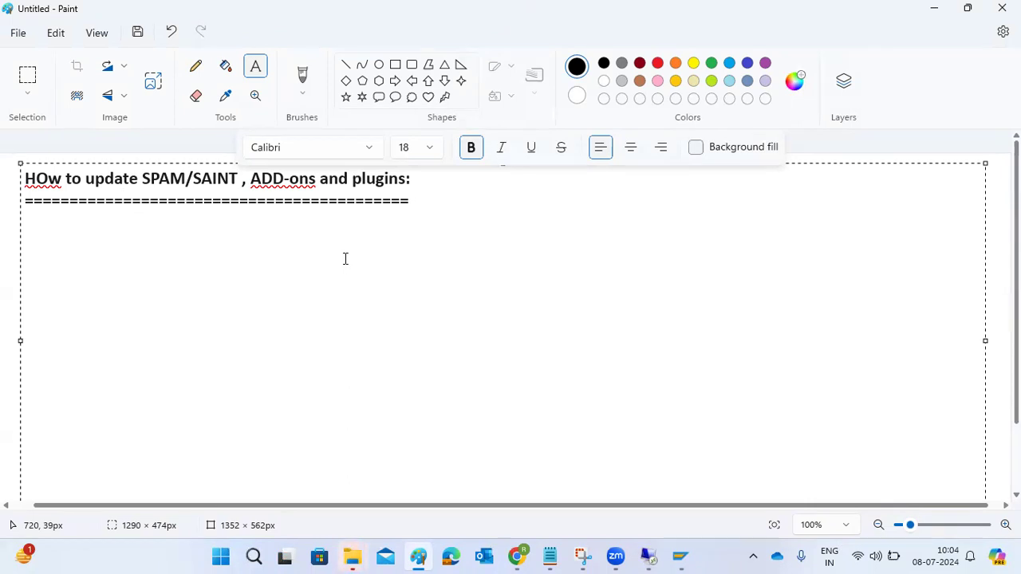
click(58, 180)
key(BackSpace)
text(o)
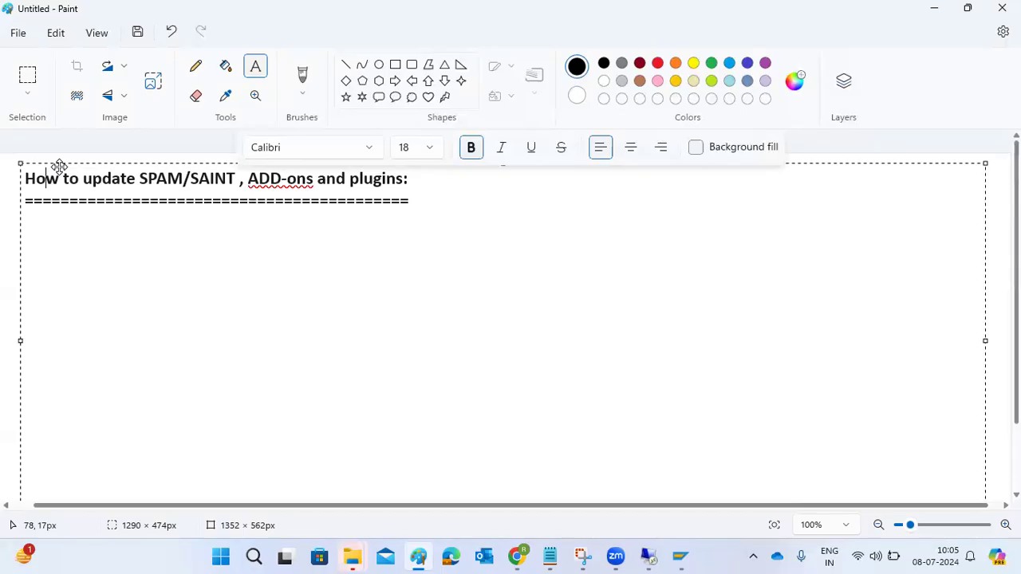
- Switch to SAP Logon, open the NW1 system and log on to client 001 as user basis with the account password
click(680, 556)
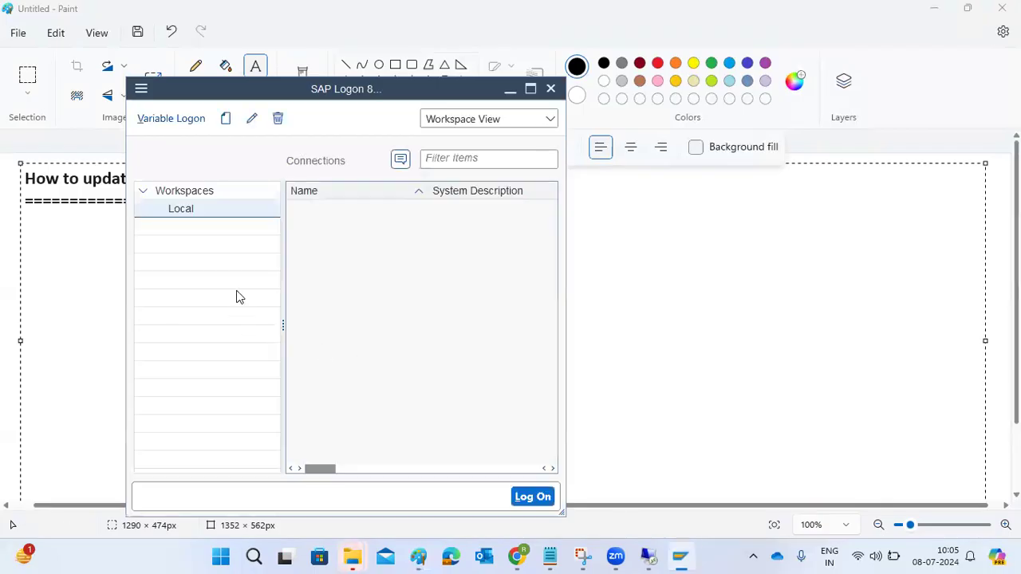
double_click(340, 279)
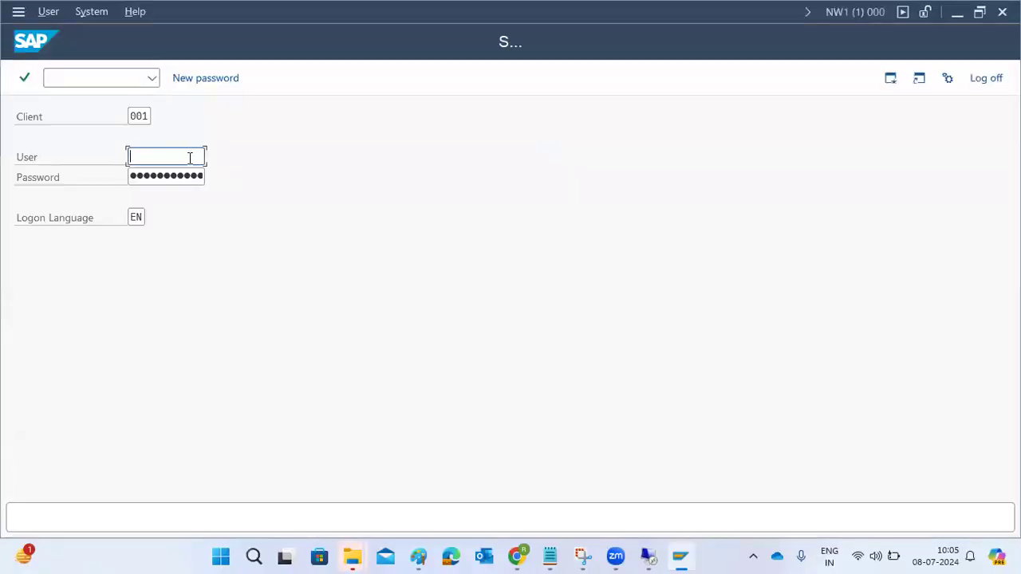
text(basis)
key(Tab)
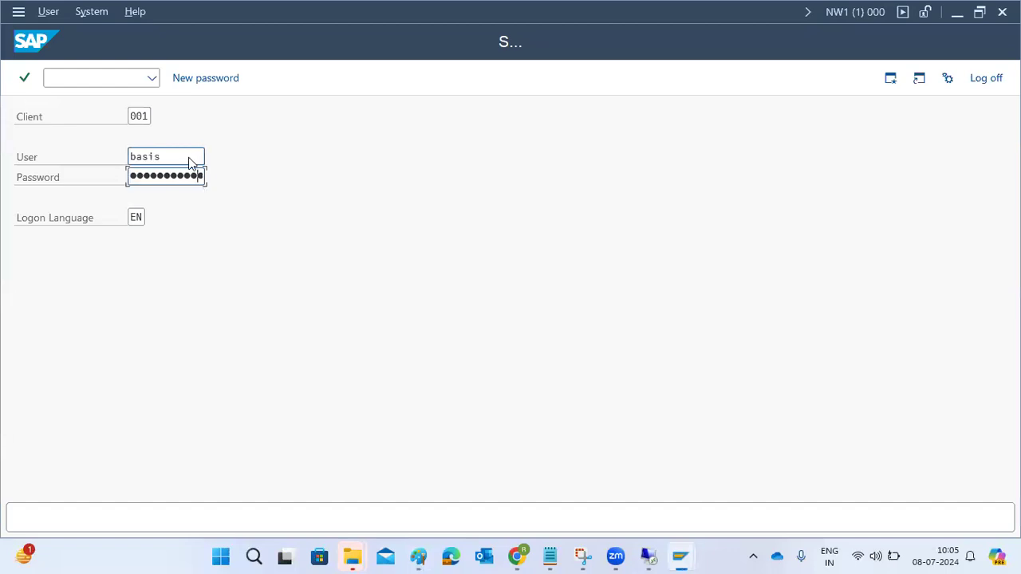
key(Return)
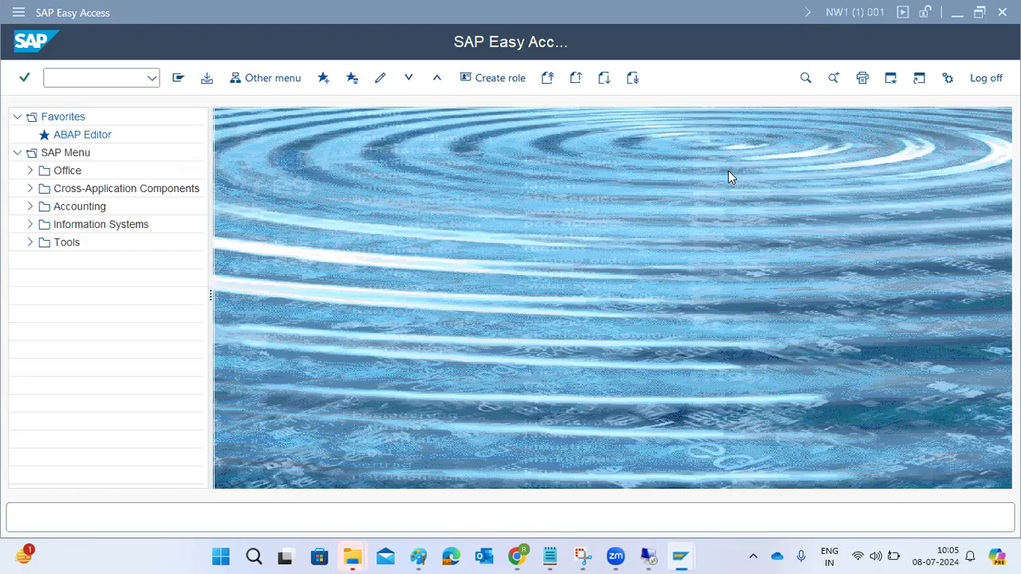
- Open the system status and display the details of the installed software behind the product version
click(87, 73)
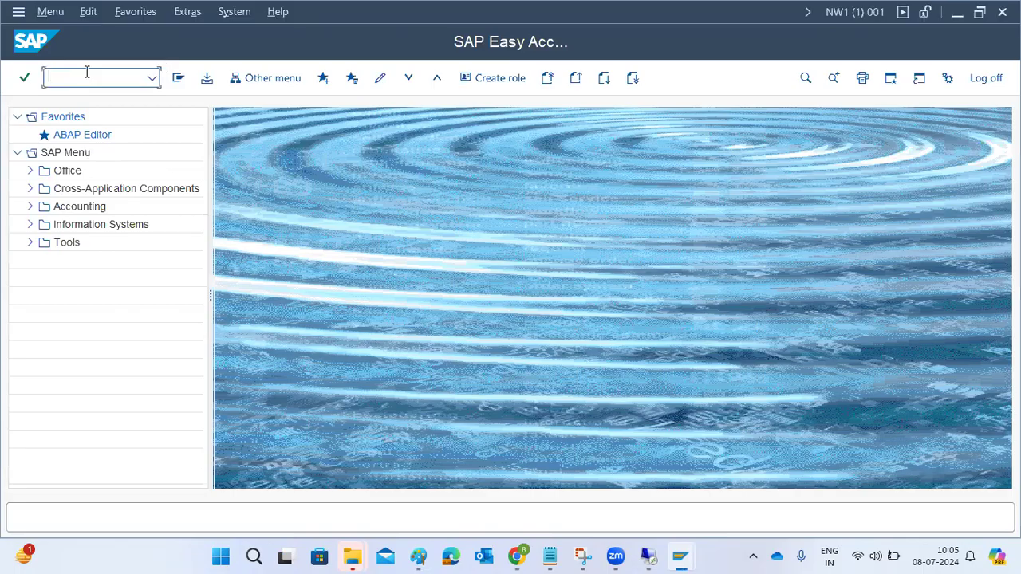
click(236, 11)
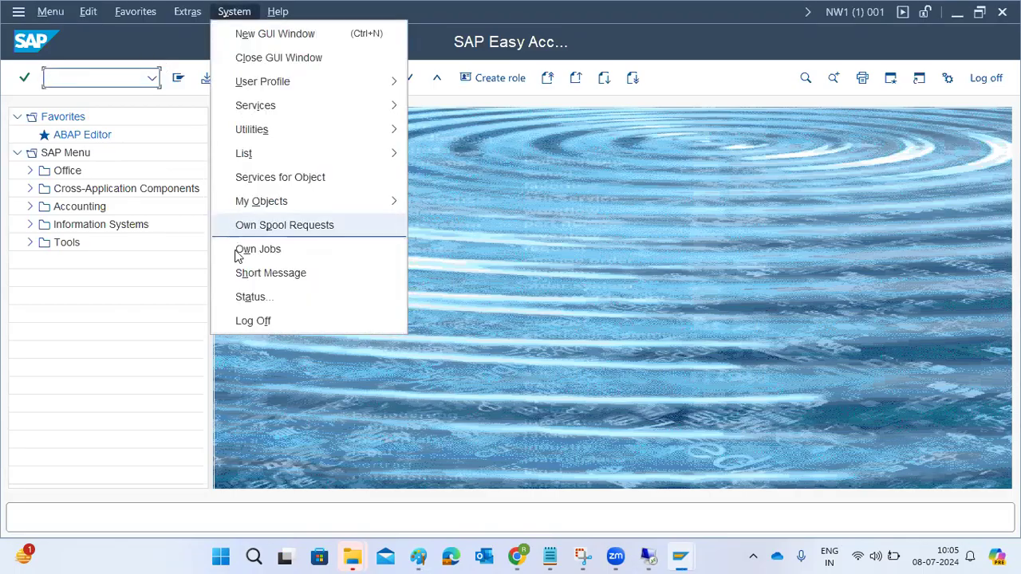
click(249, 297)
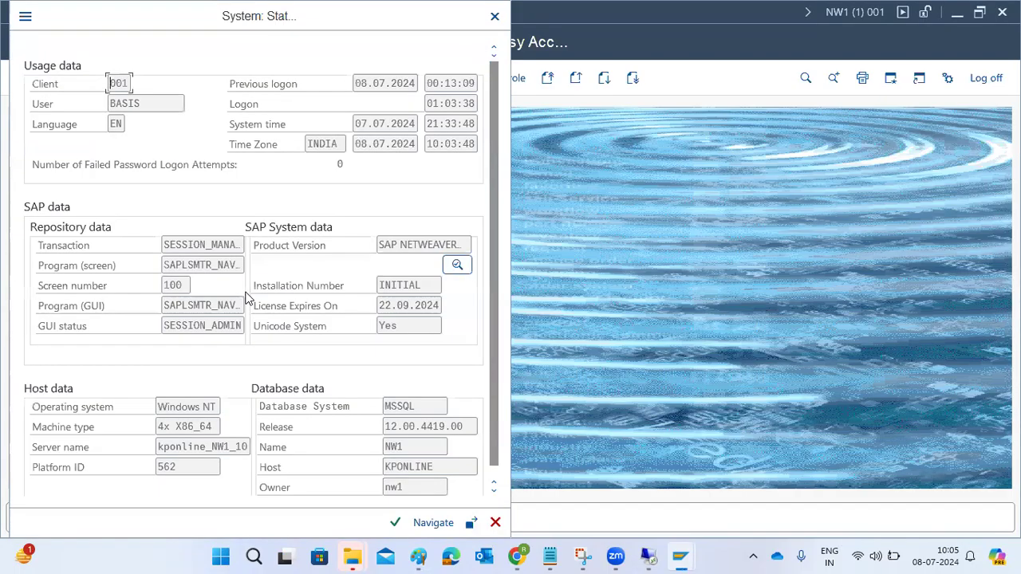
click(456, 265)
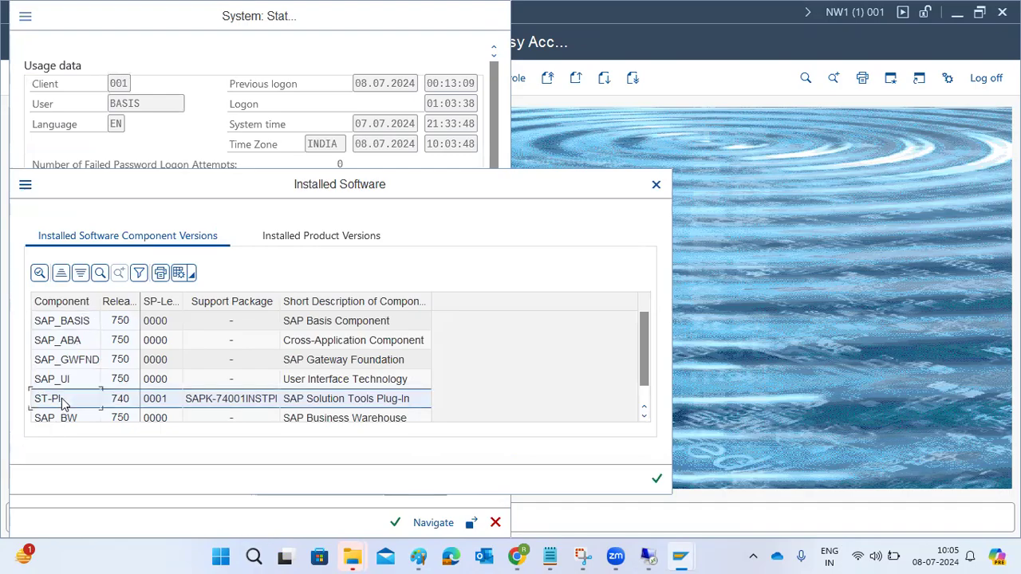
- Examine the installed product version and the components' releases and support package levels, widening the SP-Level column, and close both dialogs
click(68, 363)
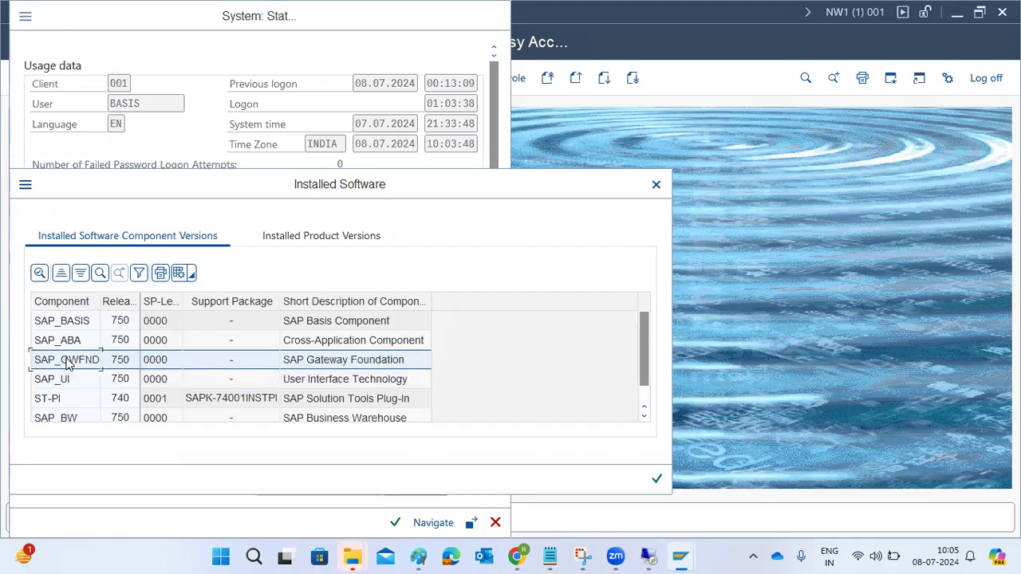
click(285, 237)
click(73, 323)
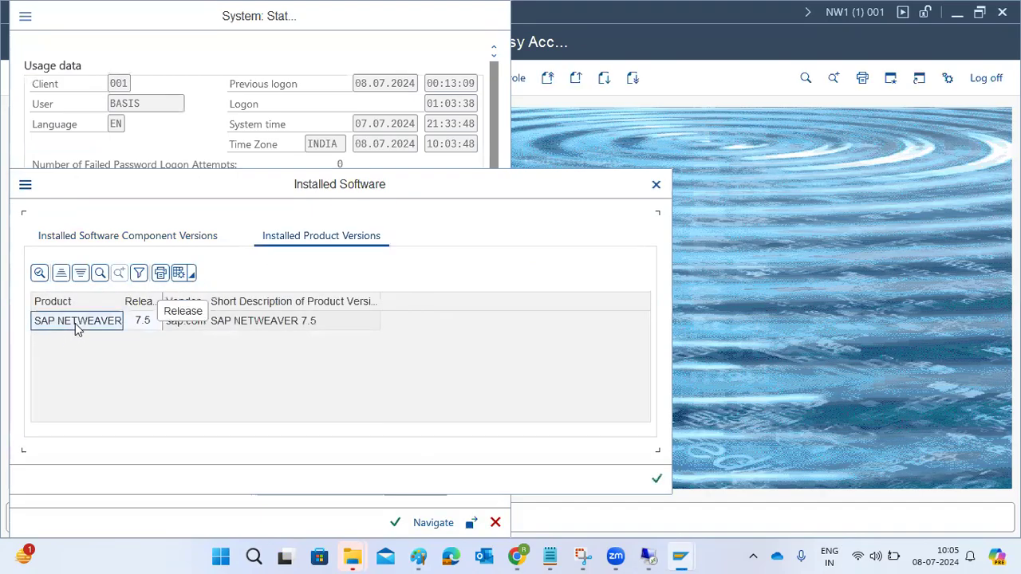
click(106, 242)
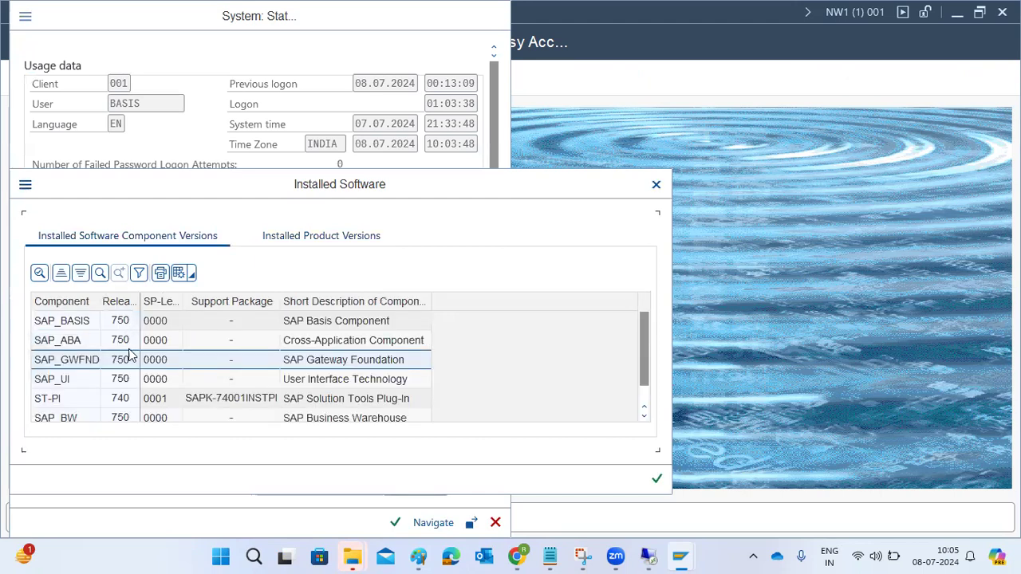
click(137, 420)
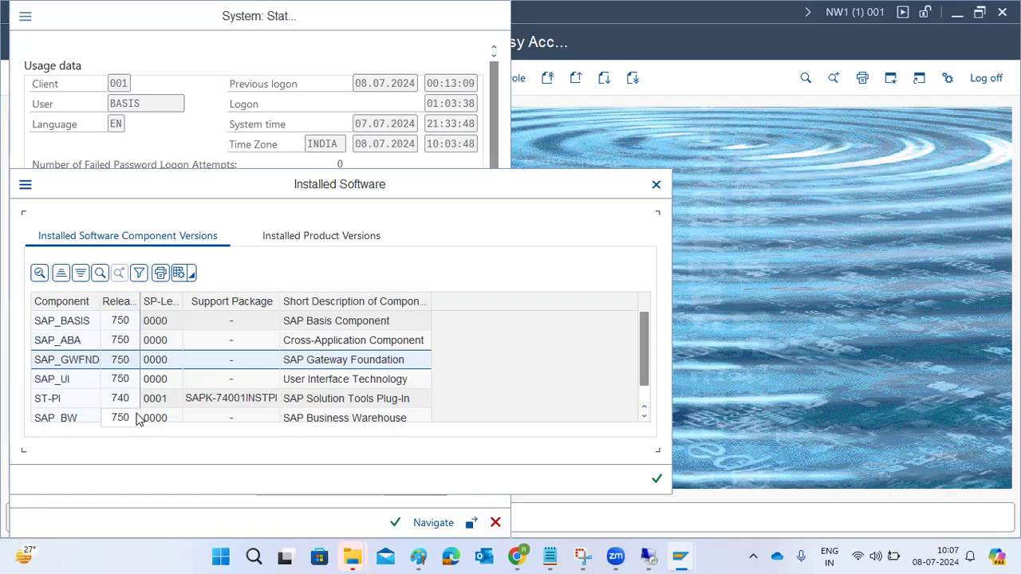
click(58, 341)
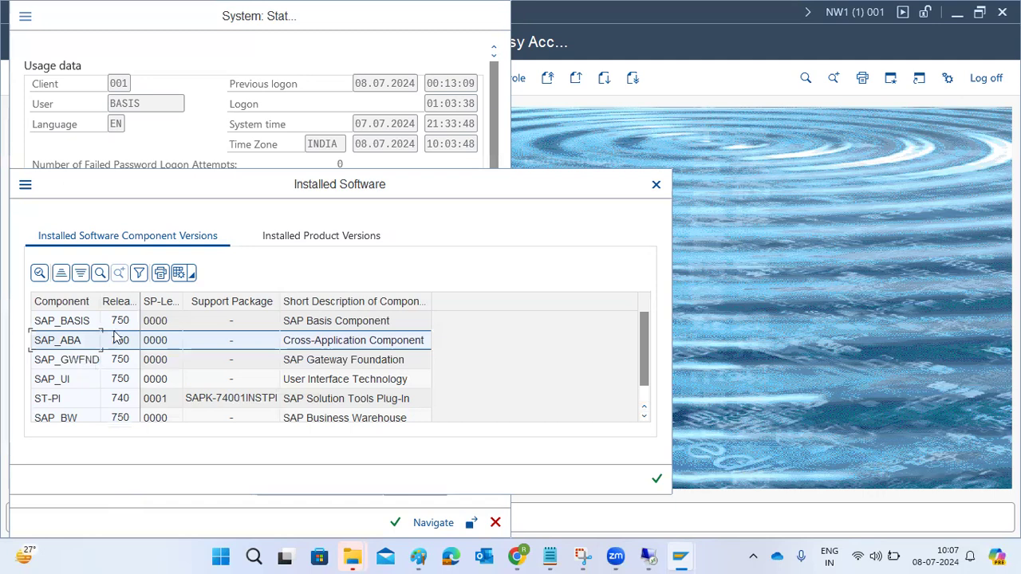
drag(140, 300, 237, 296)
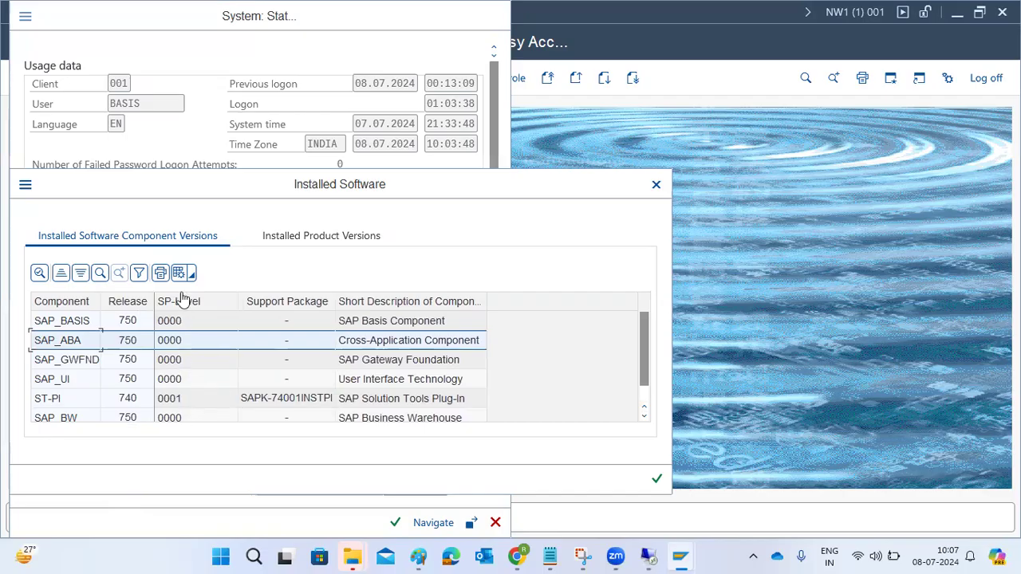
click(656, 184)
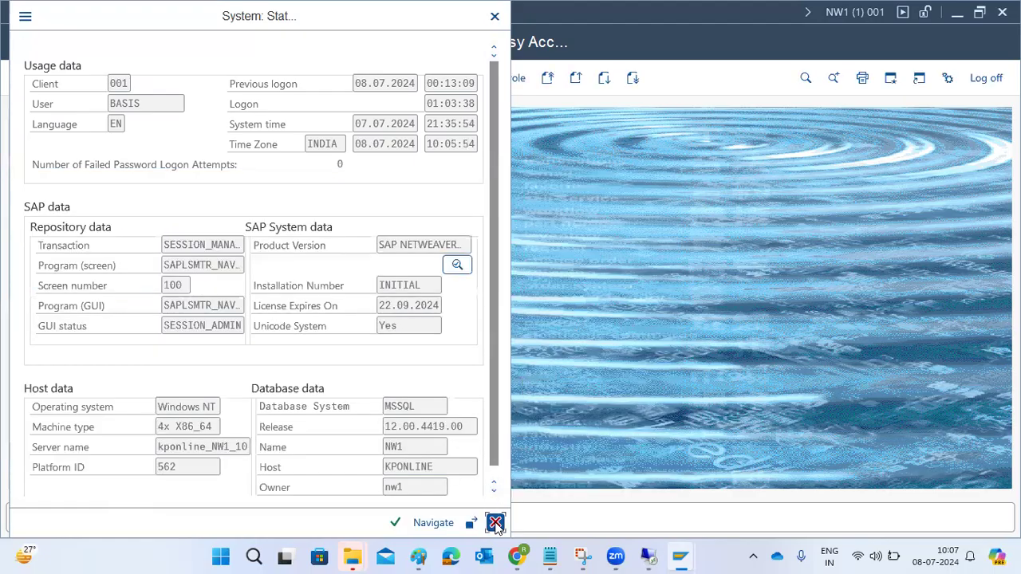
click(496, 523)
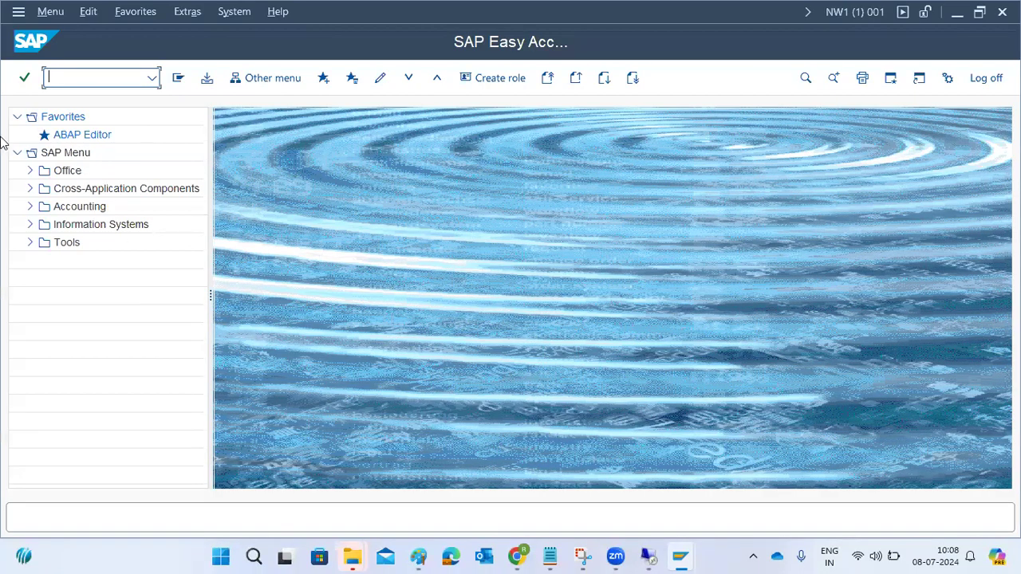
click(238, 14)
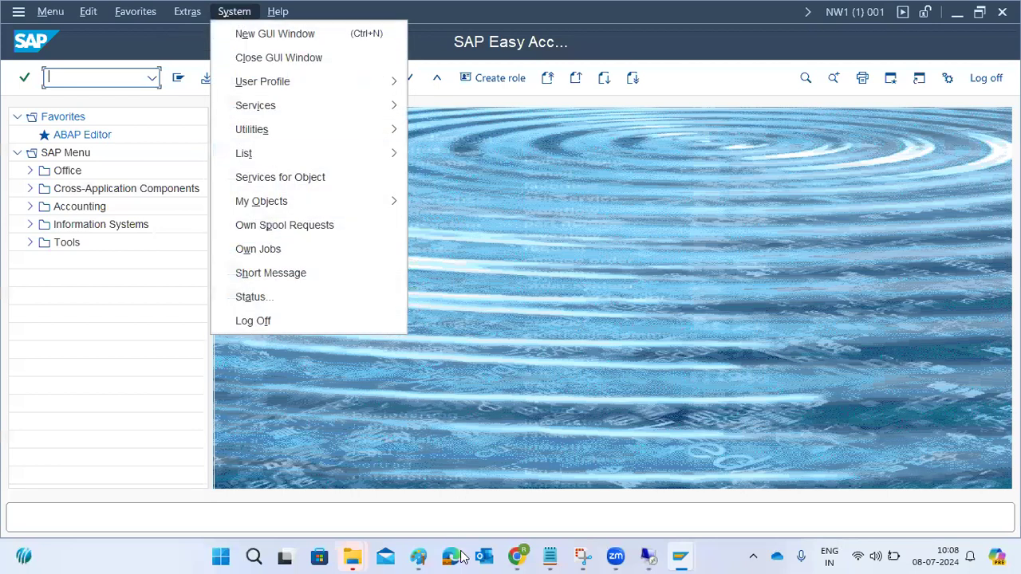
- Switch to Paint and add the line "SNOTES ---" below the heading, leaving one blank line between them
click(420, 556)
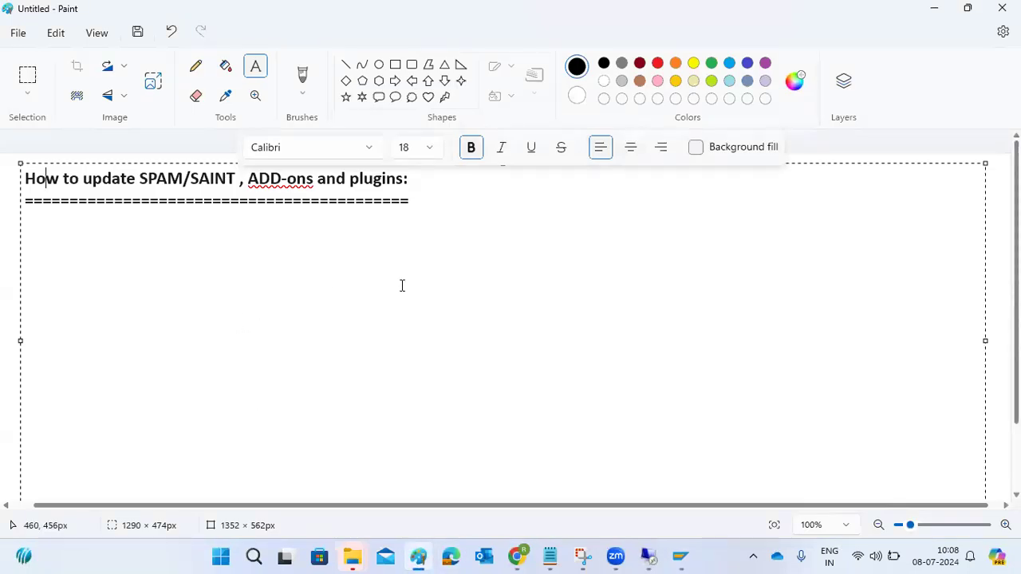
key(Return)
key(Return)
text(SNOTE0)
key(BackSpace)
text(-)
key(BackSpace)
key(BackSpace)
text(S ---)
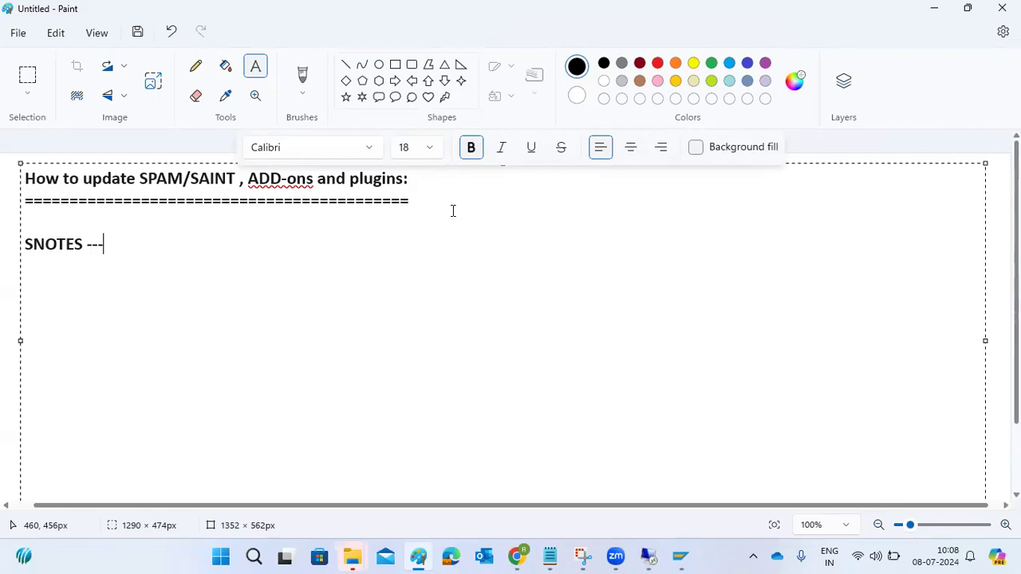
- List PATCH, SP, SPS and RELEASE on separate lines under the SNOTES entry
key(Return)
text(PATCH)
key(Return)
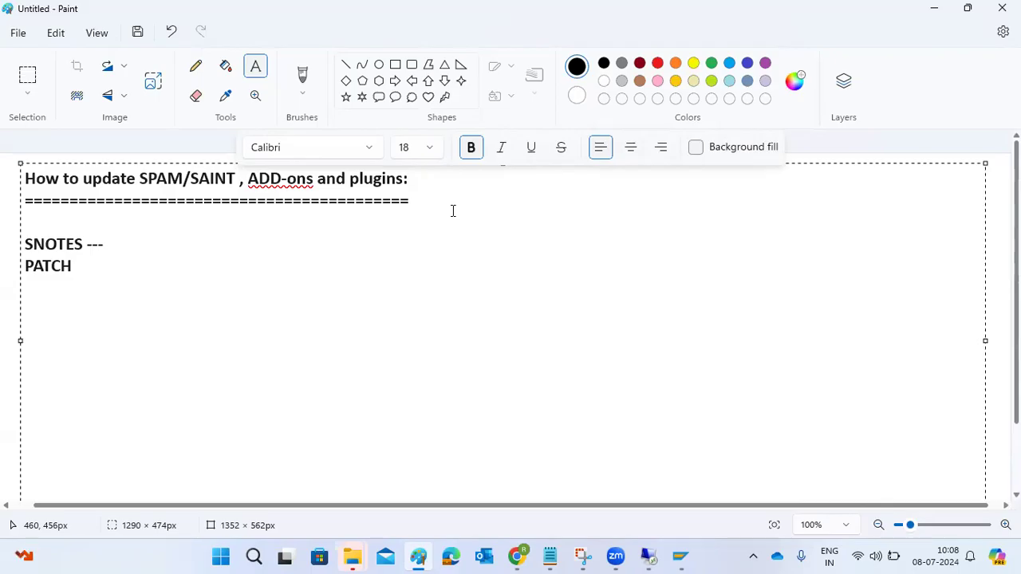
text(SP)
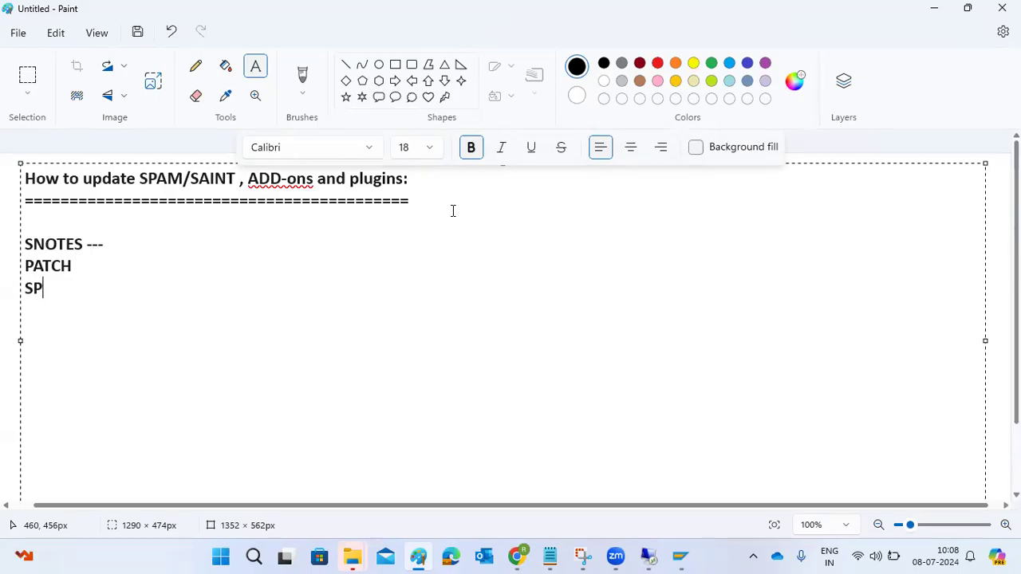
key(Return)
text(SPS)
key(Return)
text(RELEASE)
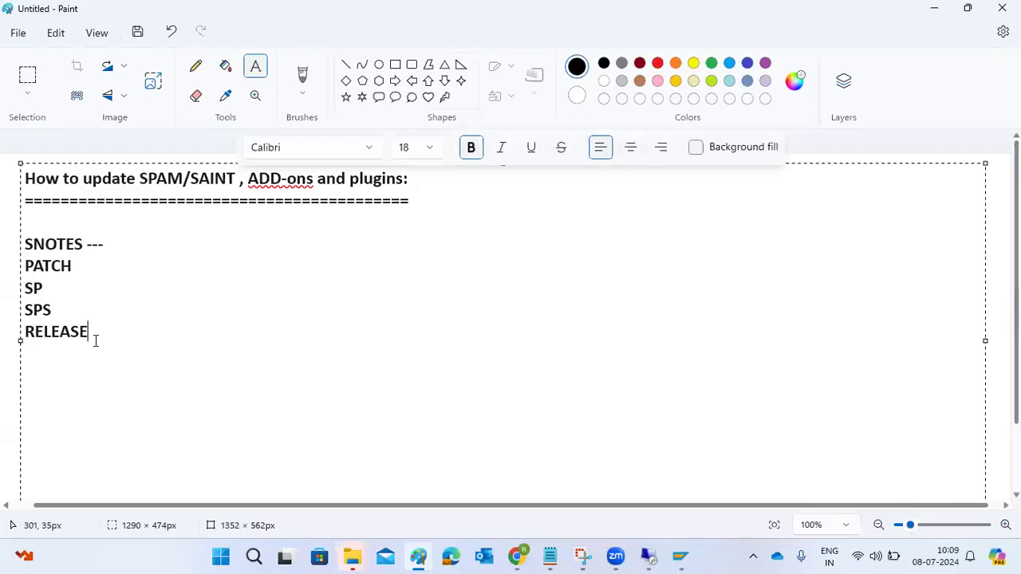
- Highlight the SNOTES line briefly and add " --" after PATCH
click(120, 244)
drag(120, 245, 8, 248)
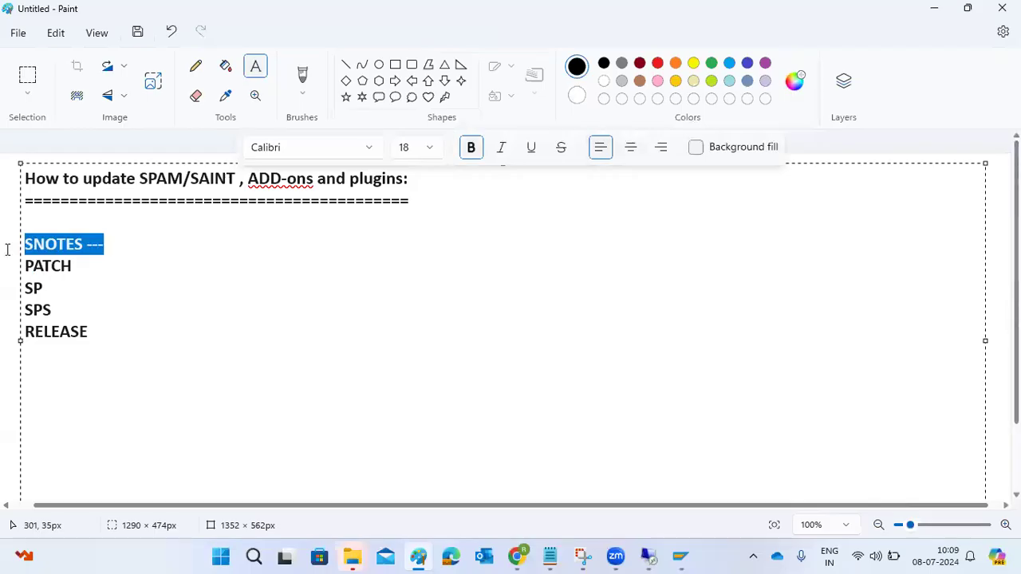
click(89, 267)
text(--)
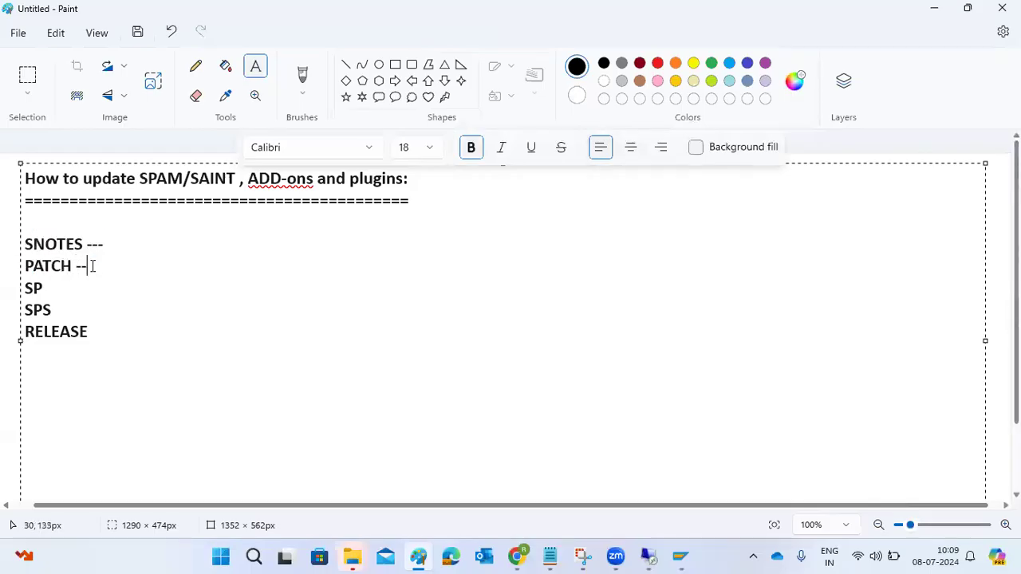
- Switch to SAP, check the ST-PI component's release and support package level in the installed software details, and close the dialogs
mouse_move(680, 556)
click(701, 511)
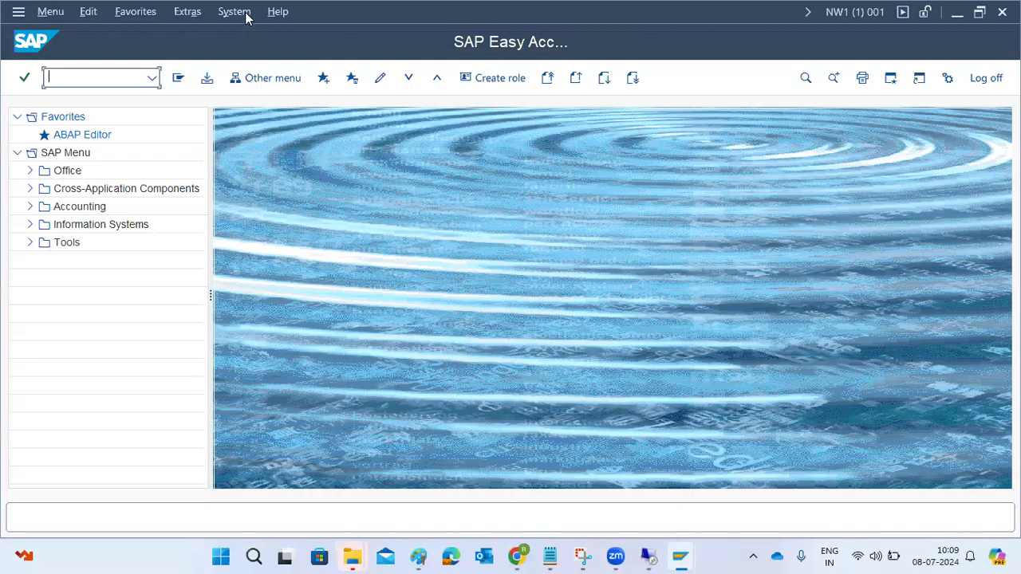
click(243, 12)
click(251, 296)
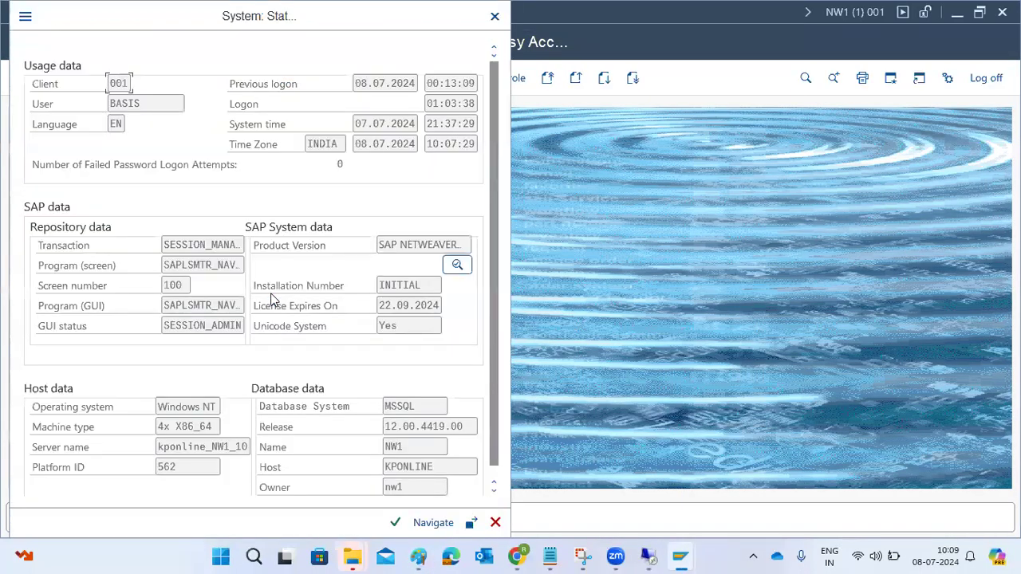
click(457, 265)
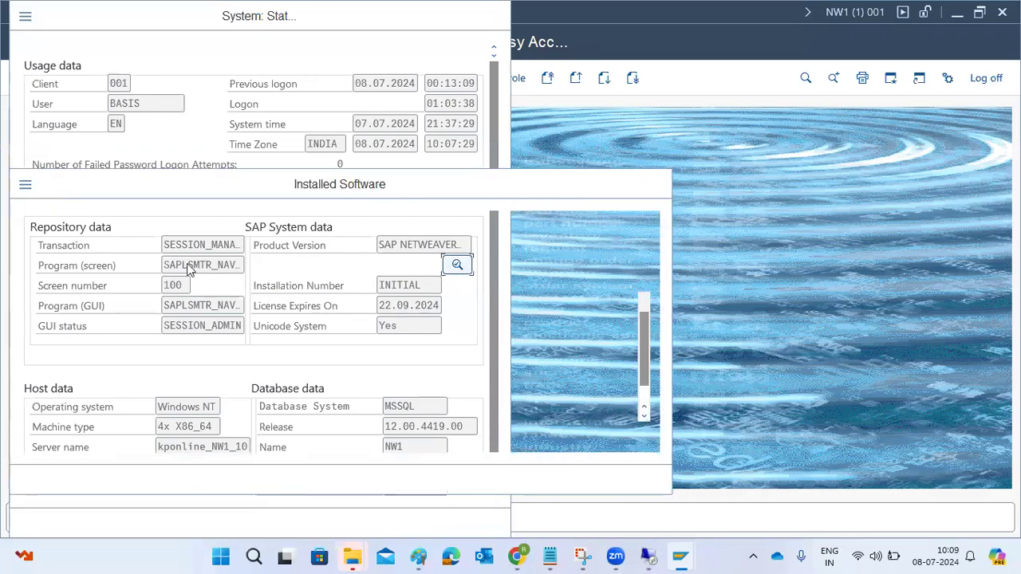
click(60, 399)
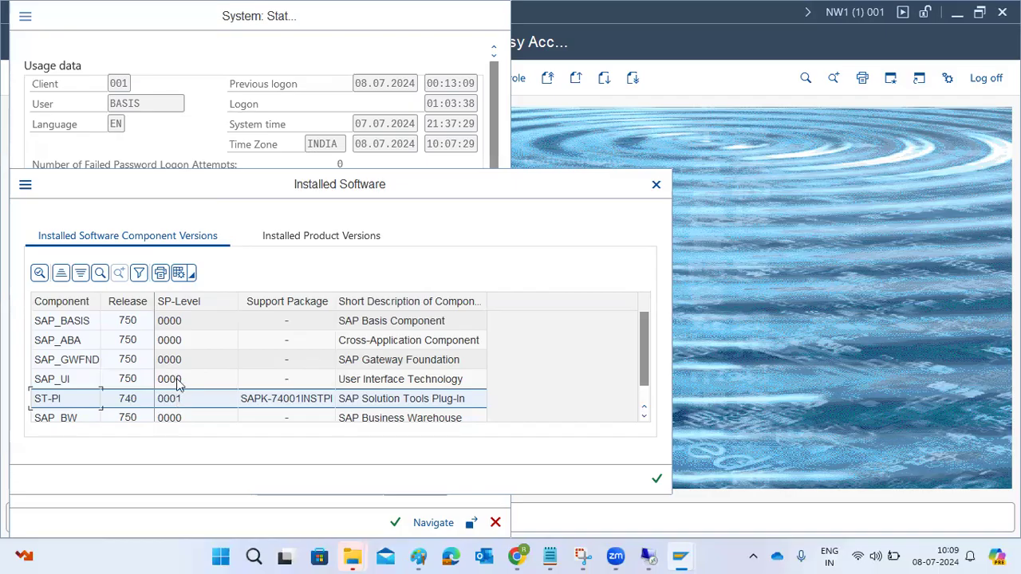
click(654, 186)
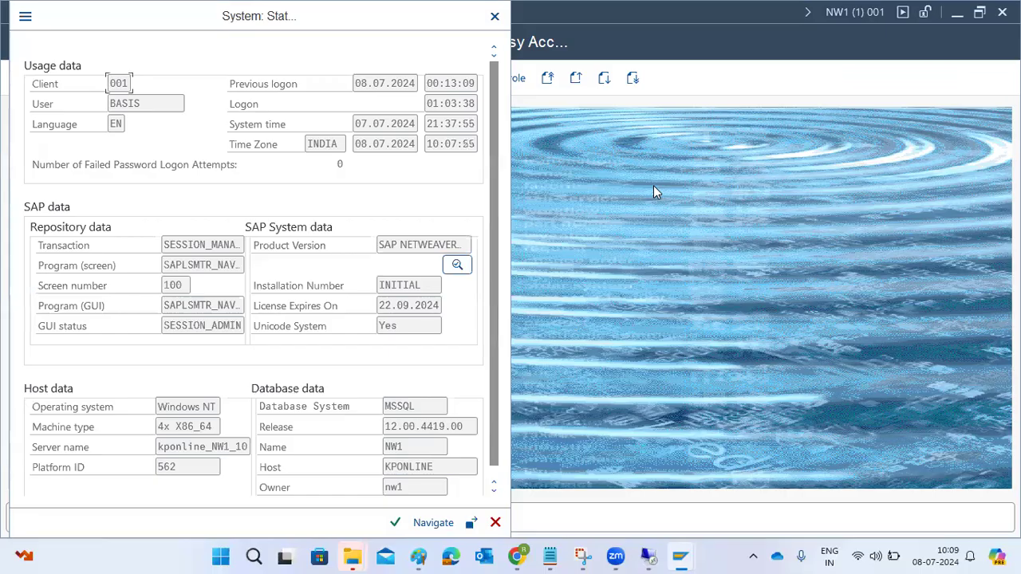
click(494, 17)
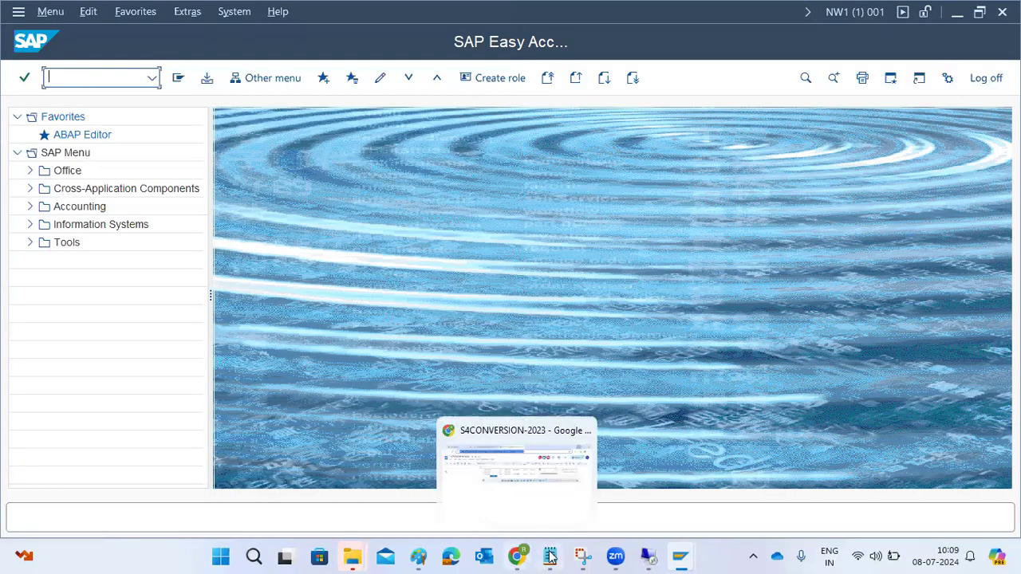
- Switch to Paint and go over the listed update types from RELEASE and SPS up to SNOTES
click(418, 556)
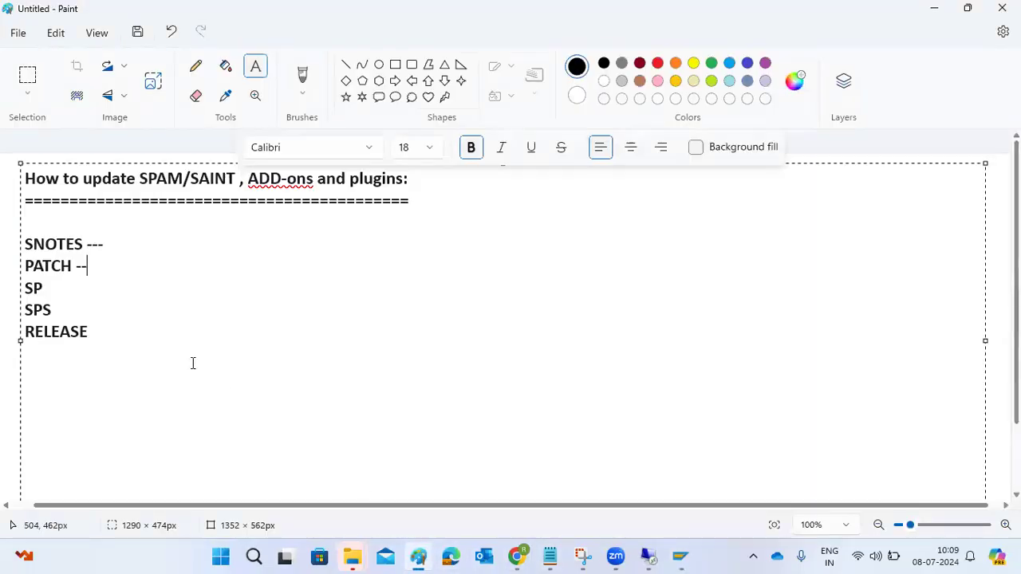
click(61, 291)
drag(90, 332, 8, 335)
click(50, 311)
double_click(35, 310)
drag(43, 288, 43, 266)
click(103, 243)
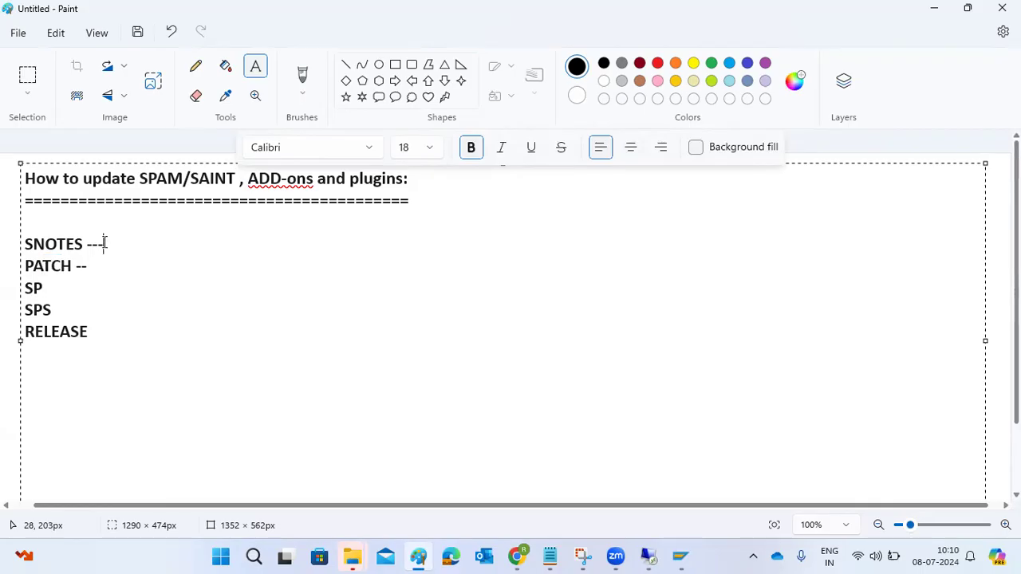
- Complete the SNOTES entry in the list so that it reads "SNOTES -using SNOTE"
key(BackSpace)
key(BackSpace)
key(BackSpace)
key(BackSpace)
text(-using DN)
key(BackSpace)
key(BackSpace)
text(SNOTE)
key(Down)
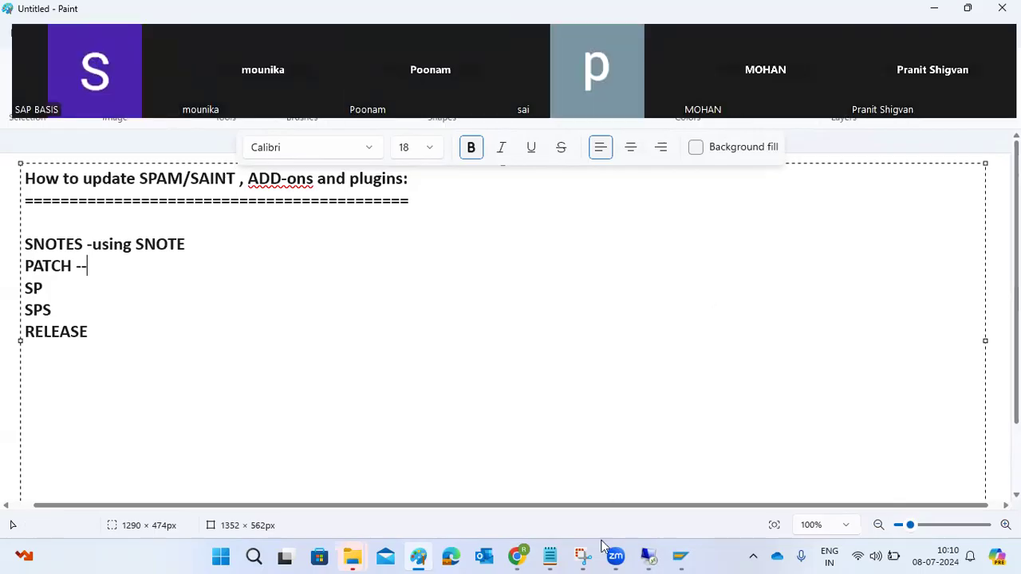
mouse_move(615, 556)
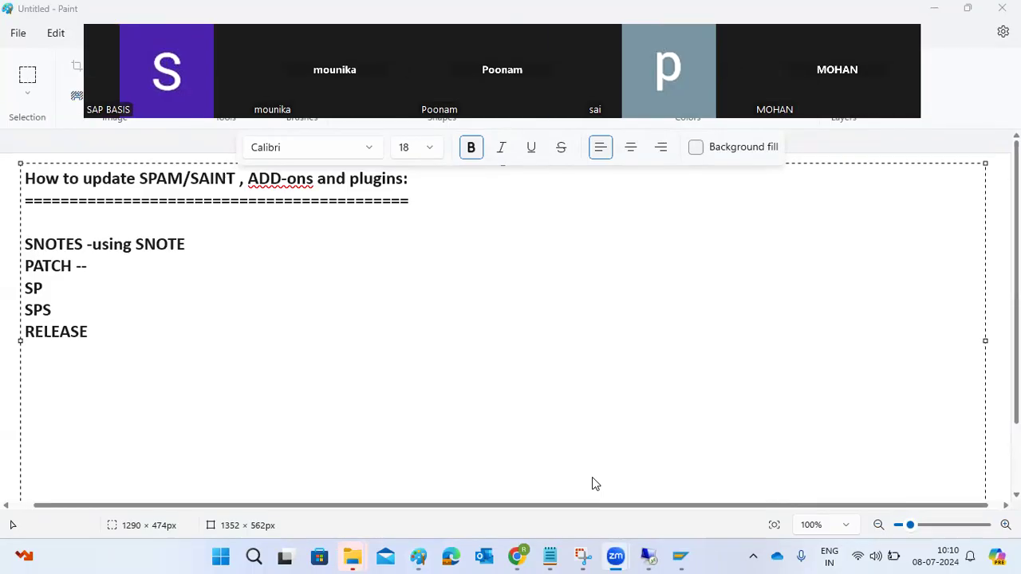
- Replace the list of update types below the heading with the line "Using SPAM and SAINT --"
drag(94, 389, 22, 224)
key(Delete)
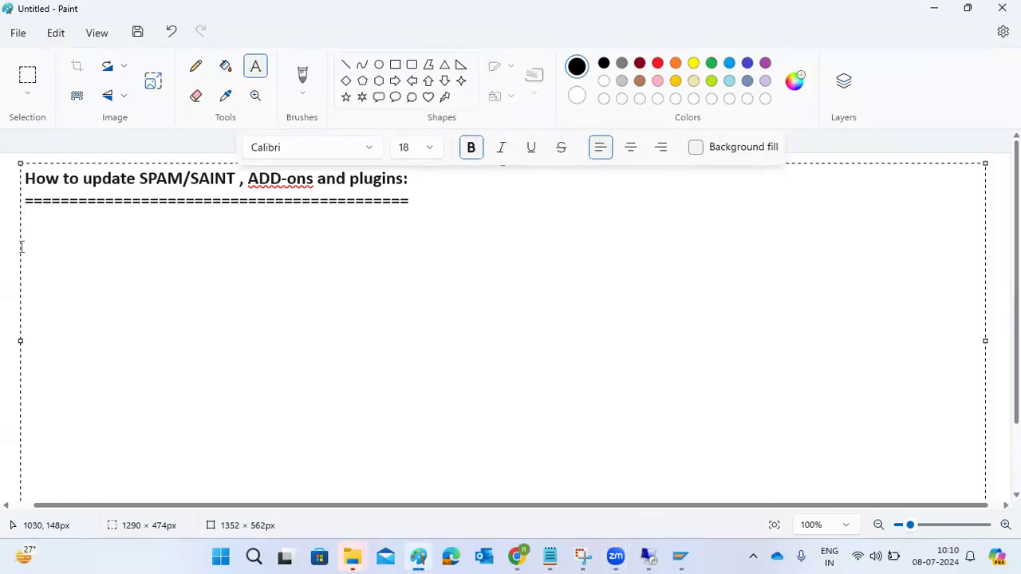
text(Using SPAM)
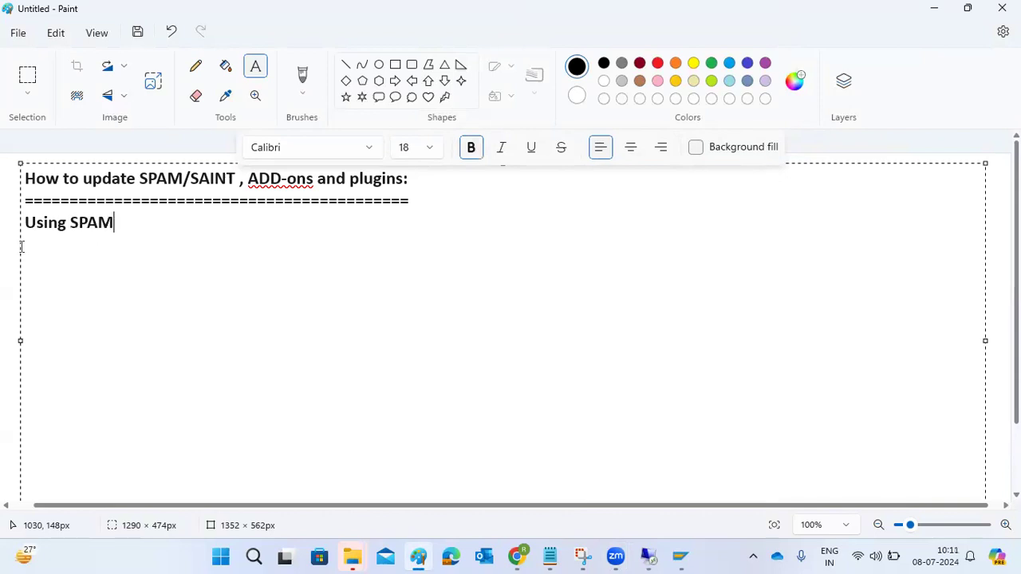
text( and SAINT )
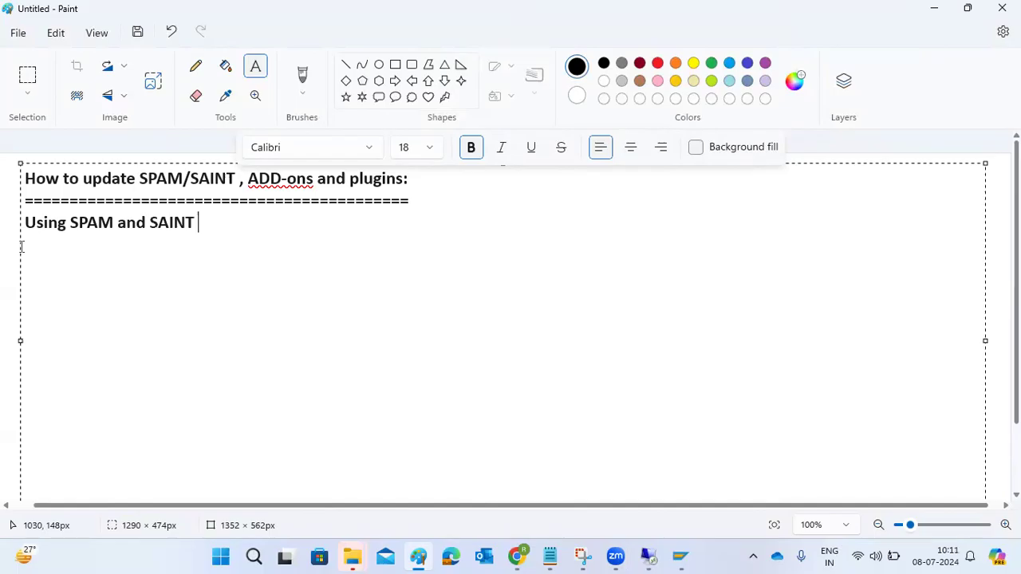
text(--)
- Switch to SAP Logon and log on to SAP NW1, client 000, as user ddic with the account password
click(679, 556)
click(595, 477)
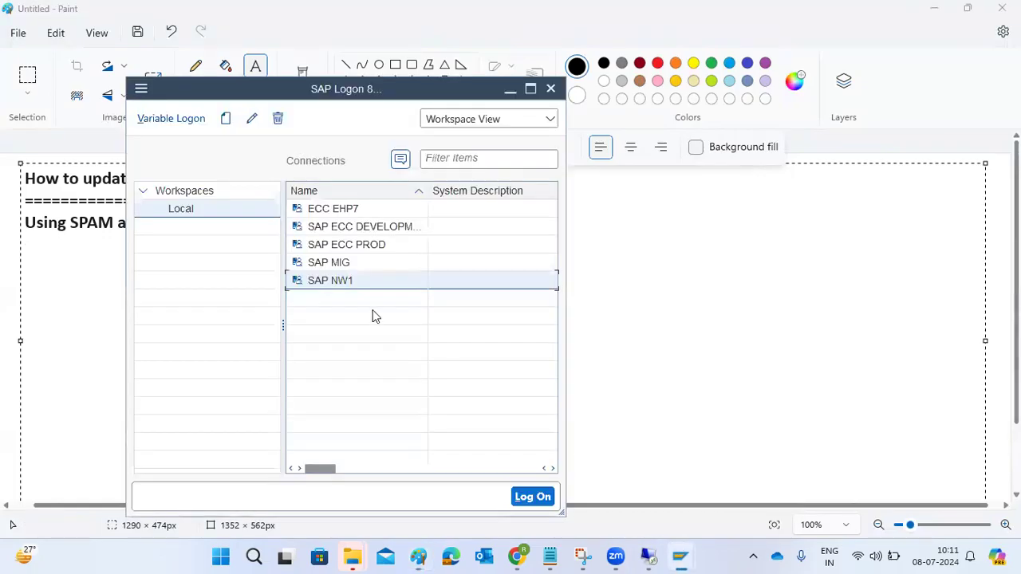
double_click(341, 281)
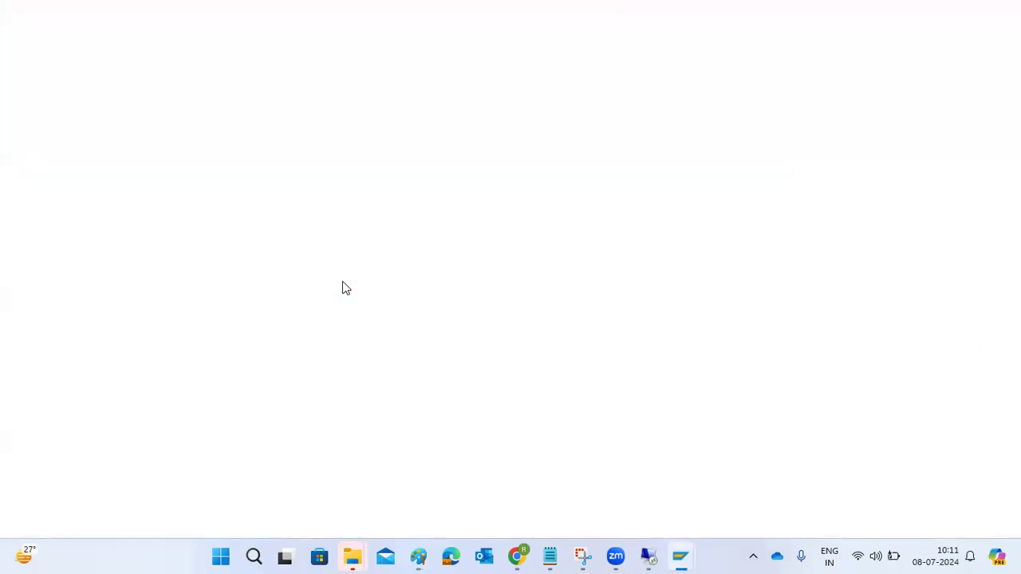
key(shift+Tab)
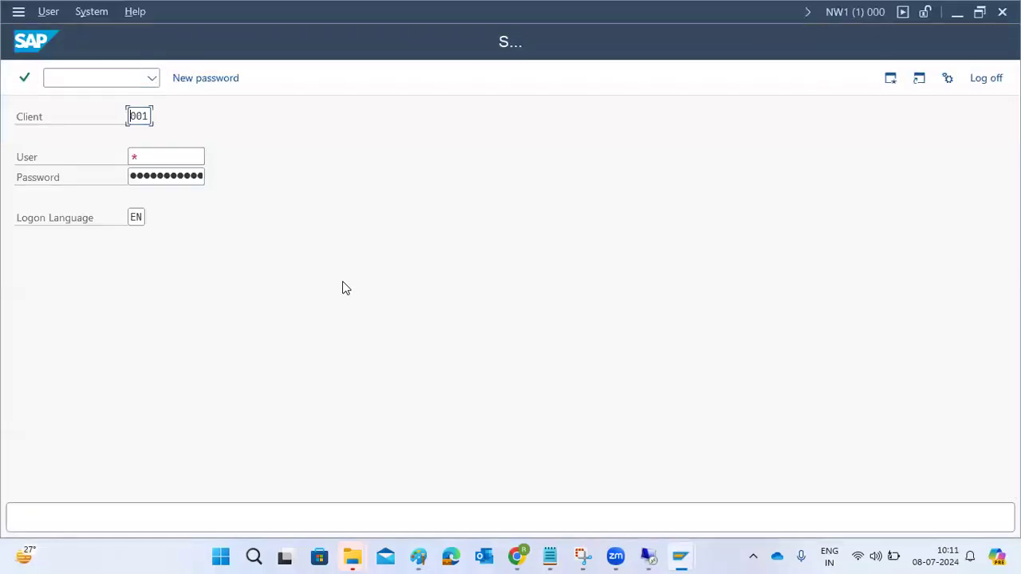
text(000)
key(Tab)
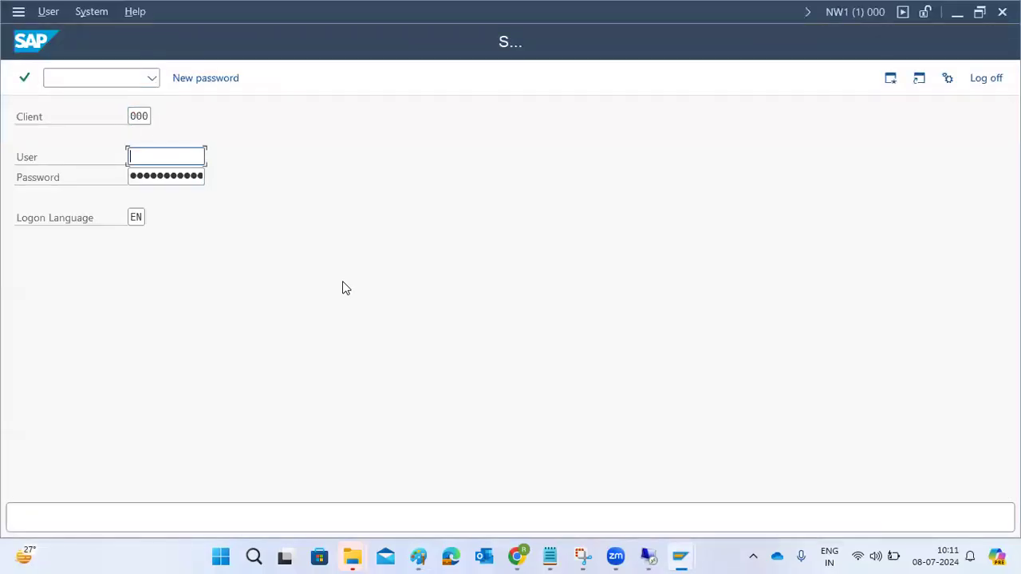
text(ddic)
key(Tab)
text(••••••••••)
key(Return)
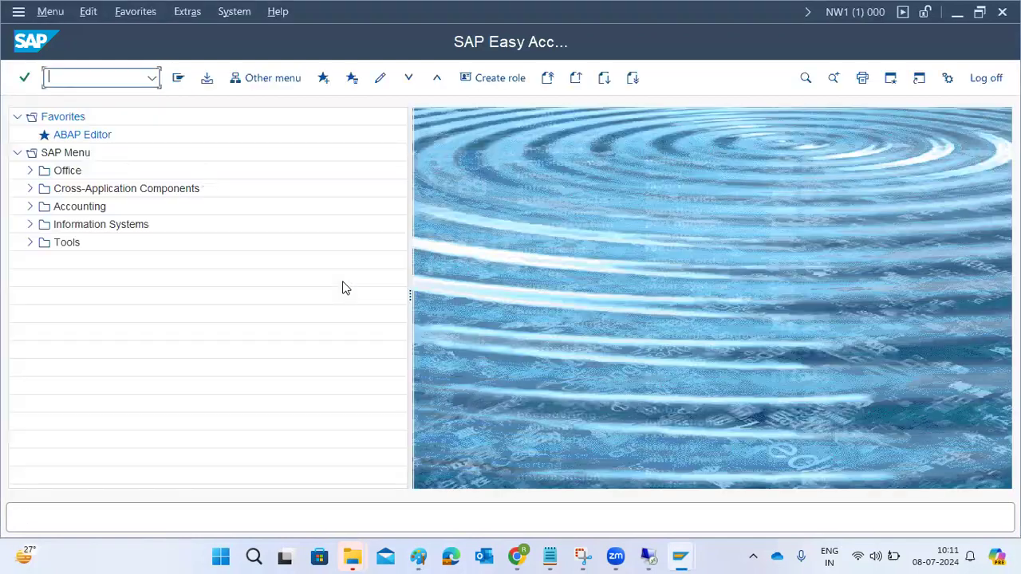
- Open transaction SPAM, check the SAP_BW component in the system status's installed software details, and close the dialogs
text(spam)
key(Return)
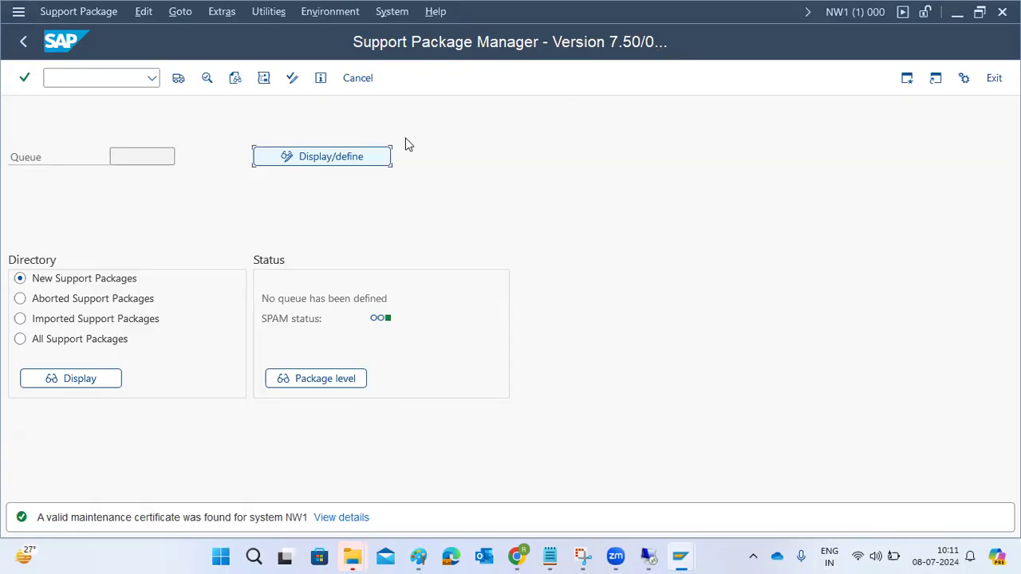
click(392, 18)
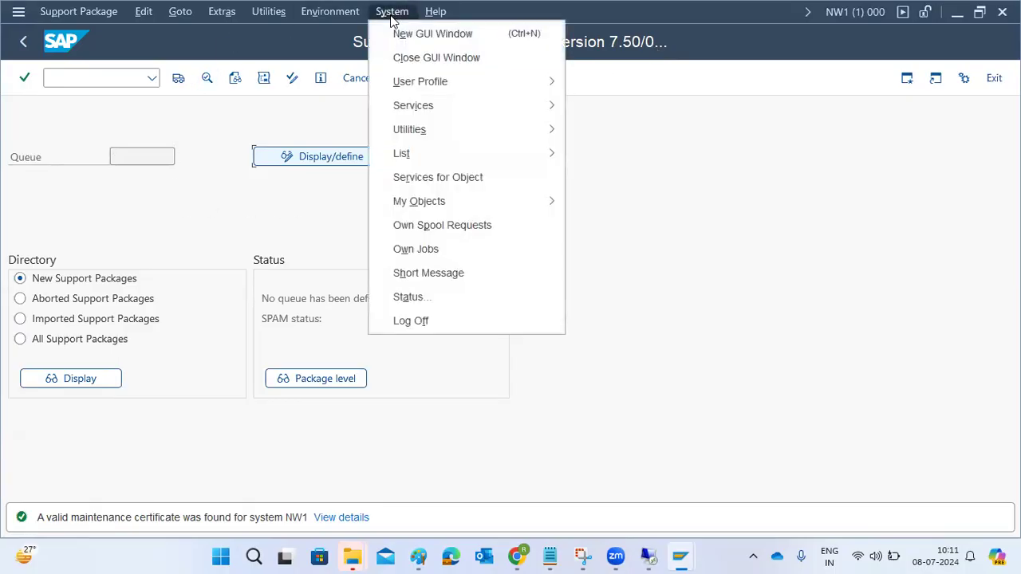
click(415, 302)
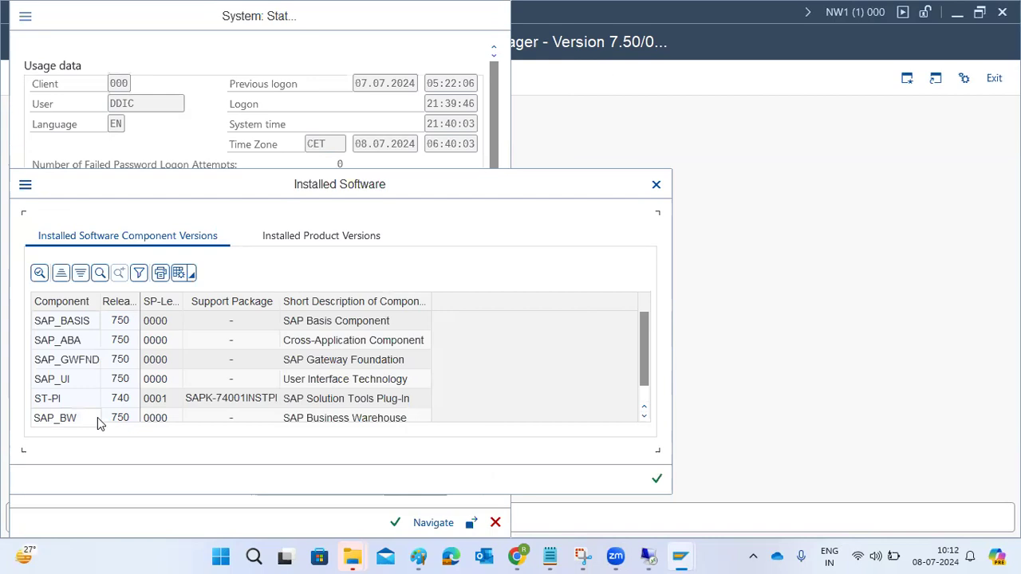
scroll(97, 424, down, 1)
click(75, 406)
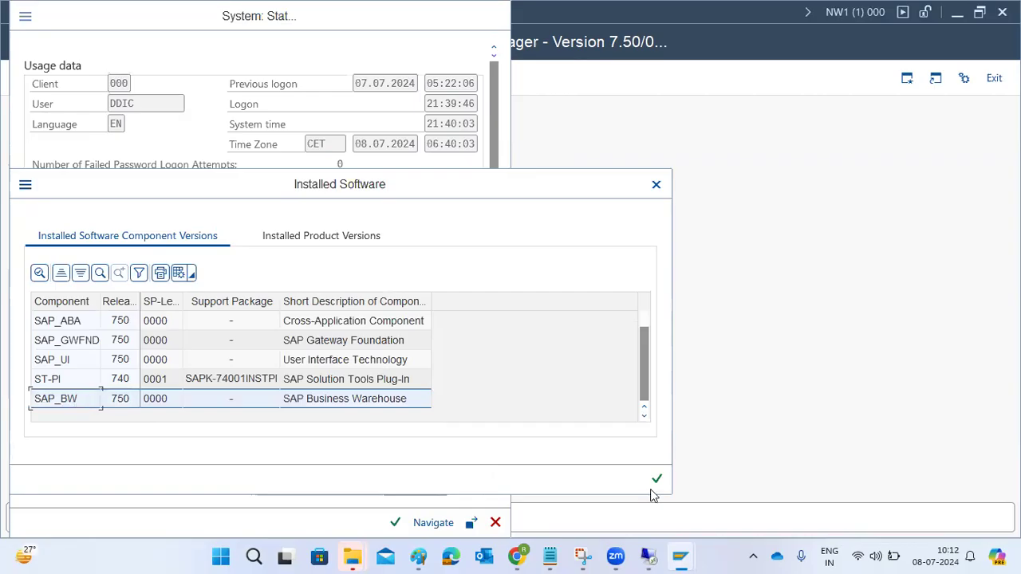
click(656, 479)
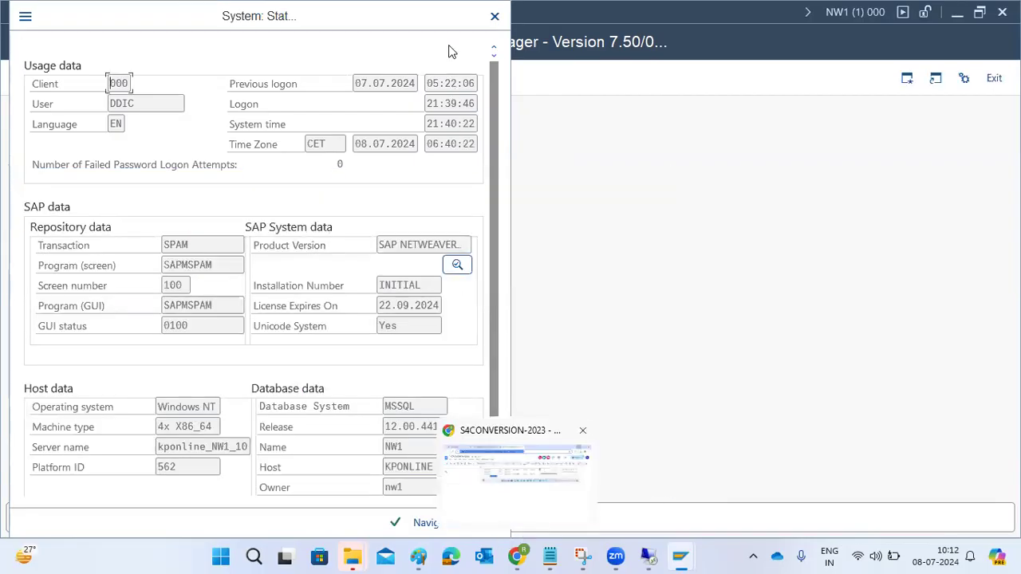
click(494, 16)
- Go to transaction SAINT, check which add-on packages are installable, and leave the tool
click(71, 76)
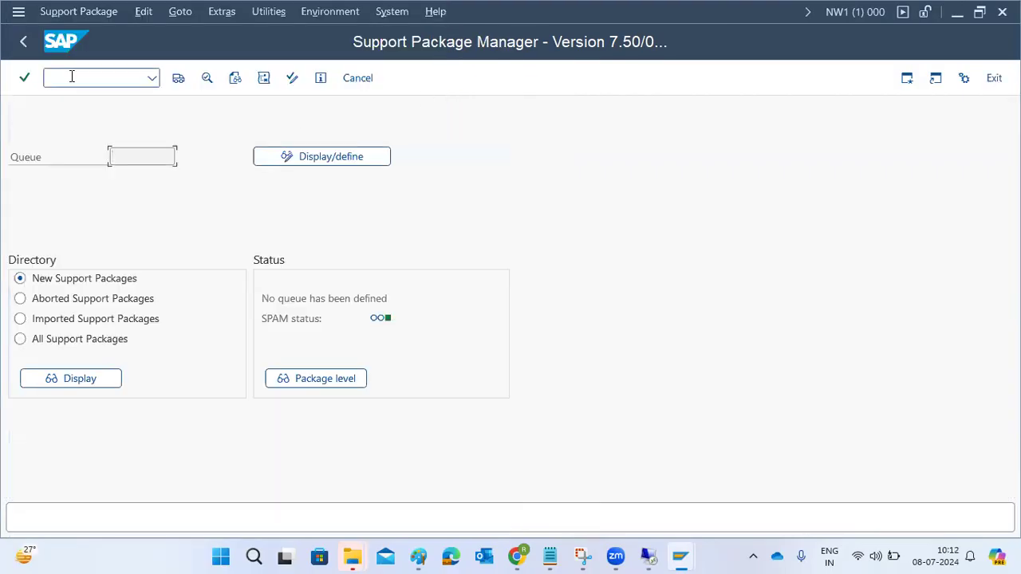
text(/nsaint)
key(Return)
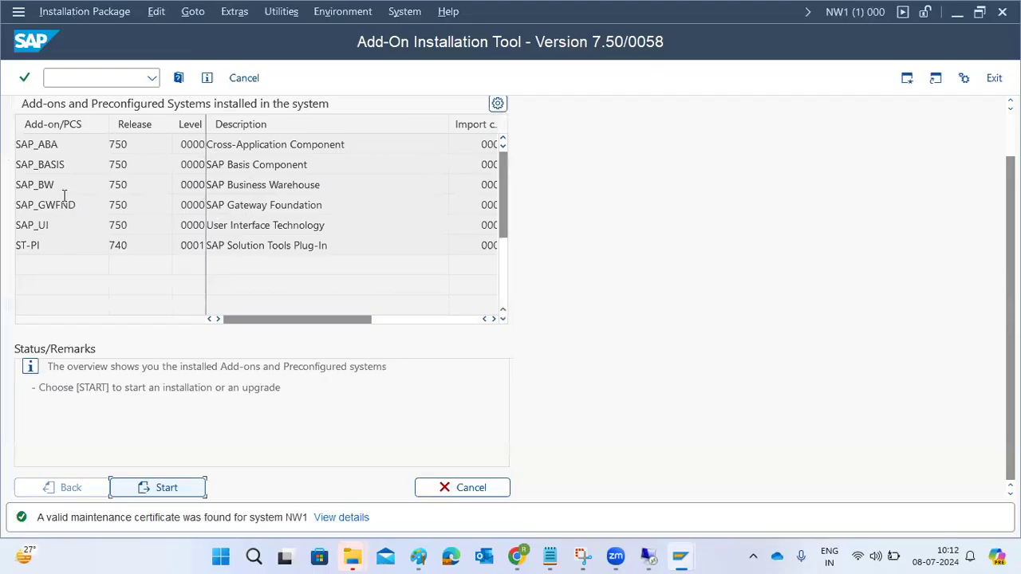
click(169, 489)
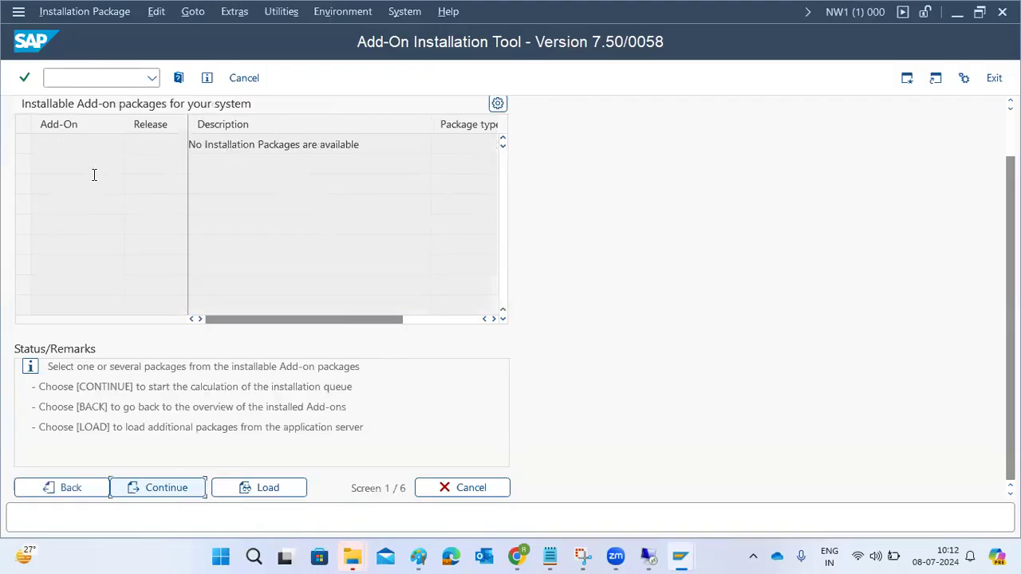
click(76, 488)
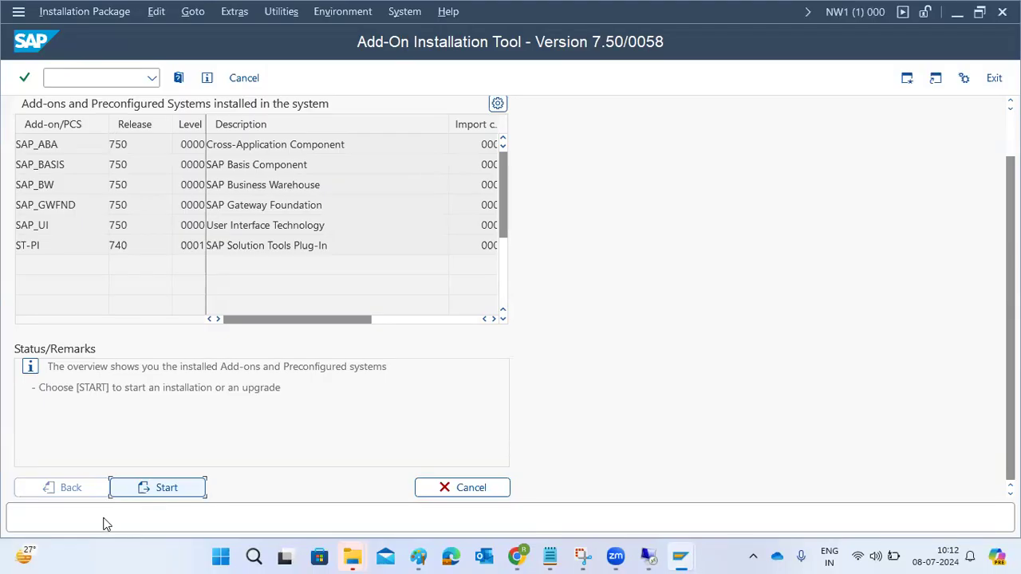
click(434, 490)
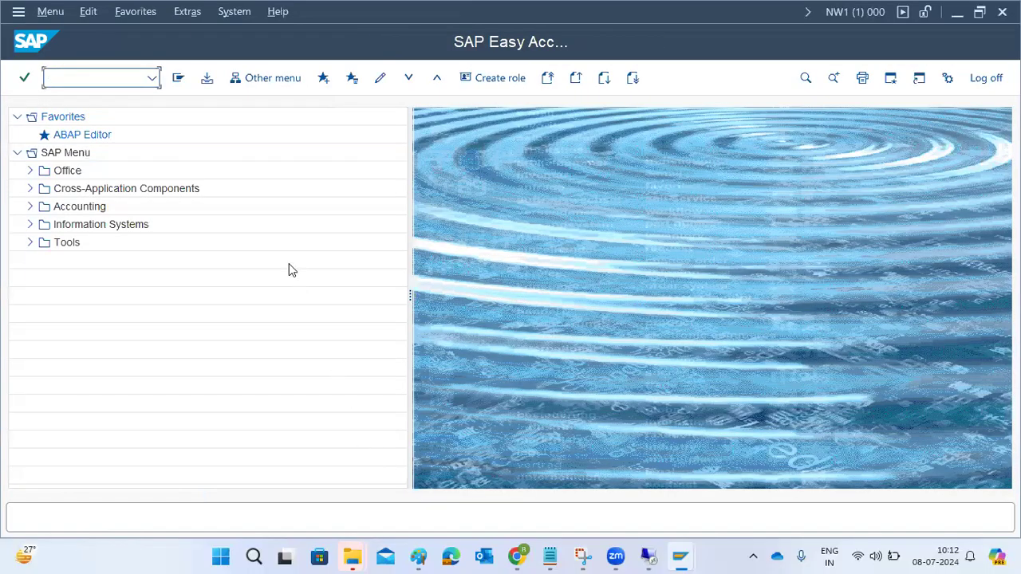
- Open transaction SPAM and set the number of parallel processes per R3trans to 10 in its import queue settings
text(spam)
key(Return)
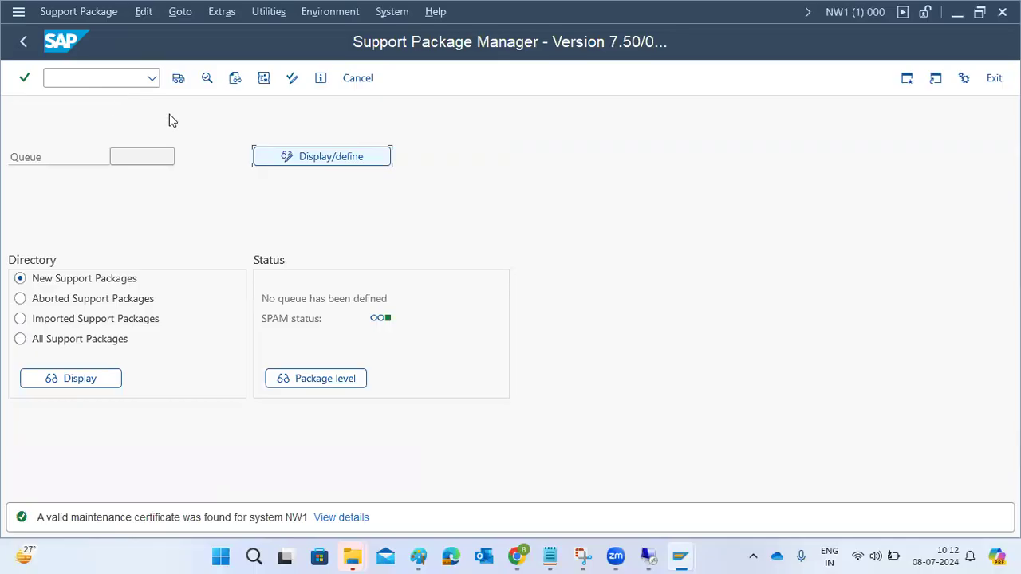
click(389, 9)
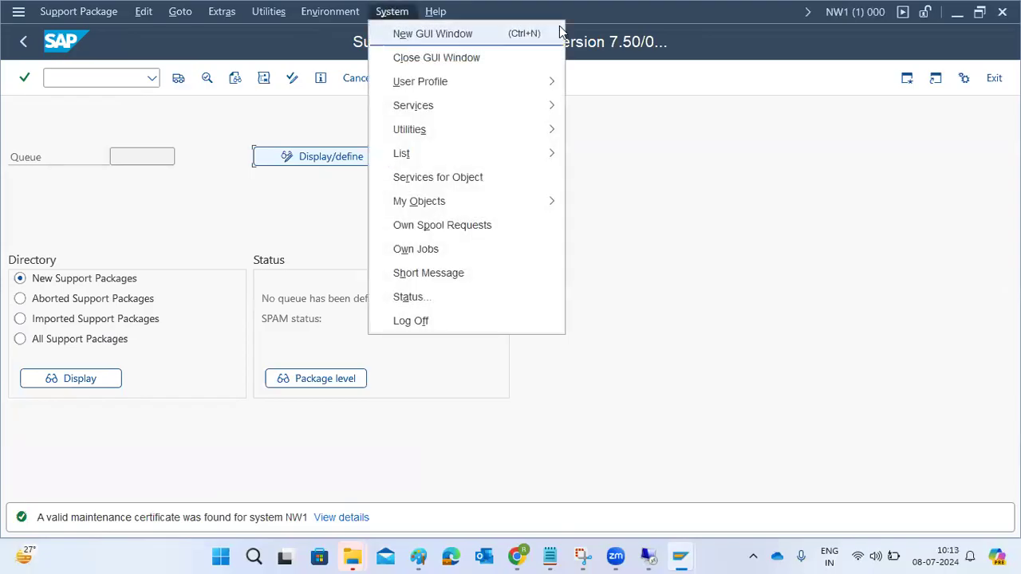
click(660, 62)
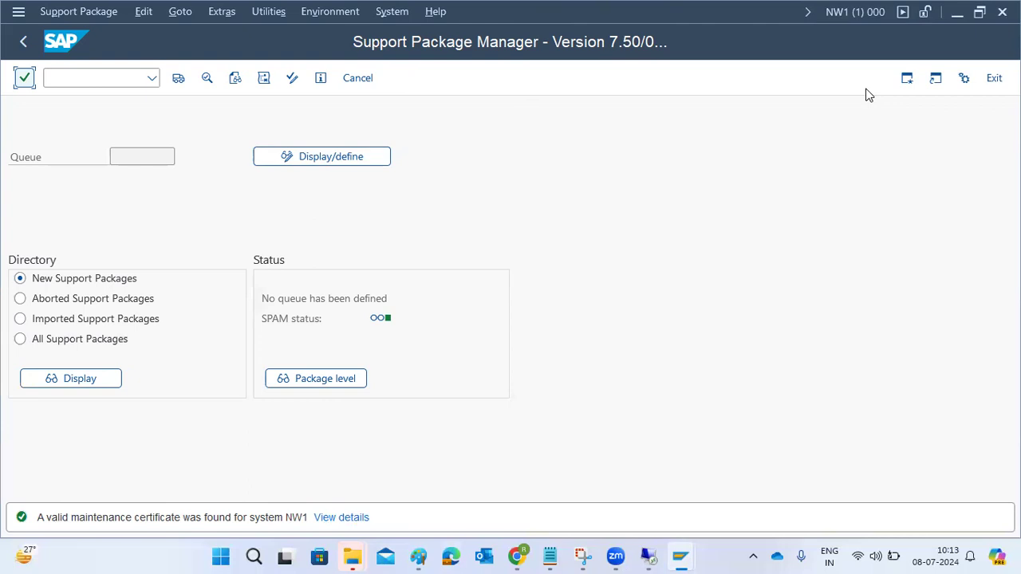
click(267, 13)
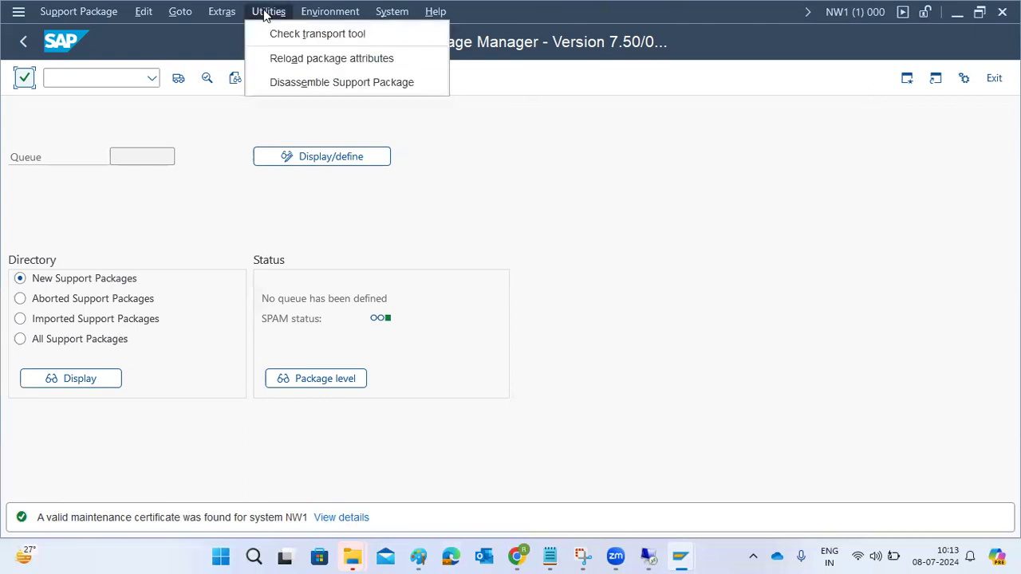
mouse_move(217, 14)
click(249, 60)
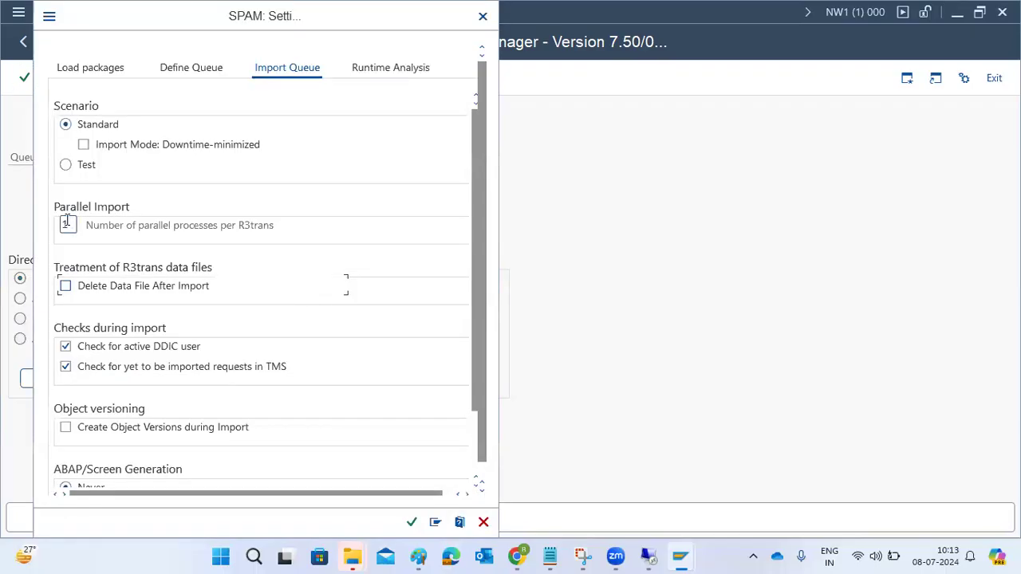
text(0)
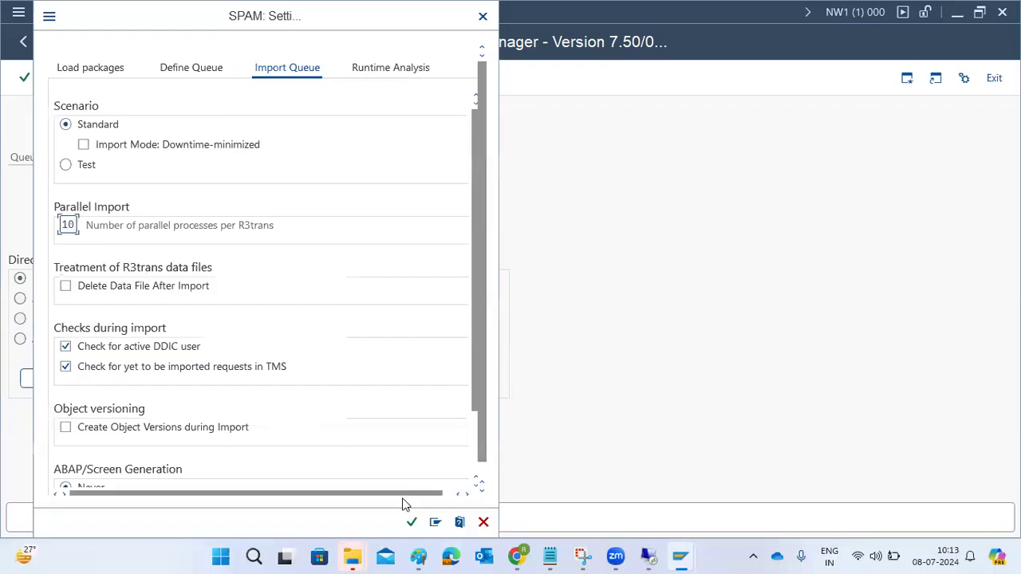
click(411, 523)
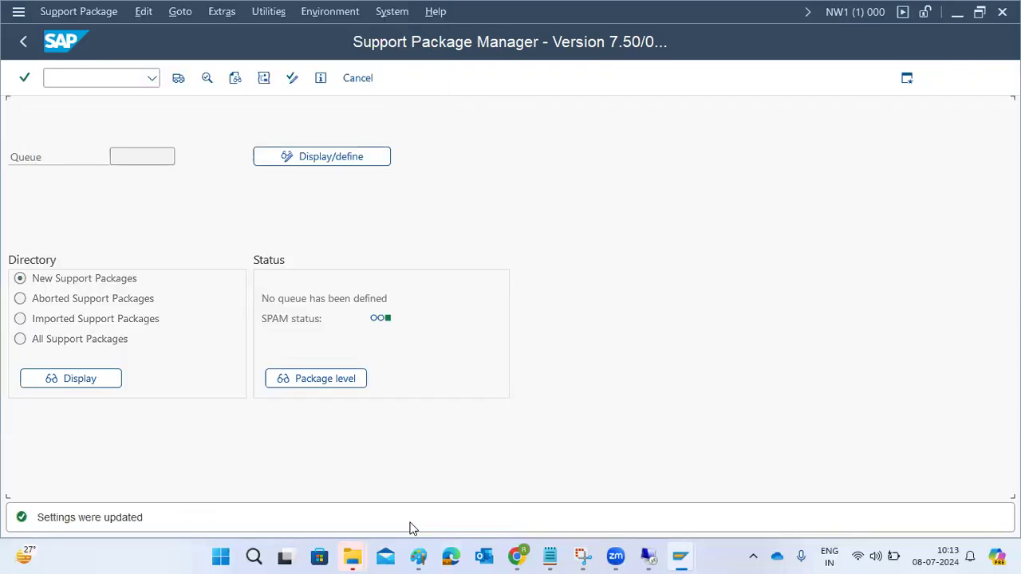
- In SAINT's import queue settings, set the maximum parallel R3trans and background processes to 10 each, save, and leave the tool
click(60, 79)
text(/)
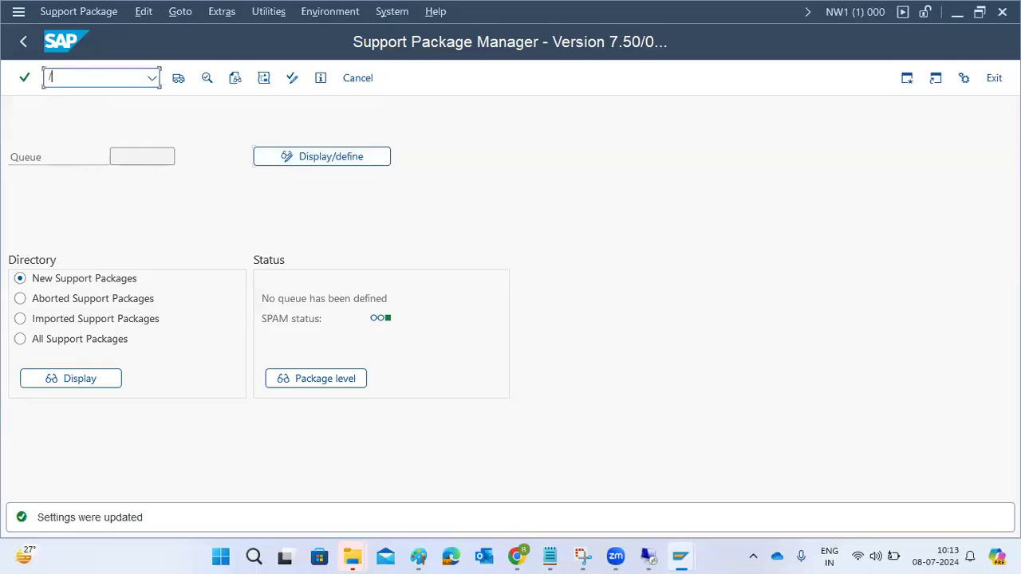
text(nsaint)
key(Return)
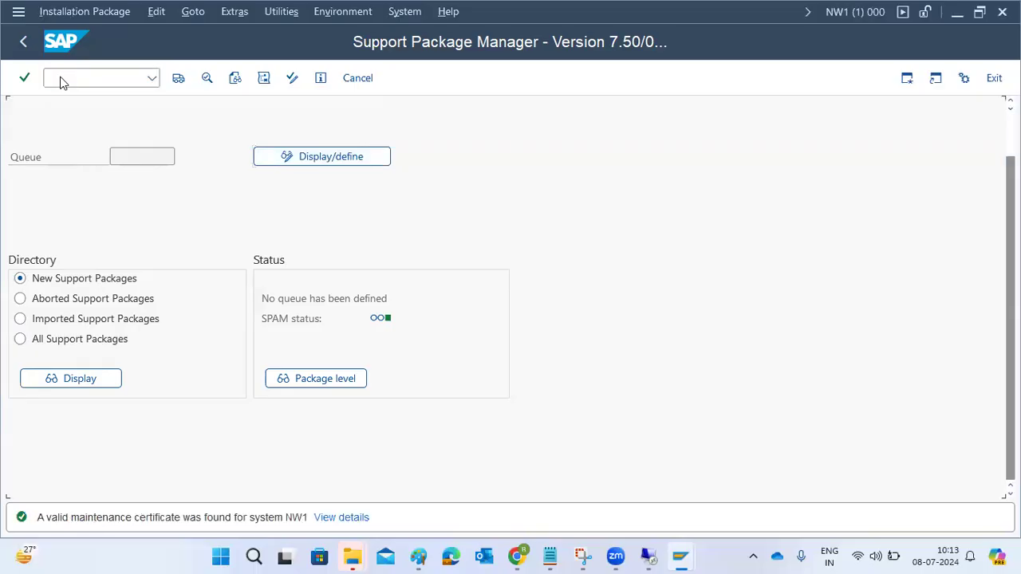
click(227, 14)
click(237, 32)
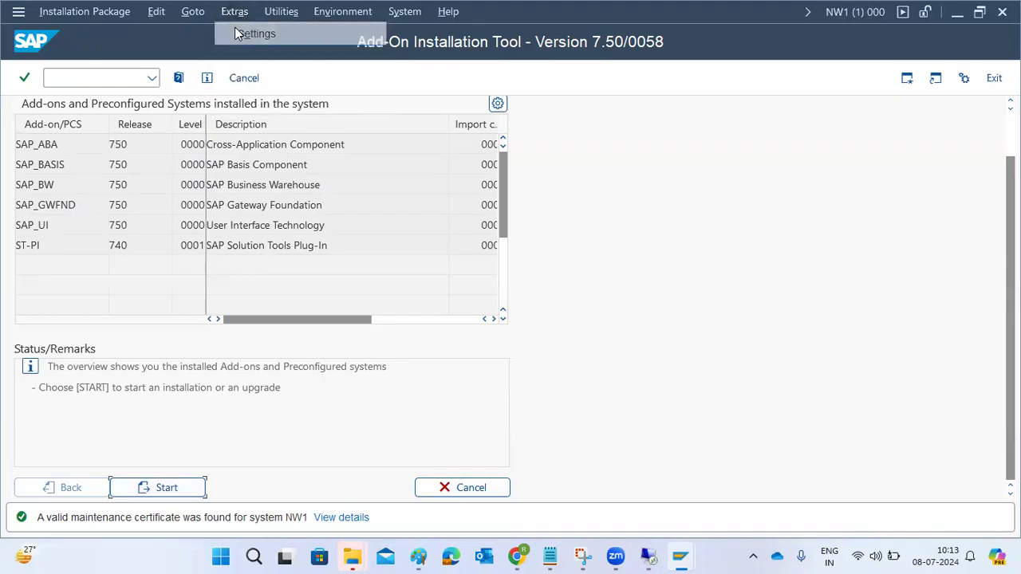
click(69, 245)
text(0)
click(72, 265)
text(0)
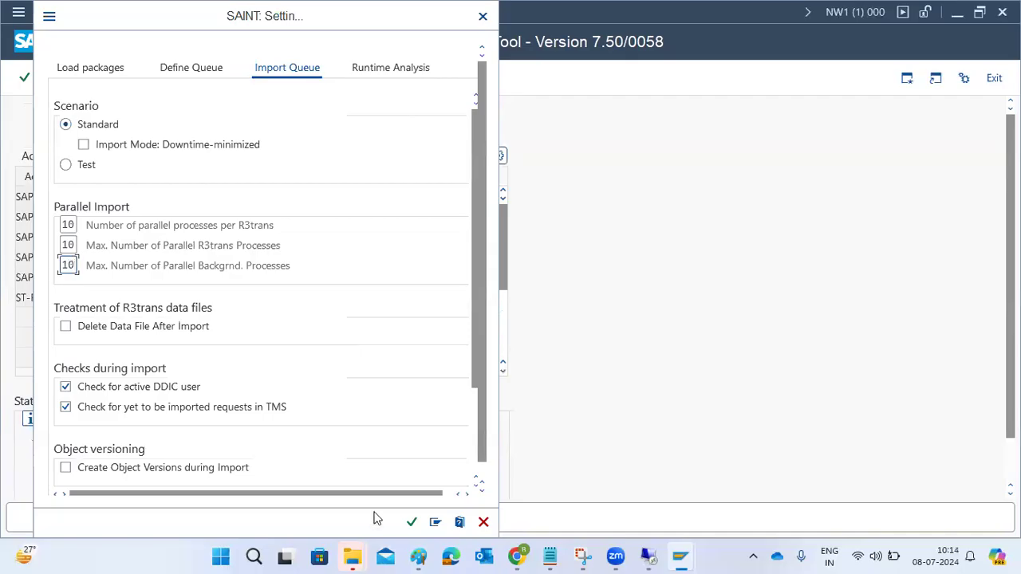
click(410, 522)
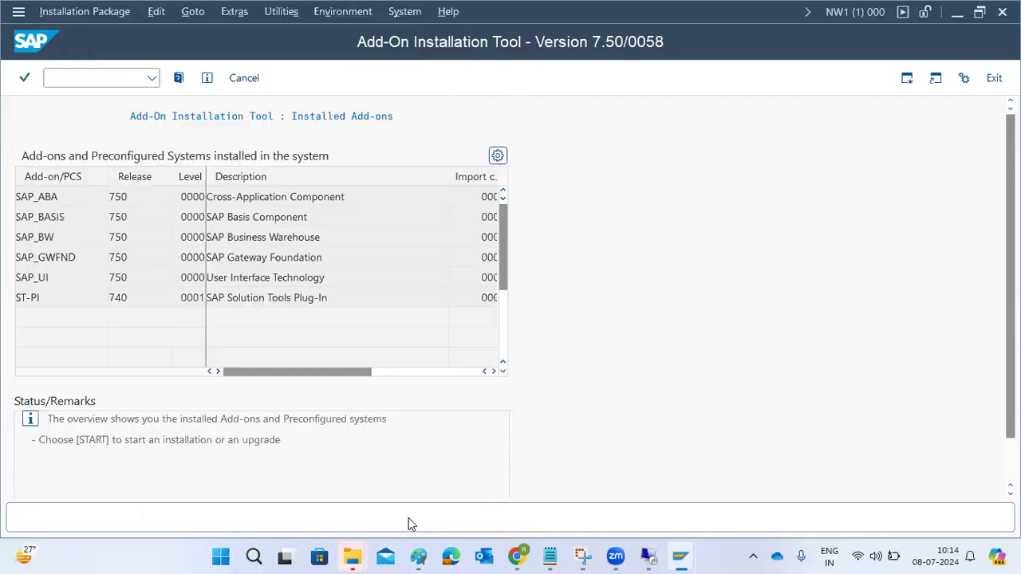
click(441, 487)
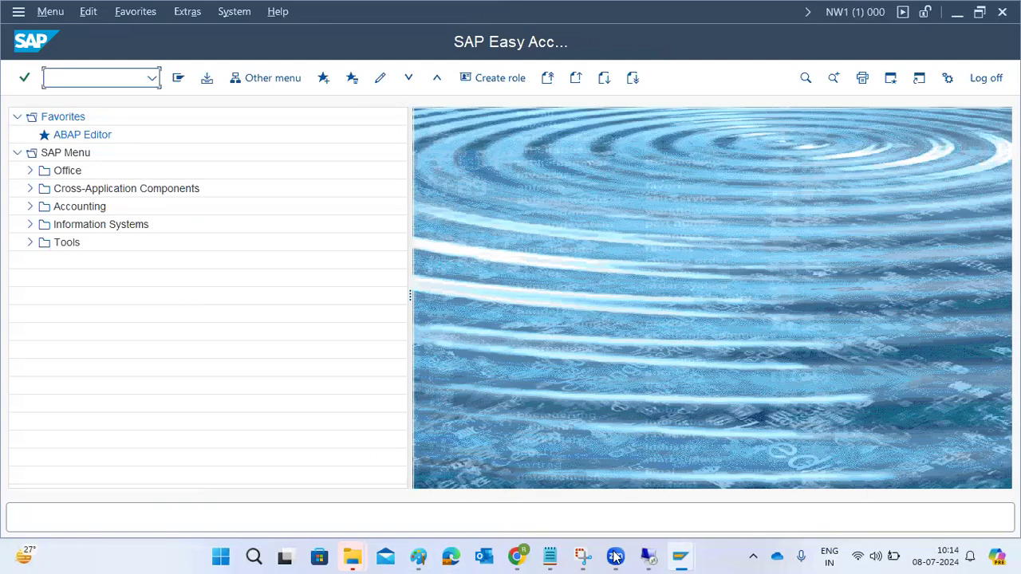
- Switch to the SAP for Me software center in Edge and open the letter S in the alphabetical index of support packages and patches
mouse_move(615, 556)
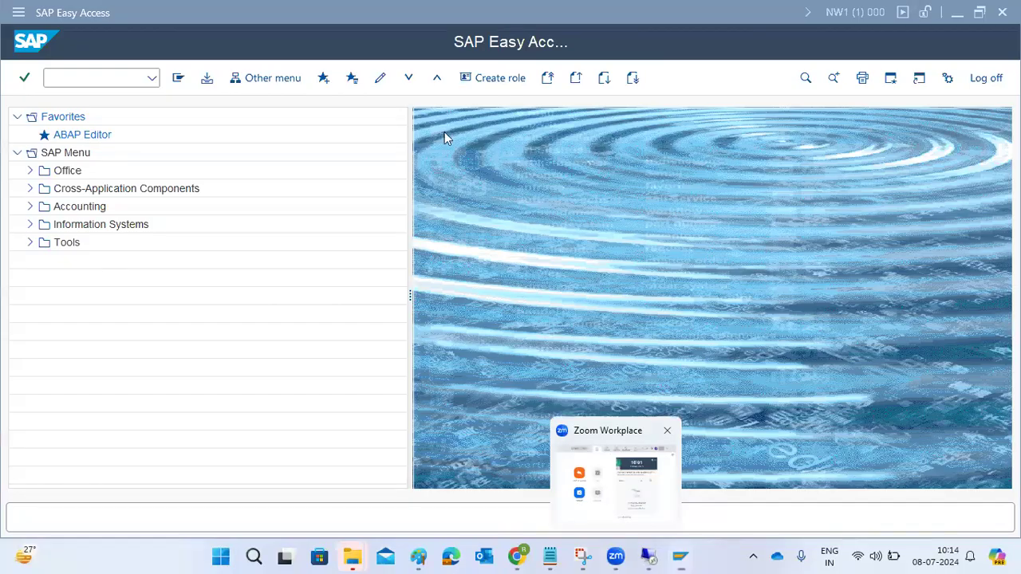
click(450, 556)
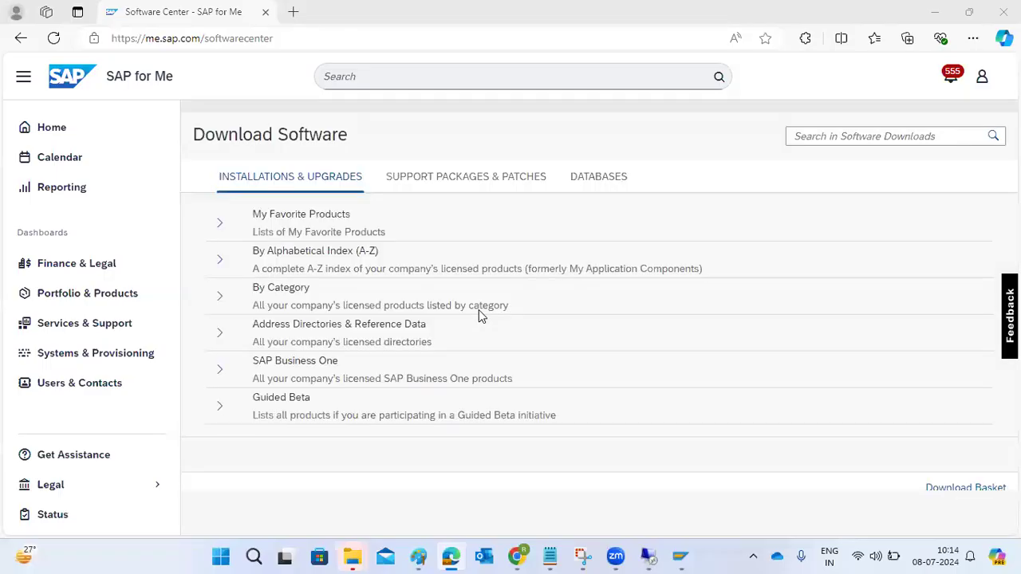
click(470, 186)
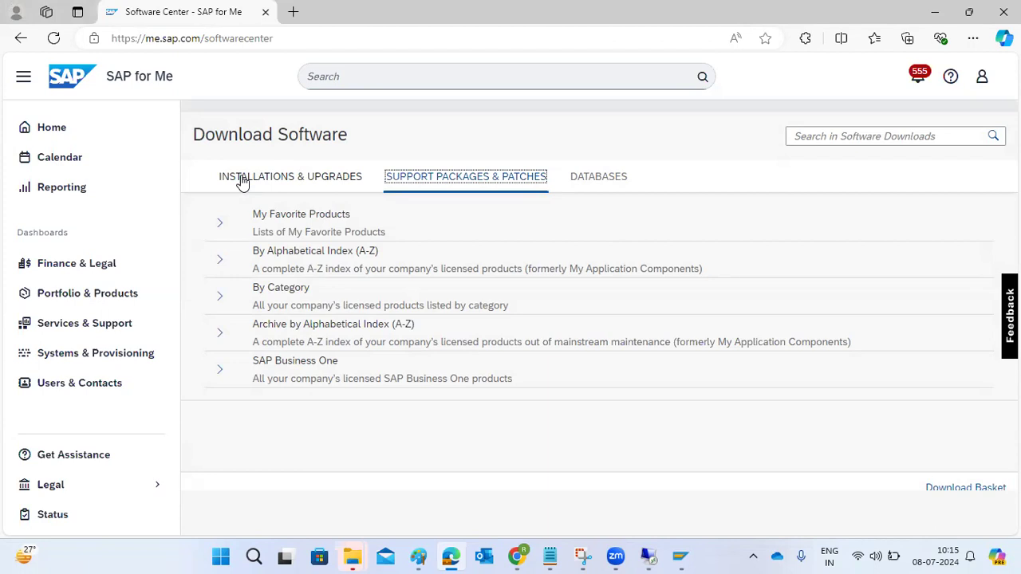
click(220, 259)
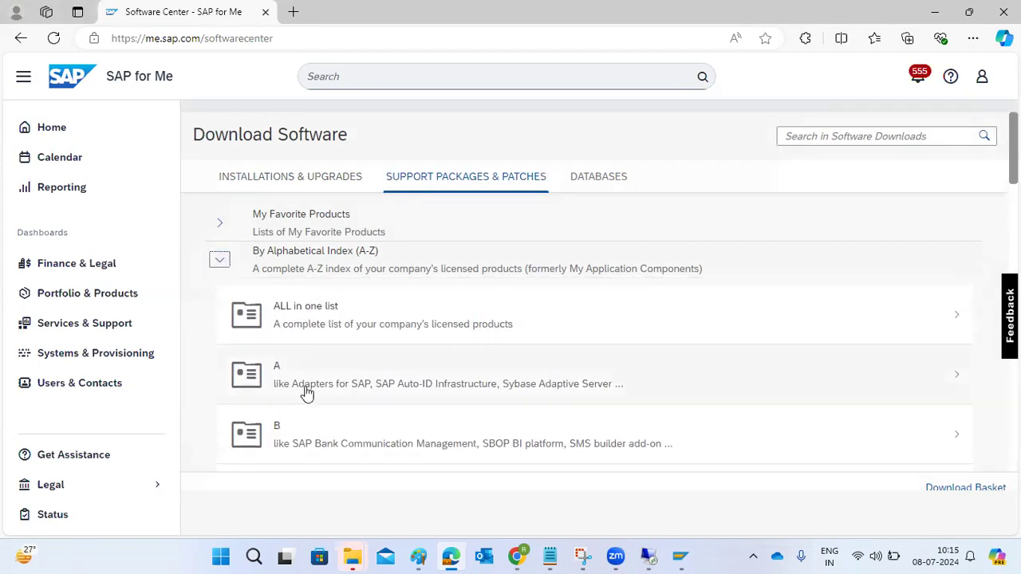
scroll(311, 402, down, 8)
scroll(315, 412, down, 5)
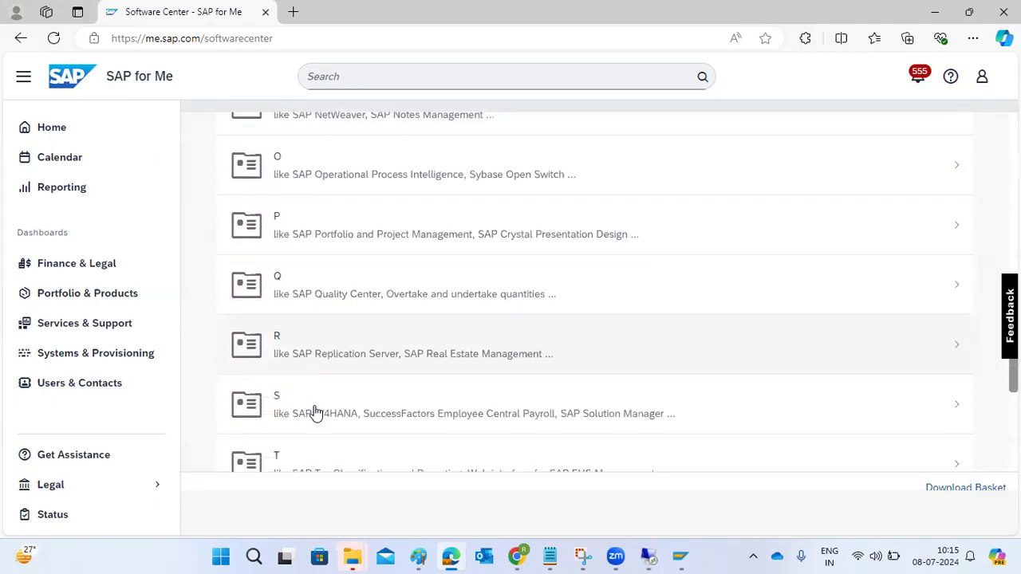
click(315, 412)
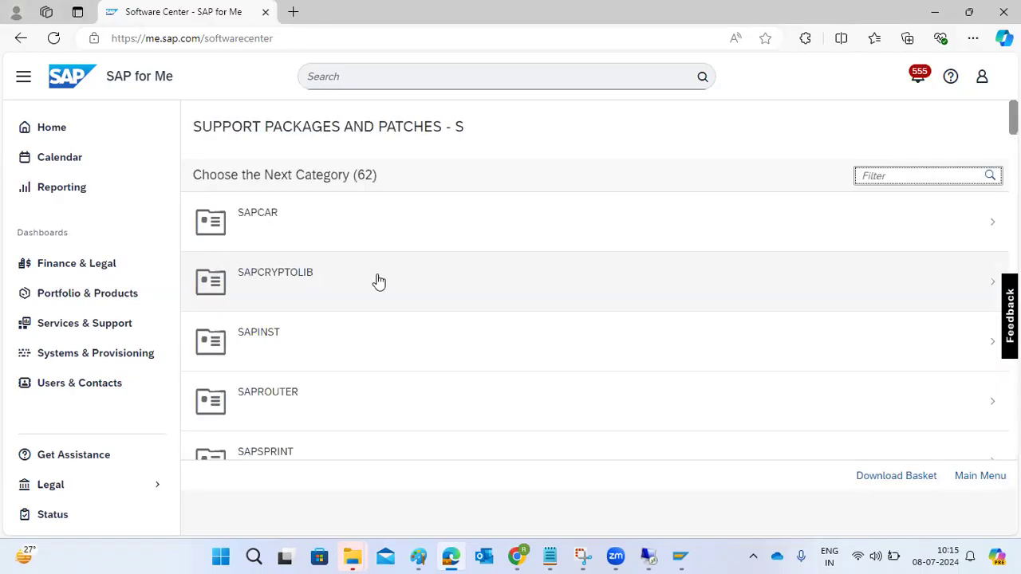
- Open SL TOOLSET, then SL TOOLSET 1.0's entry by component, and find the SPAM update components
scroll(383, 358, down, 5)
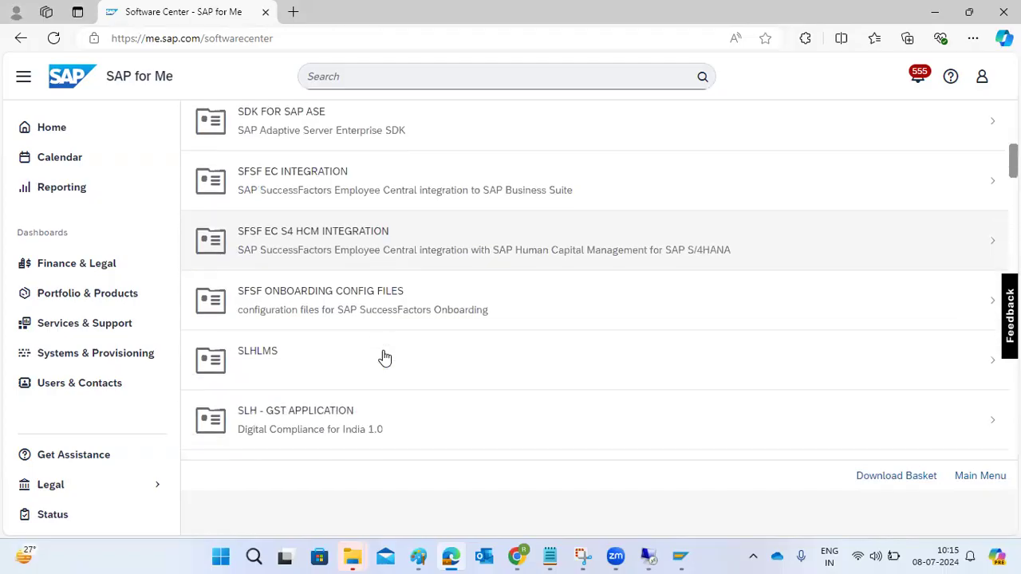
scroll(383, 359, down, 2)
click(343, 349)
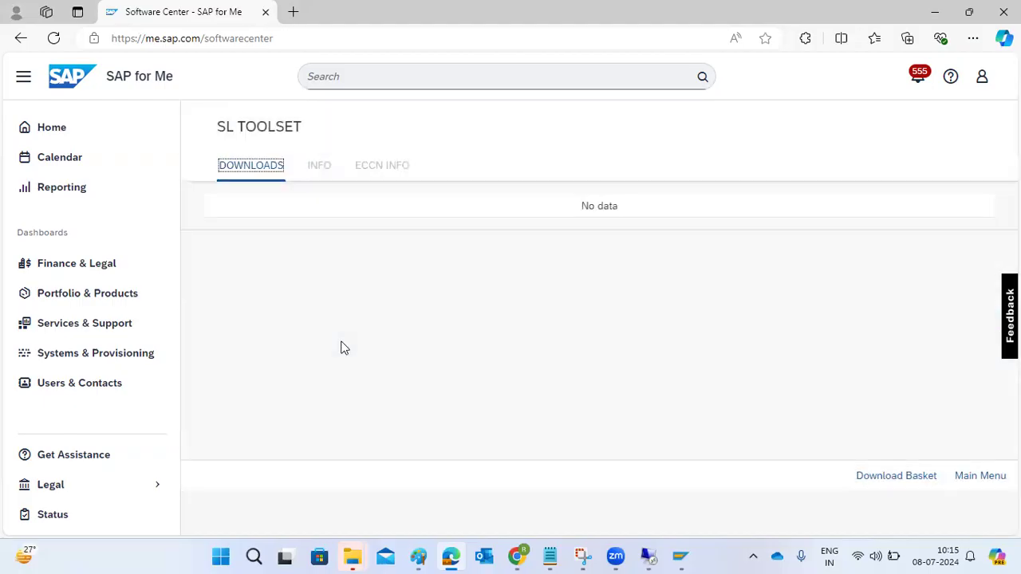
click(312, 230)
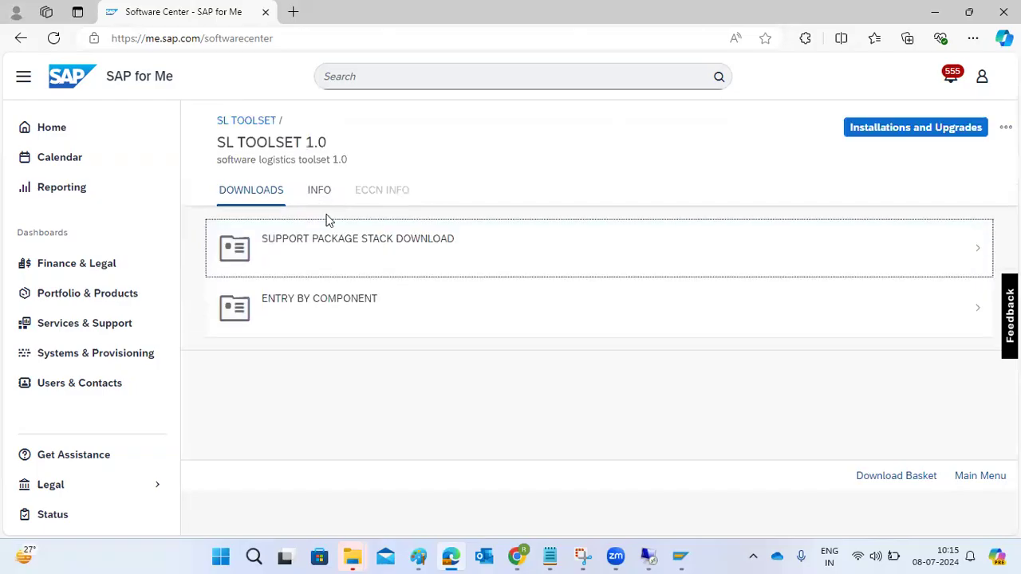
click(337, 303)
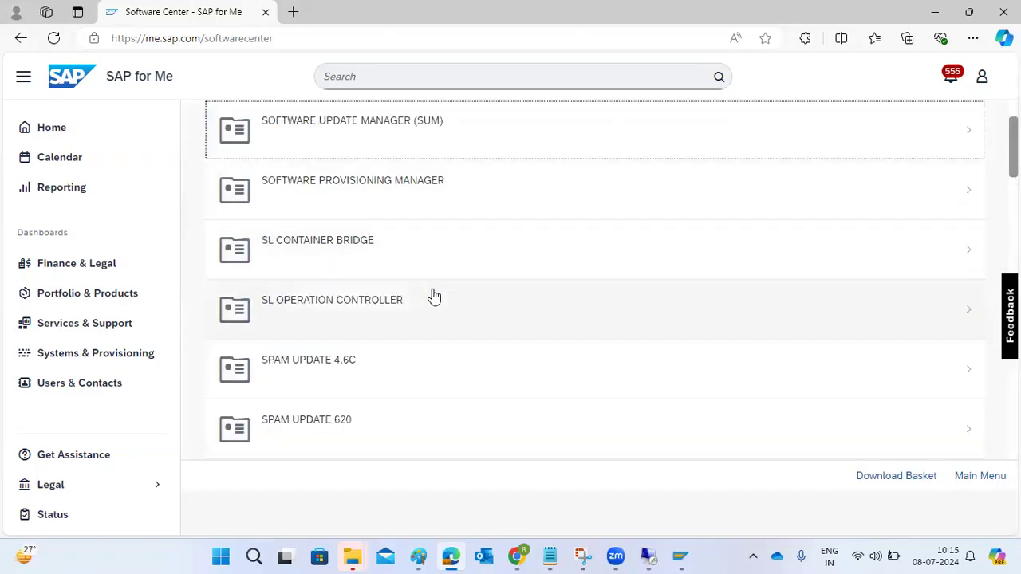
scroll(434, 297, down, 2)
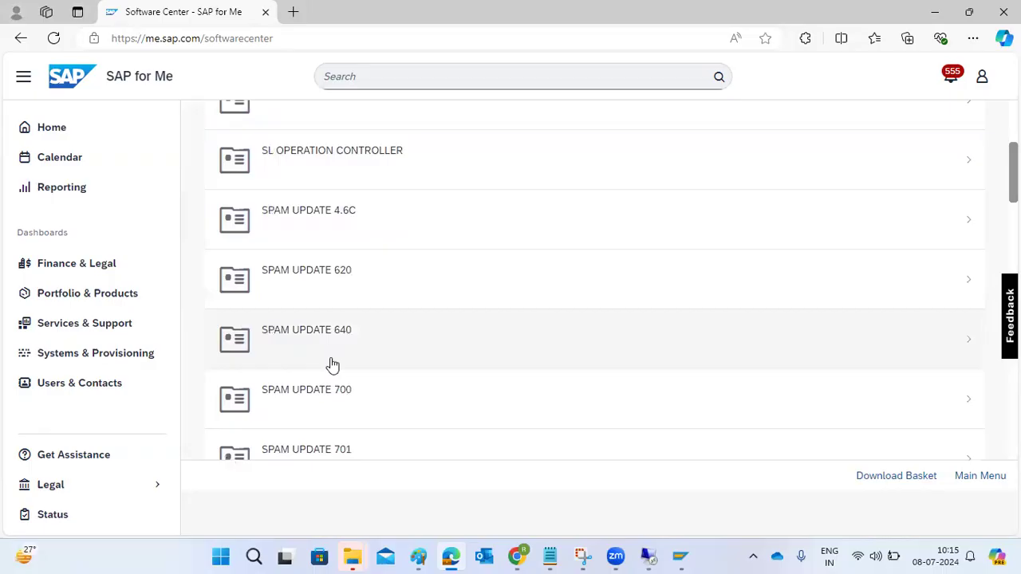
scroll(333, 364, down, 5)
scroll(325, 399, down, 1)
- Switch to the client 000 session in SAP GUI and open transaction SPAM to check the Support Package Manager version
mouse_move(682, 555)
click(705, 502)
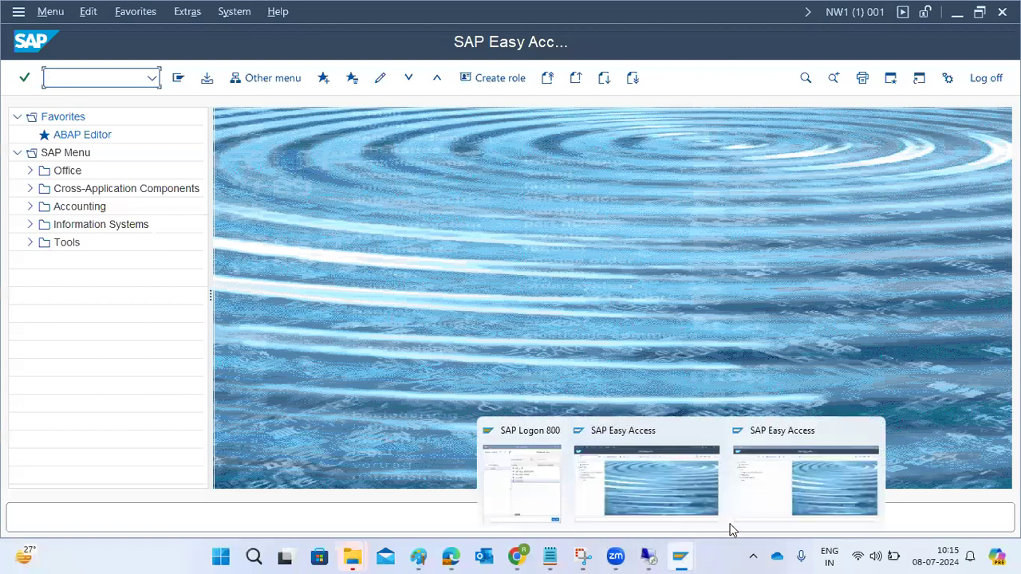
click(766, 483)
text(spam)
key(Return)
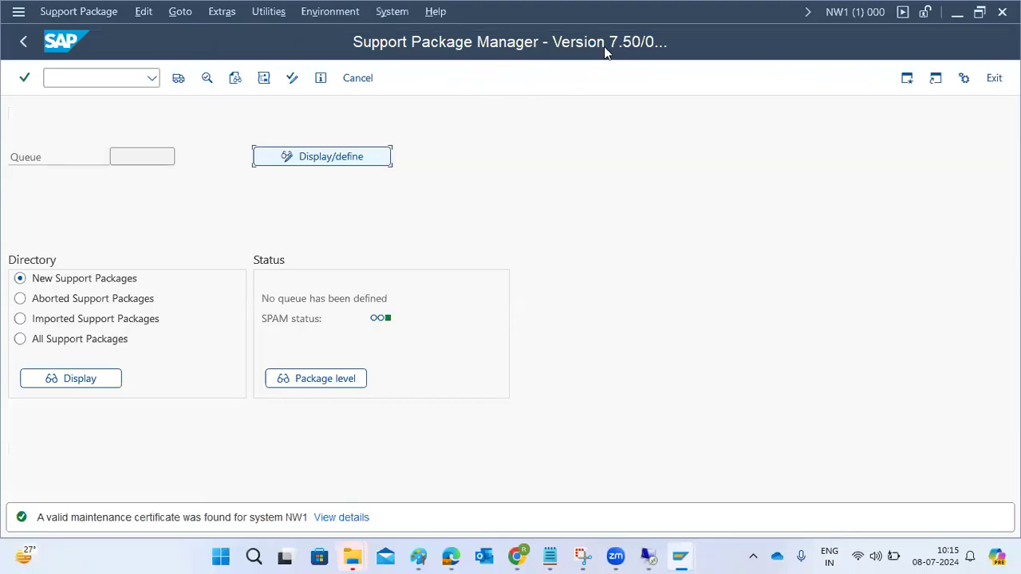
- Back in Edge, download package SAPKD75086 from SPAM/SAINT UPDATE 750 and return to the Support Package Manager in SAP GUI
click(449, 558)
click(335, 428)
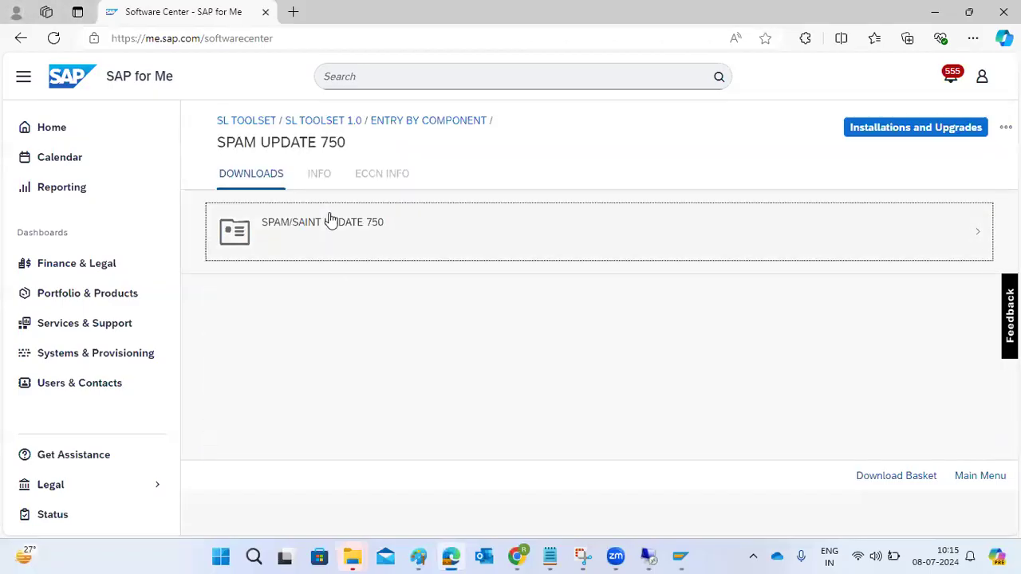
click(331, 221)
click(331, 221)
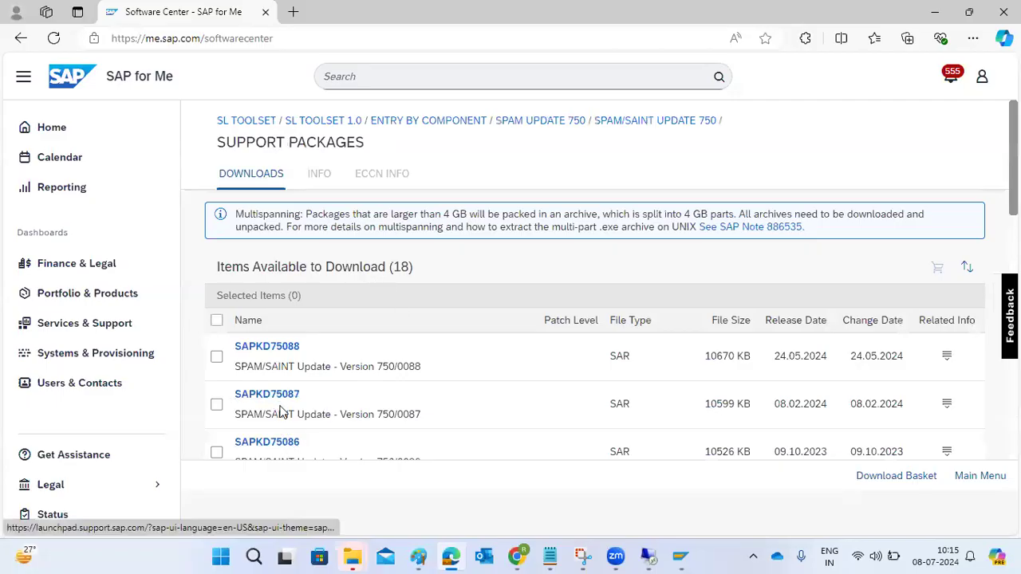
click(286, 449)
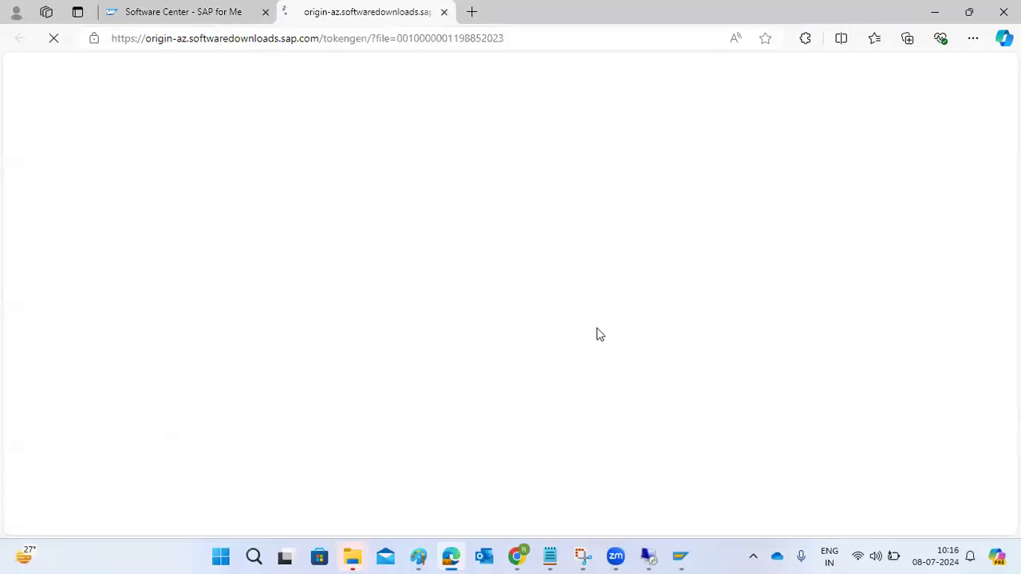
mouse_move(679, 556)
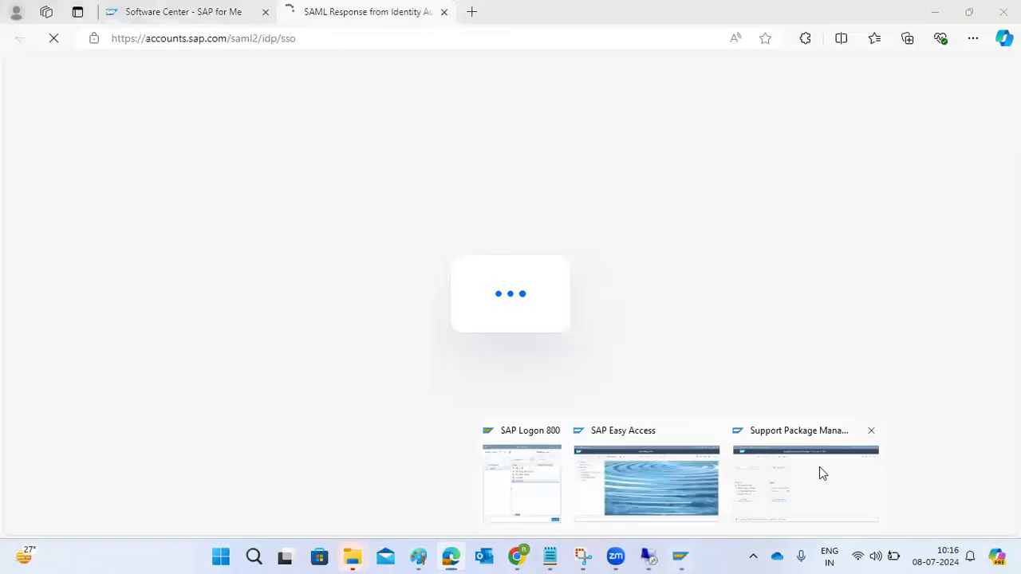
click(819, 467)
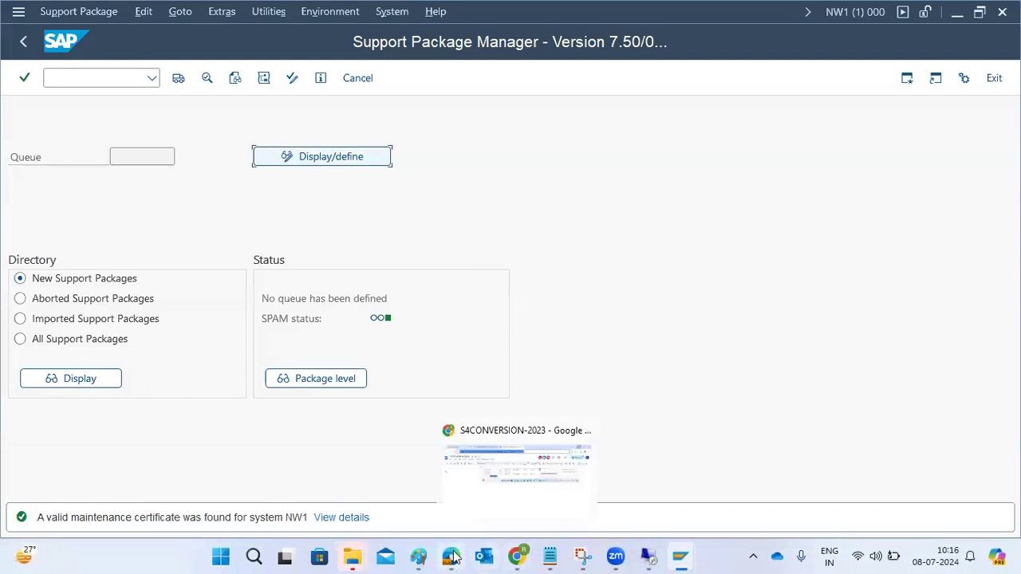
- Switch to Paint and add the heading "To update the SPAM and SAINT tool --" below the existing notes
mouse_move(453, 557)
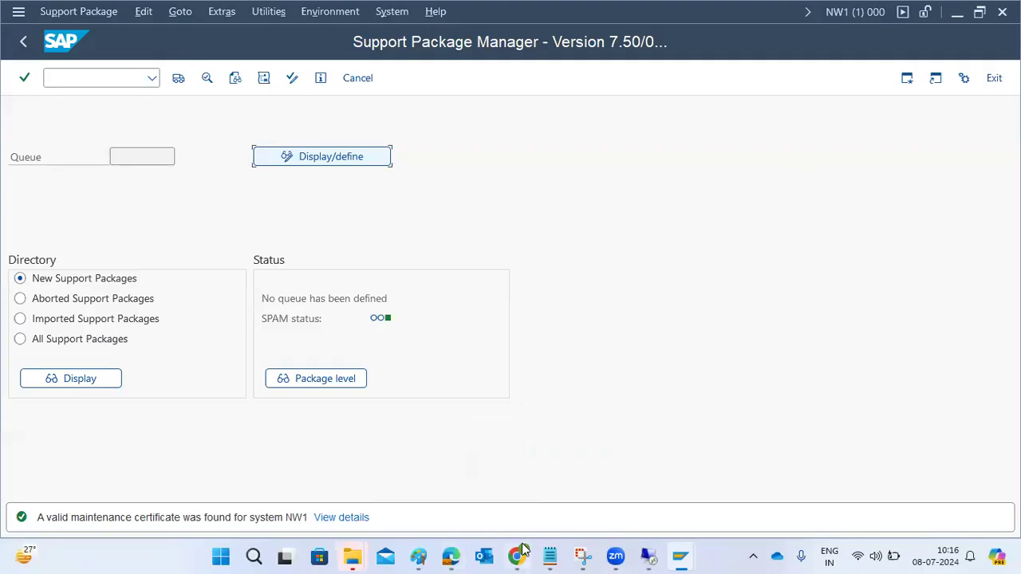
click(419, 557)
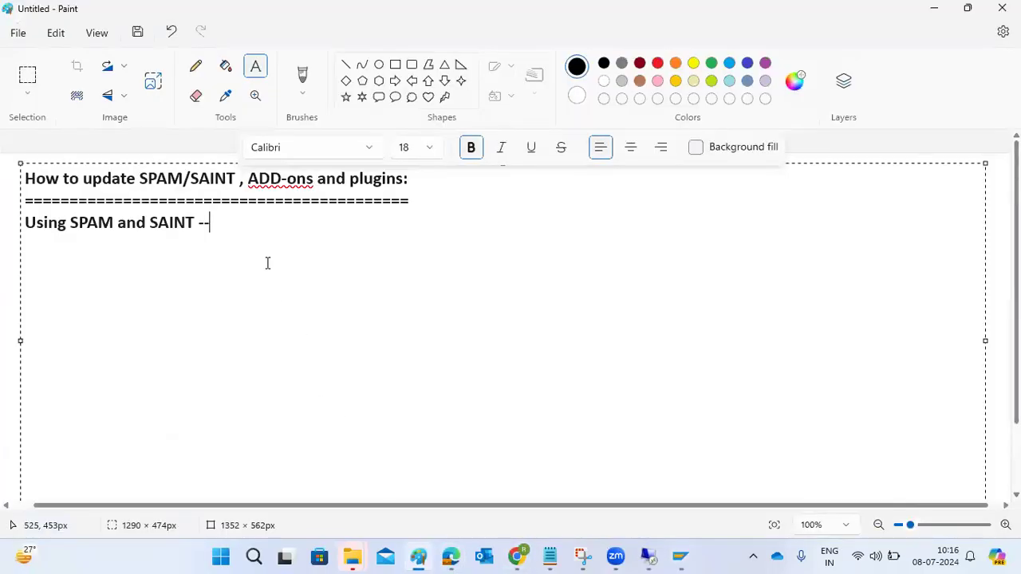
key(Return)
text(TO)
key(BackSpace)
text(o update the SPAM and SAINT tio)
key(BackSpace)
key(BackSpace)
text(ool --)
key(Return)
key(Return)
- Add three numbered lines under the heading: "DOwnload the SPAM version", "Upload the SPAM file into SAP level" and "Update the SPAM/SAINT version"
text(1)DOwn)
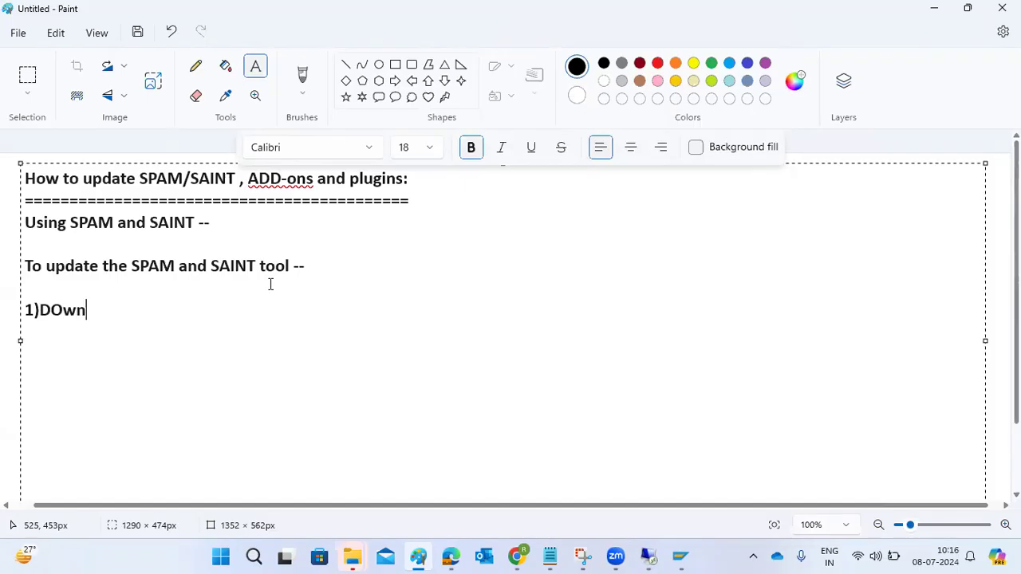
text(load the SPAM version)
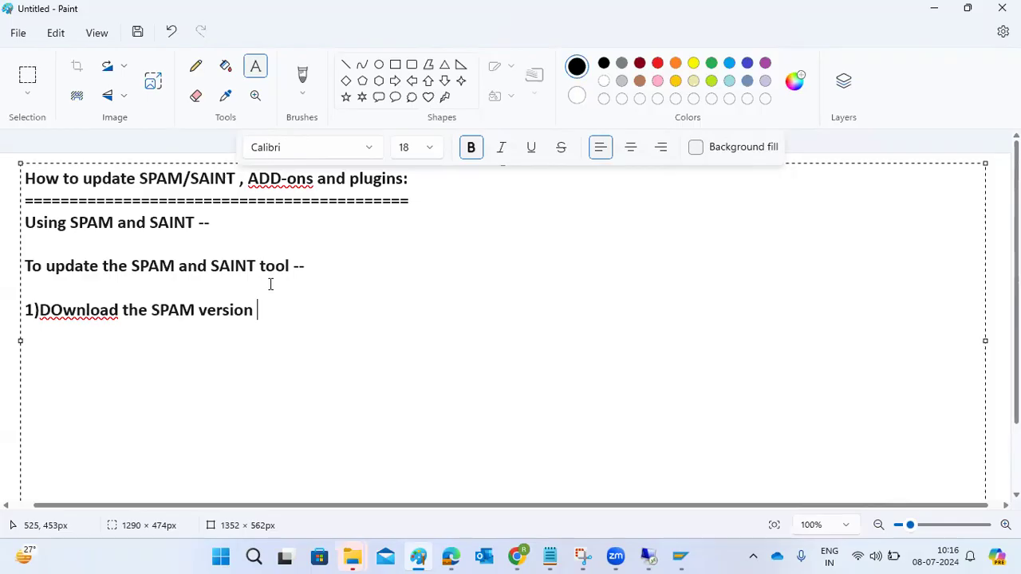
key(Return)
text(2)Upload the SPAM)
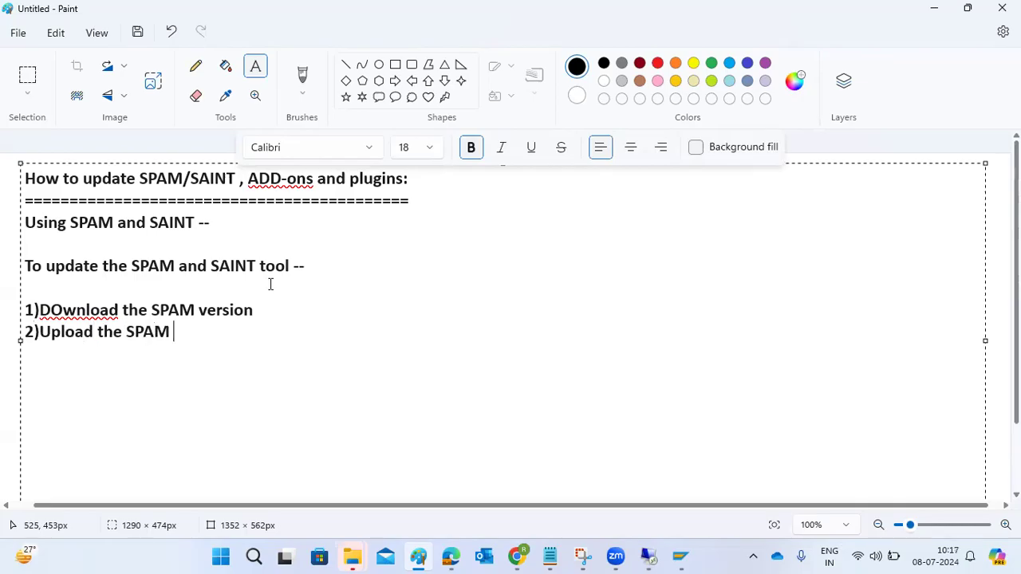
text( file into)
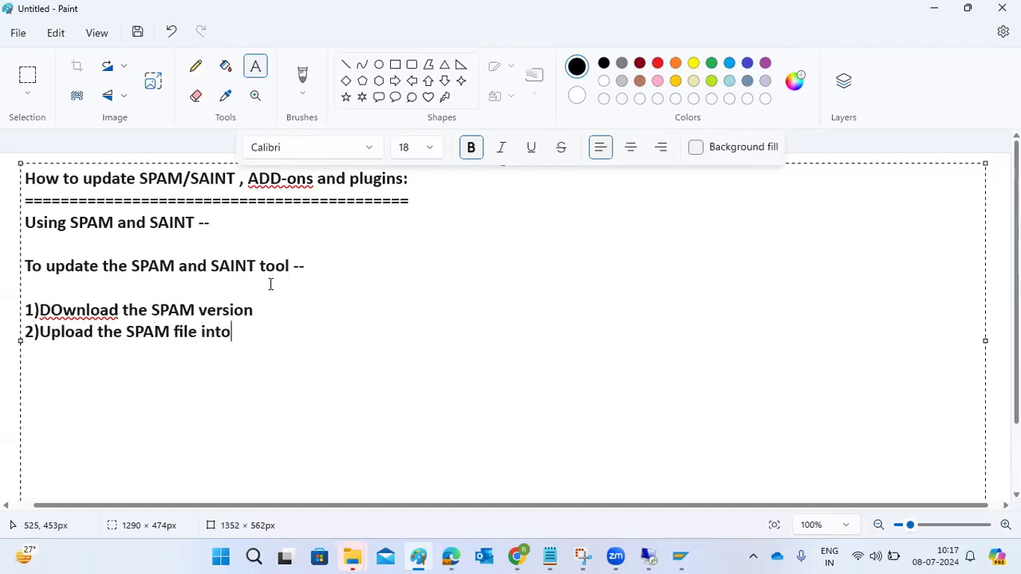
text( SAP level)
key(Return)
text(3))
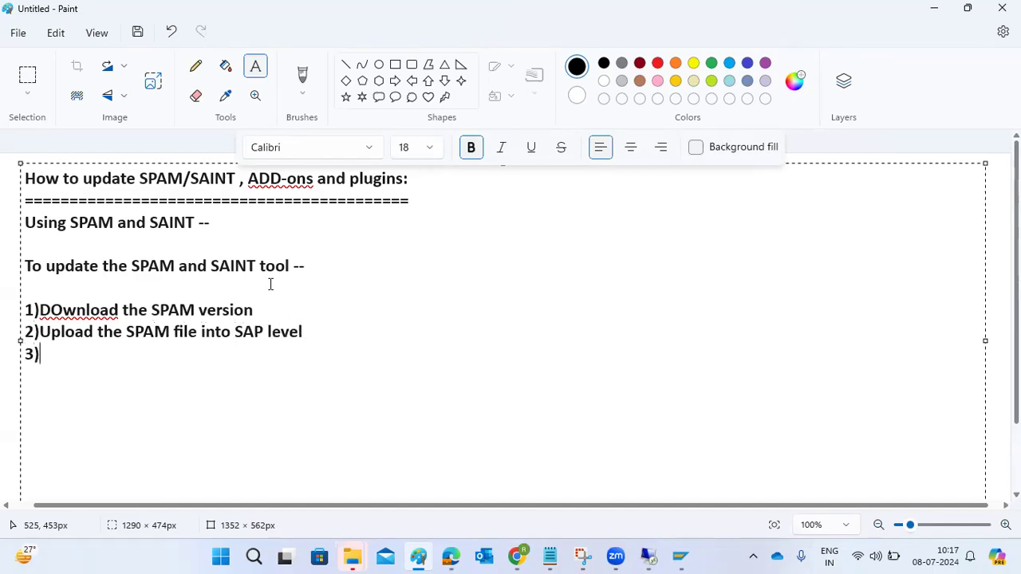
text(Update the SPAM)
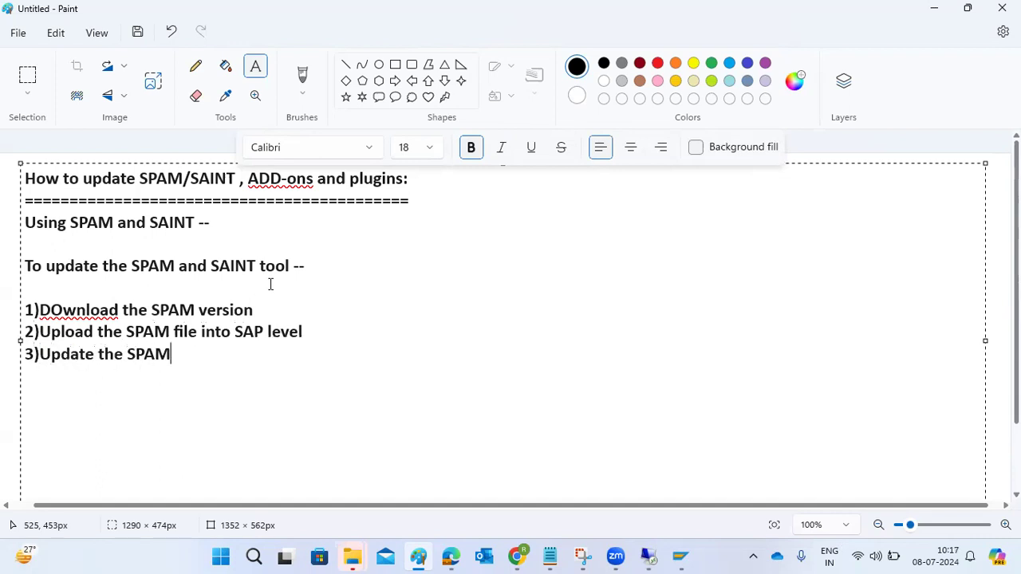
text(/SAINT v)
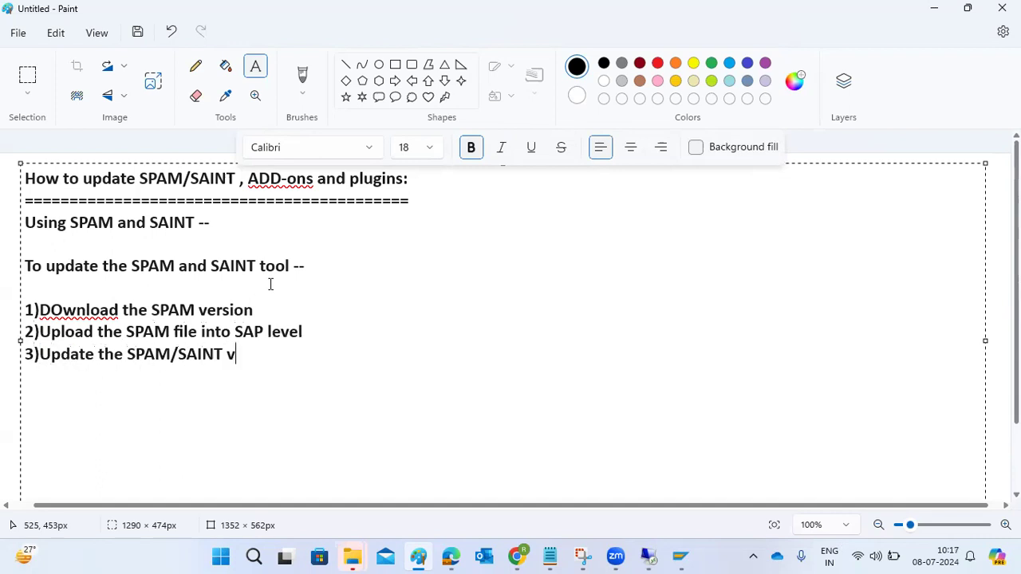
text(ersion)
- In SAP GUI's Support Package Manager, load KD75086.SAR from the front end's Downloads folder, allowing file access, and decompress it
mouse_move(696, 555)
click(790, 482)
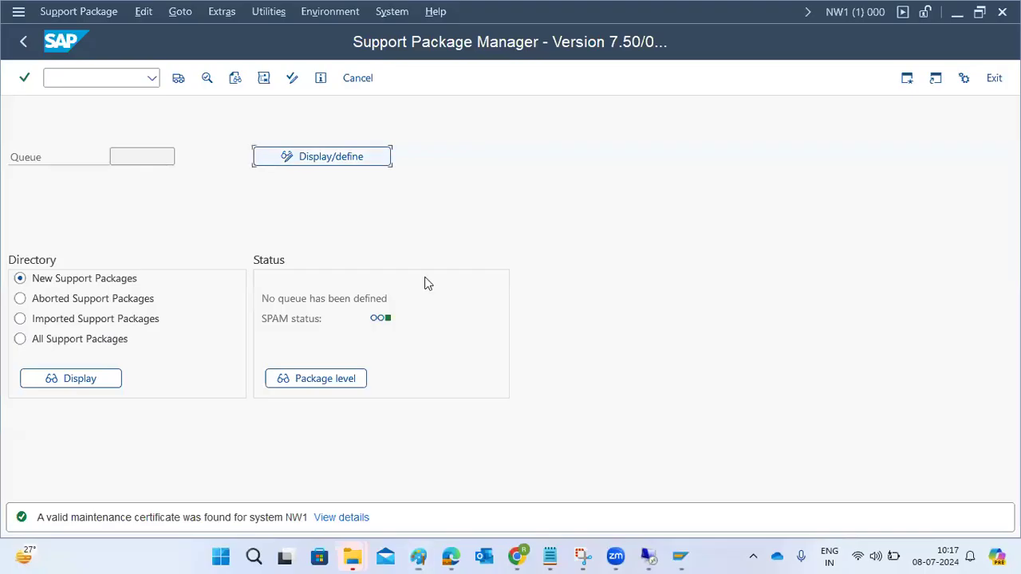
click(91, 24)
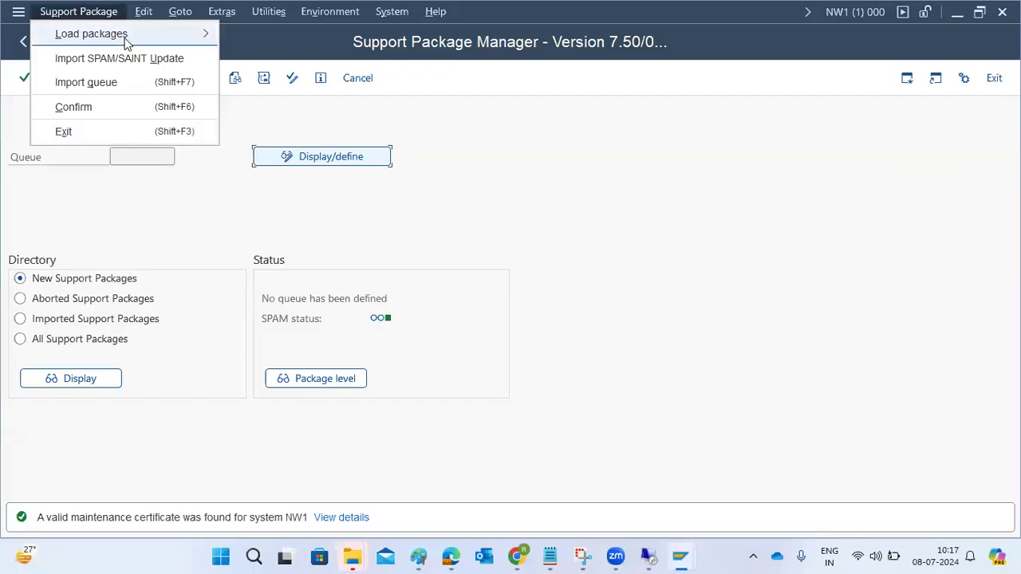
mouse_move(137, 33)
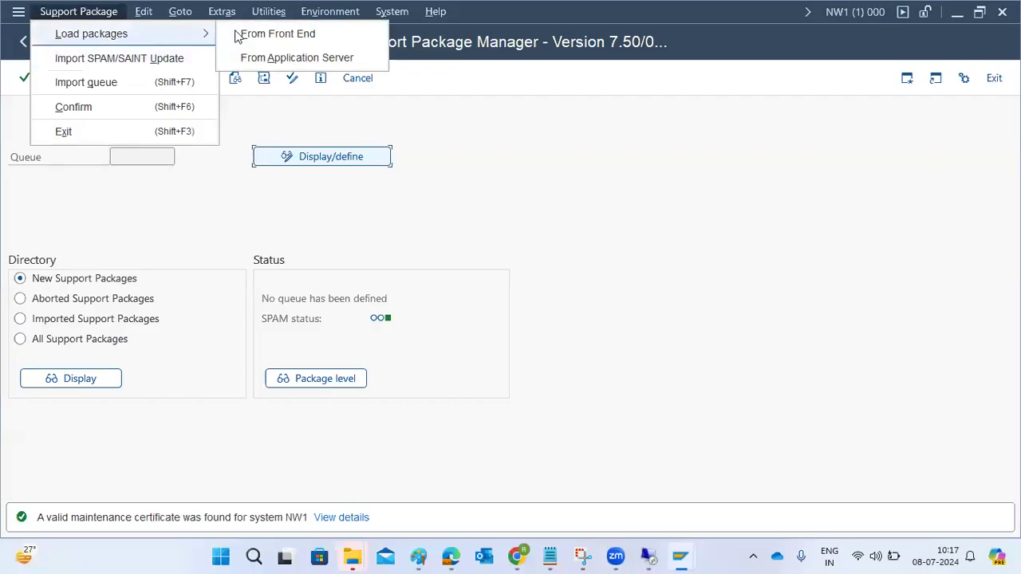
click(278, 36)
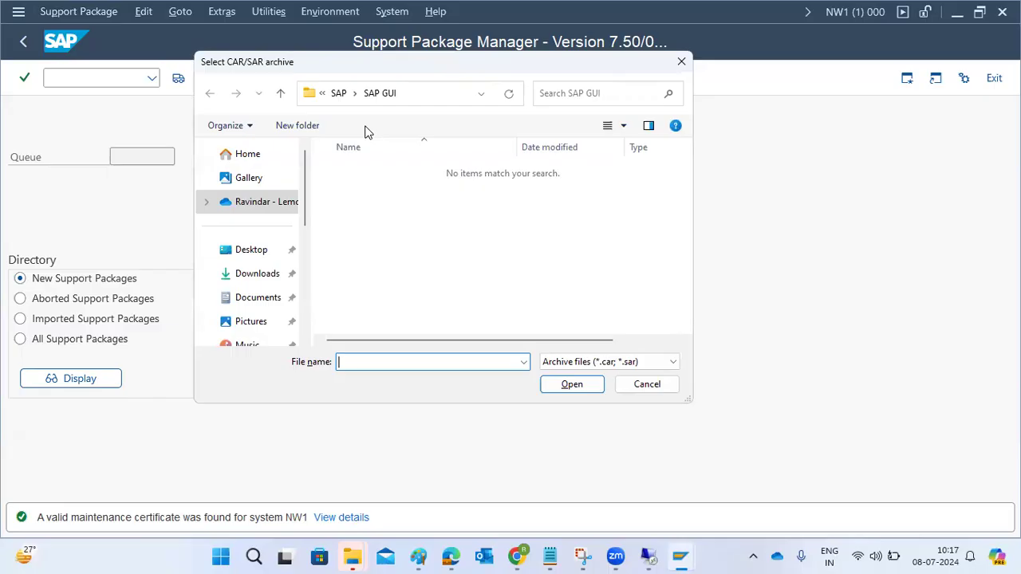
click(252, 283)
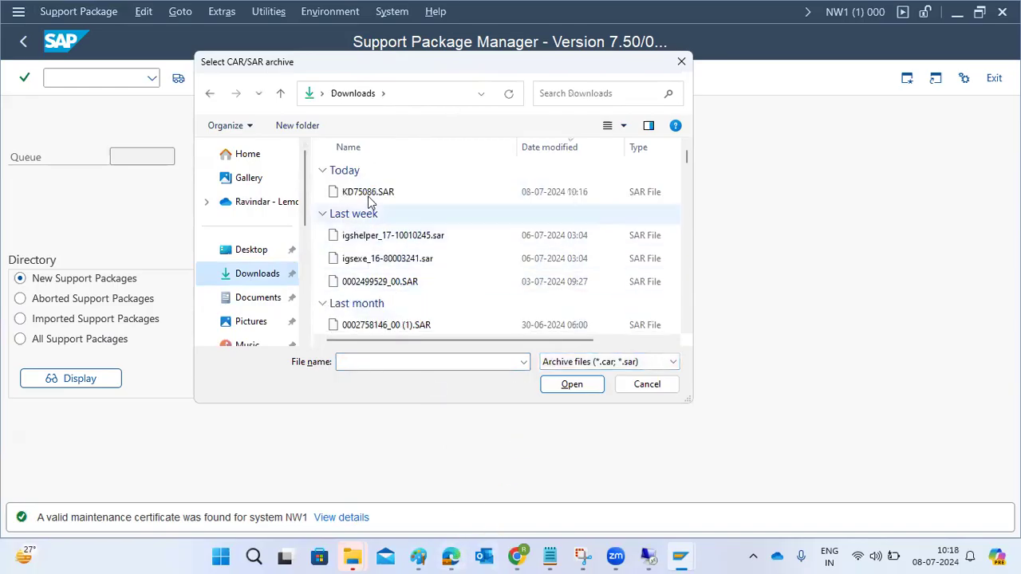
click(369, 192)
click(568, 384)
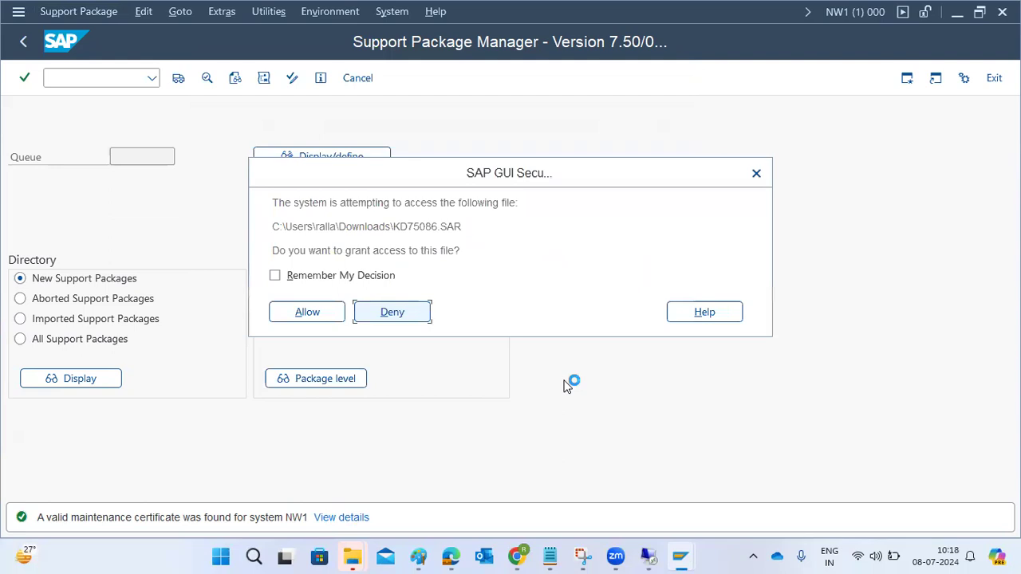
click(294, 312)
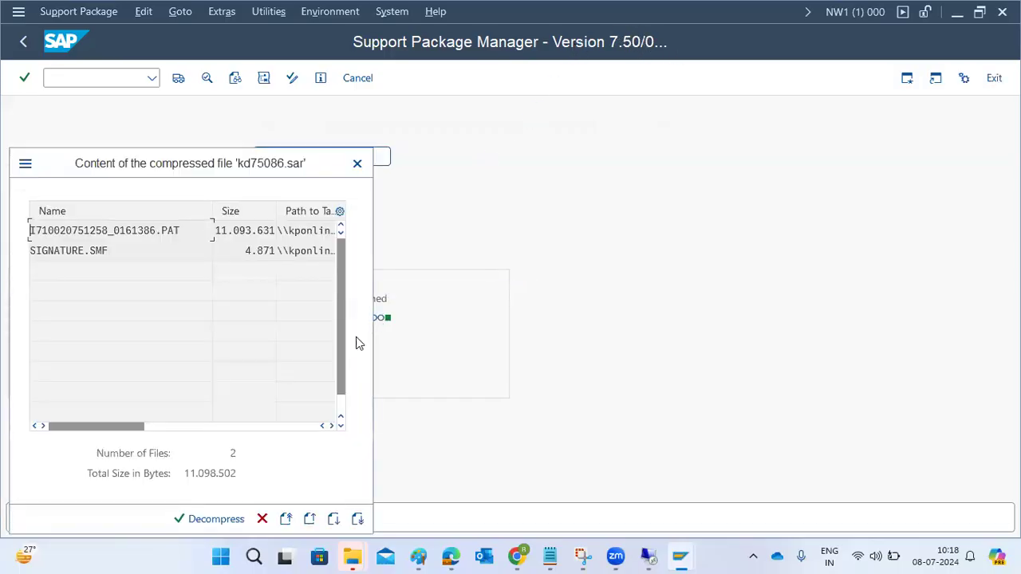
click(211, 520)
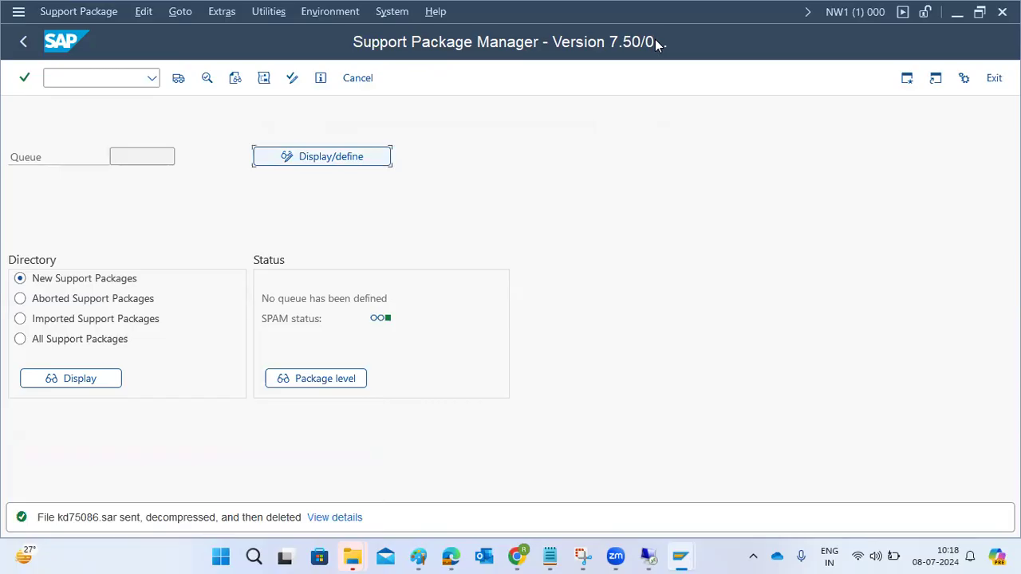
- Import SPAM/SAINT update SAPKD75086 in the Support Package Manager, accepting the note about known problems
click(72, 12)
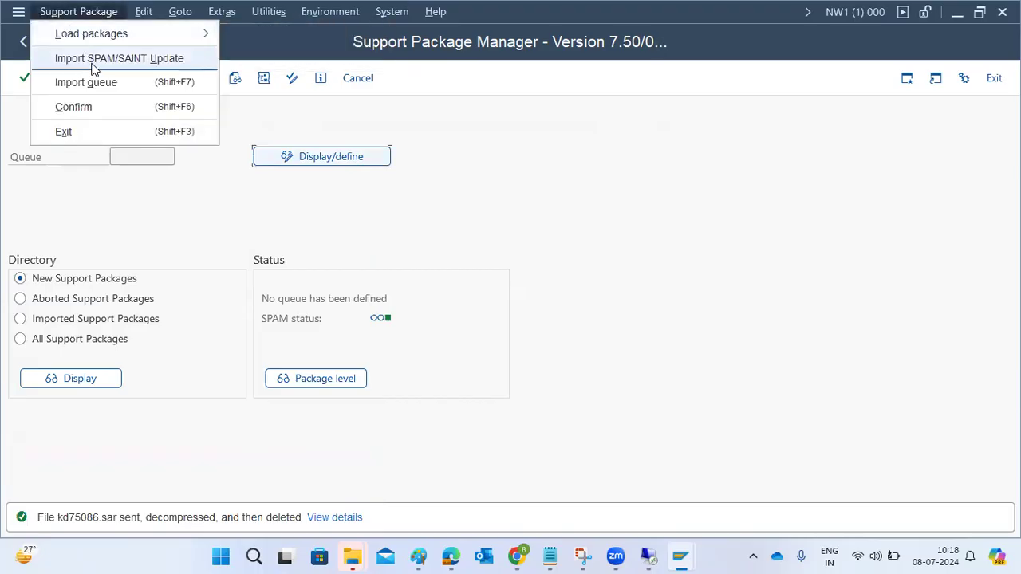
click(94, 60)
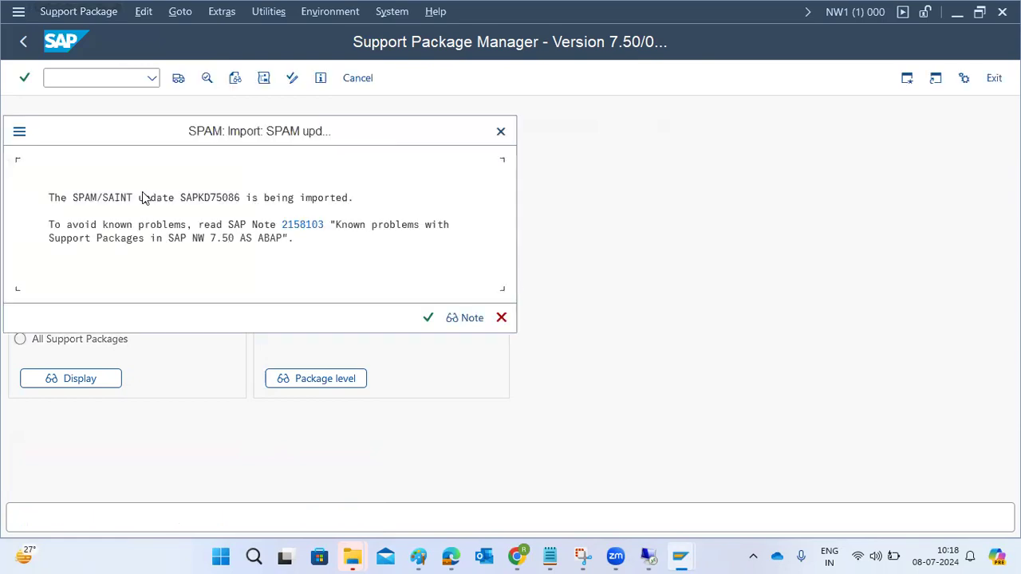
click(428, 318)
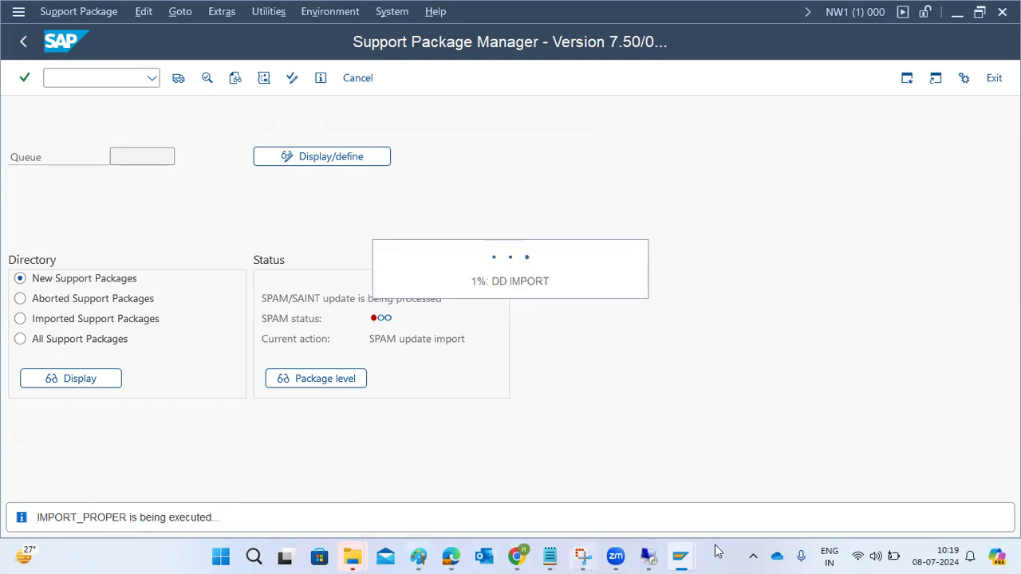
- In the NW1 client 001 session, start transaction sa38 and execute program RSSPAM10, which lists import phases by scenario
mouse_move(681, 556)
click(643, 493)
click(76, 76)
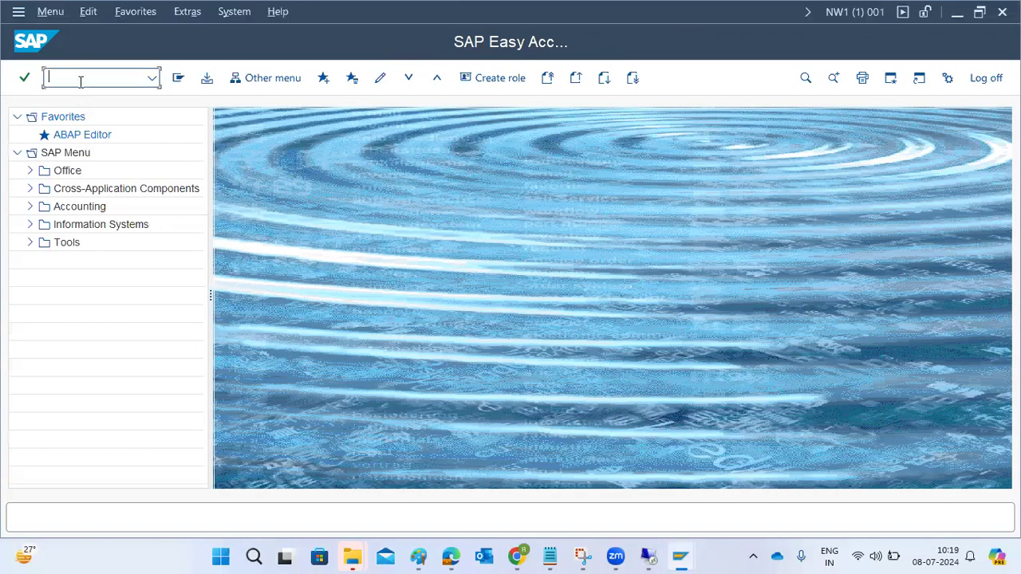
text(sa38)
key(Return)
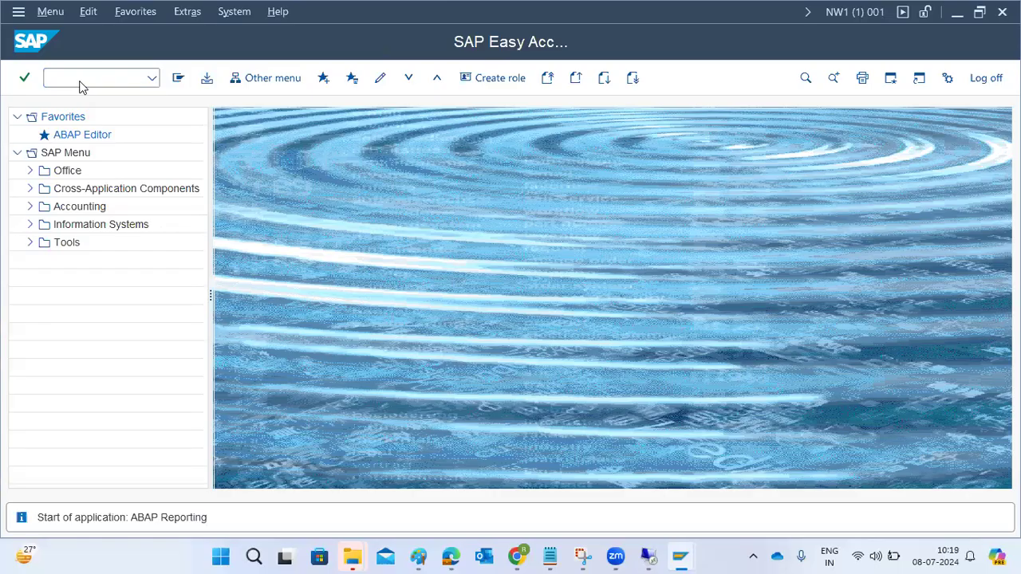
text(RSSPAM1)
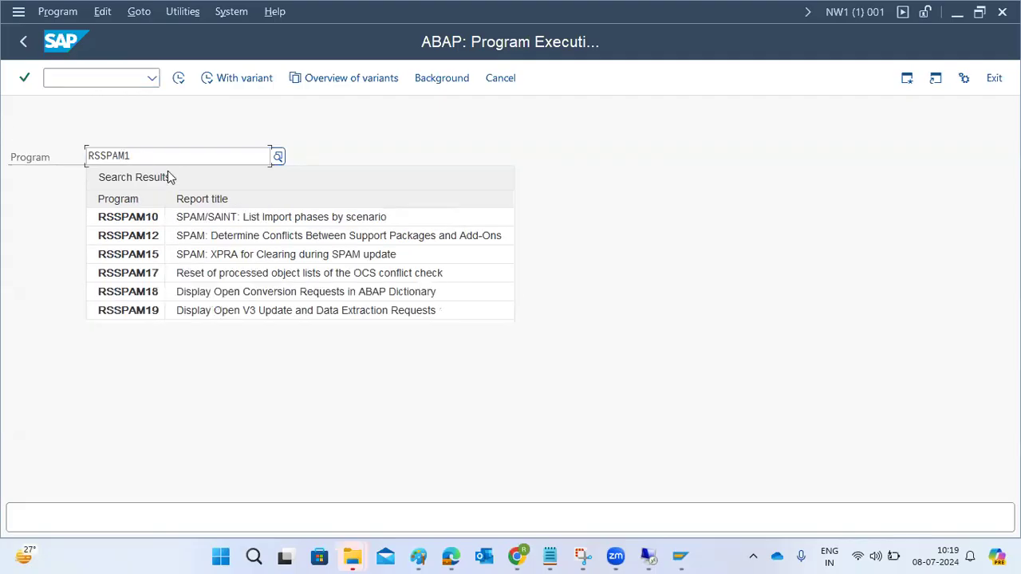
click(247, 220)
click(179, 80)
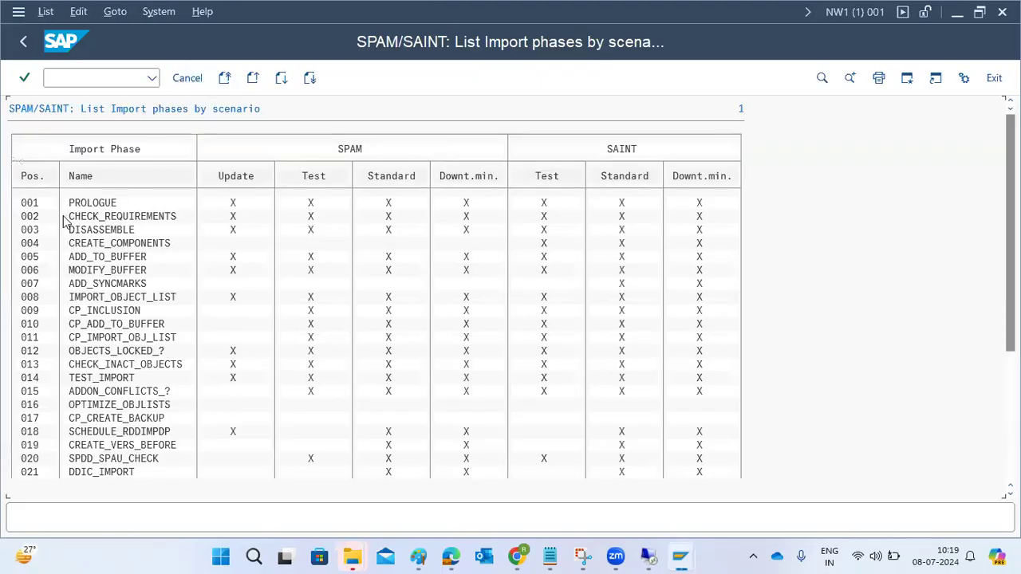
- Review the SPAM/SAINT import phases in the list and compare them with the phase running in the Support Package Manager session
scroll(56, 367, down, 3)
scroll(57, 375, down, 5)
scroll(57, 375, down, 5)
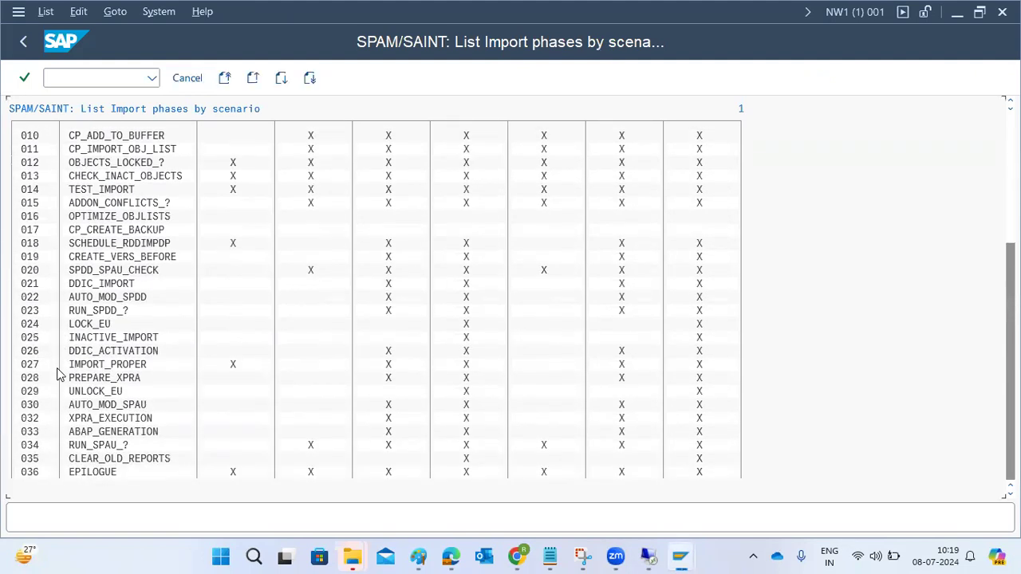
scroll(58, 375, down, 1)
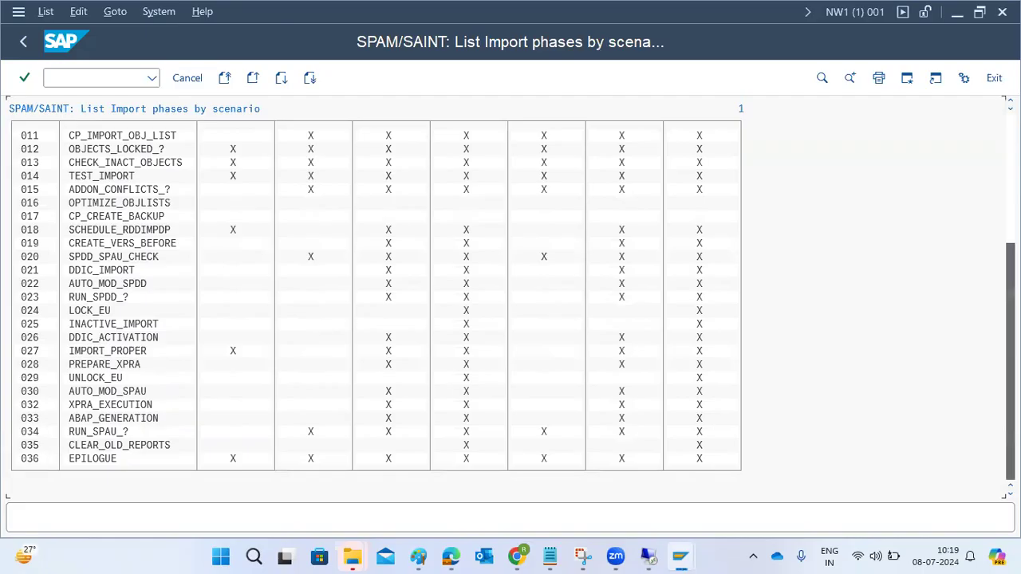
scroll(613, 297, up, 13)
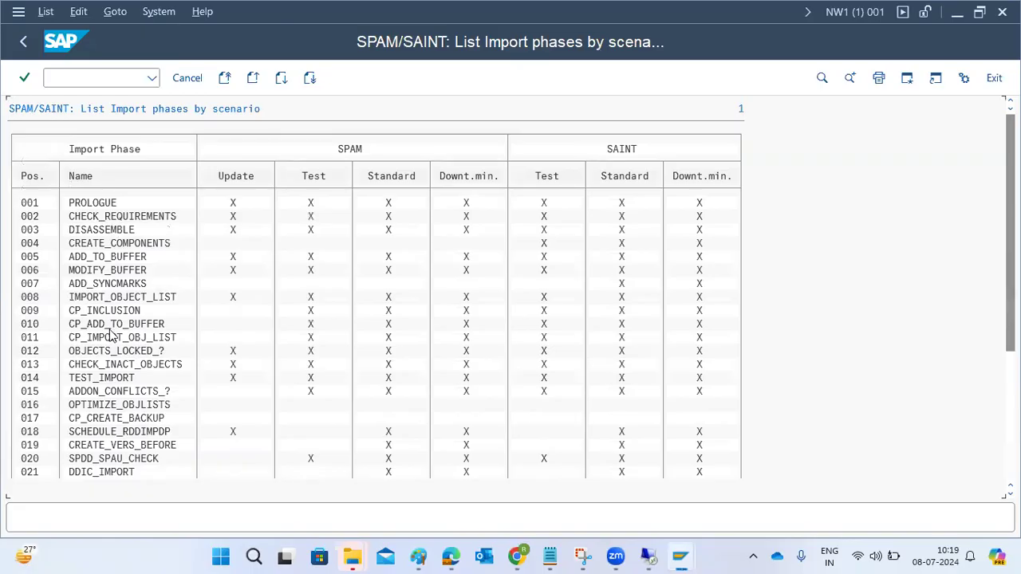
mouse_move(676, 559)
click(638, 503)
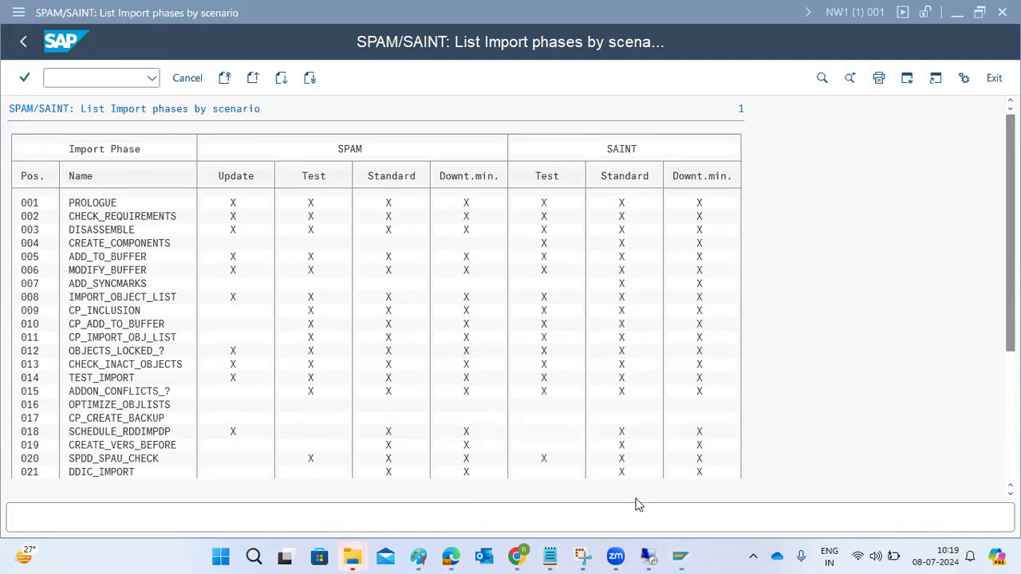
click(758, 490)
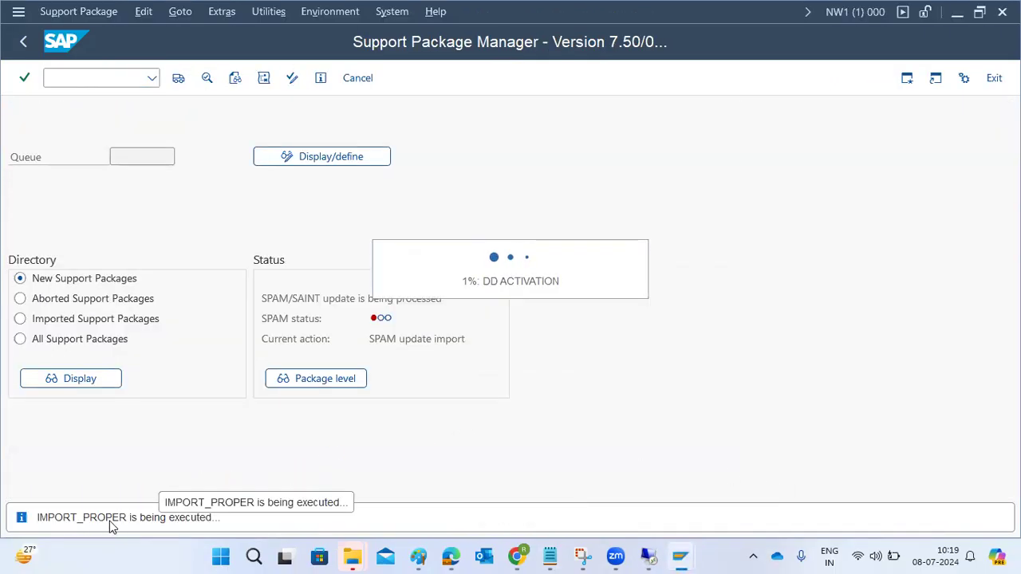
mouse_move(558, 560)
mouse_move(684, 558)
click(638, 501)
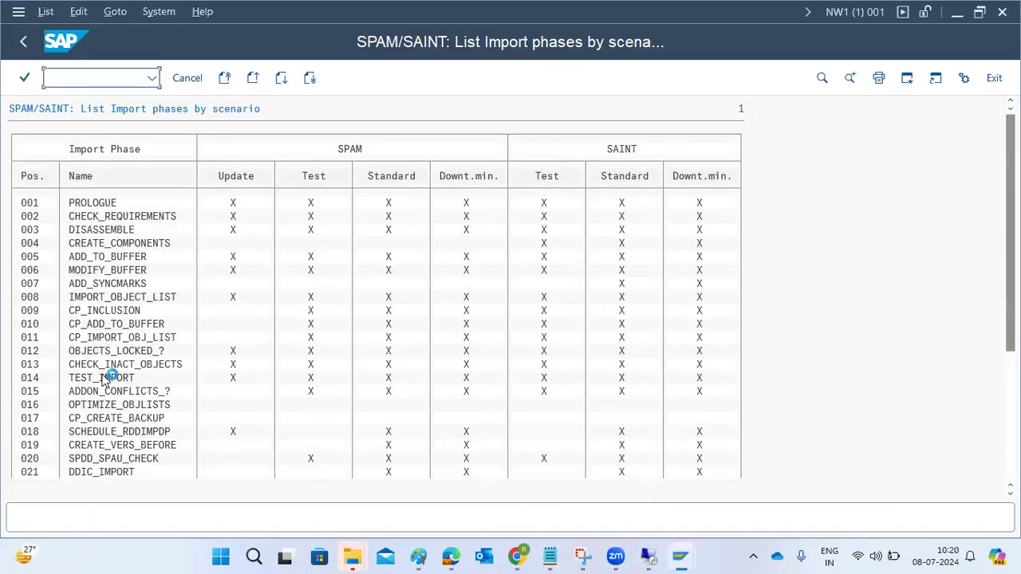
scroll(102, 381, down, 4)
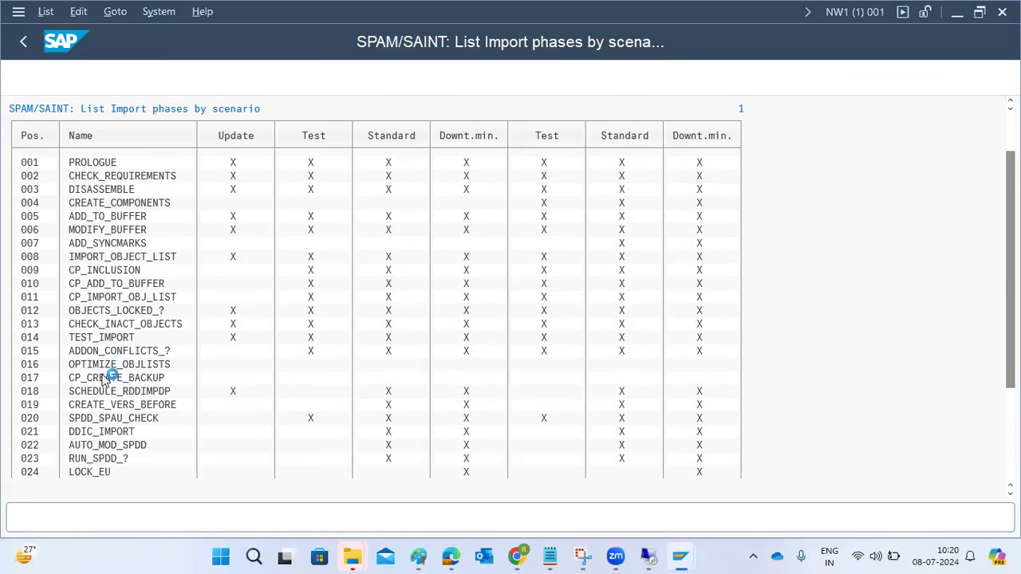
scroll(102, 381, down, 4)
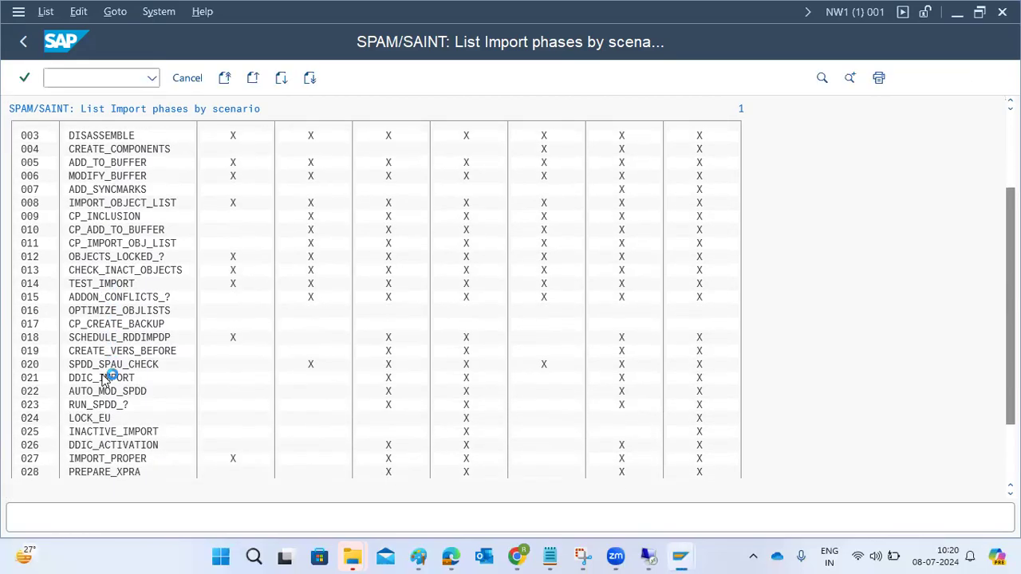
scroll(102, 382, down, 6)
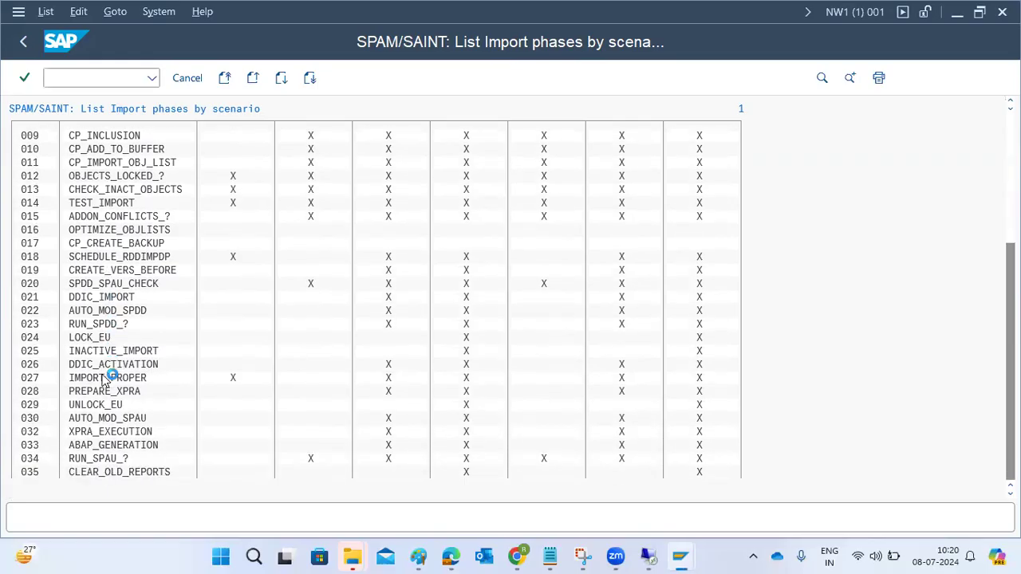
scroll(102, 381, down, 1)
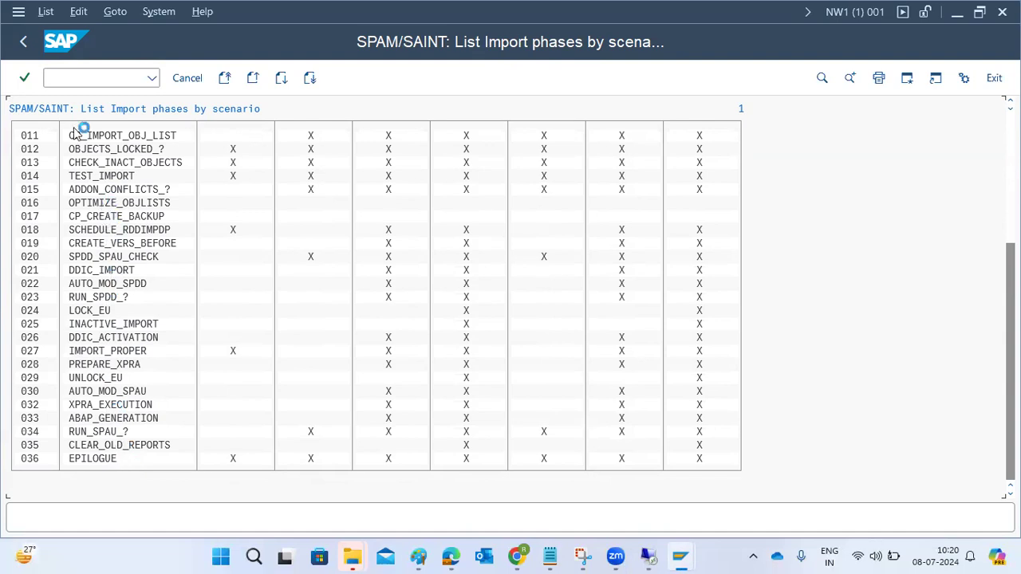
- Switch to Paint and add the line "--IMPORT_PROPER ----" below the three numbered steps
mouse_move(420, 556)
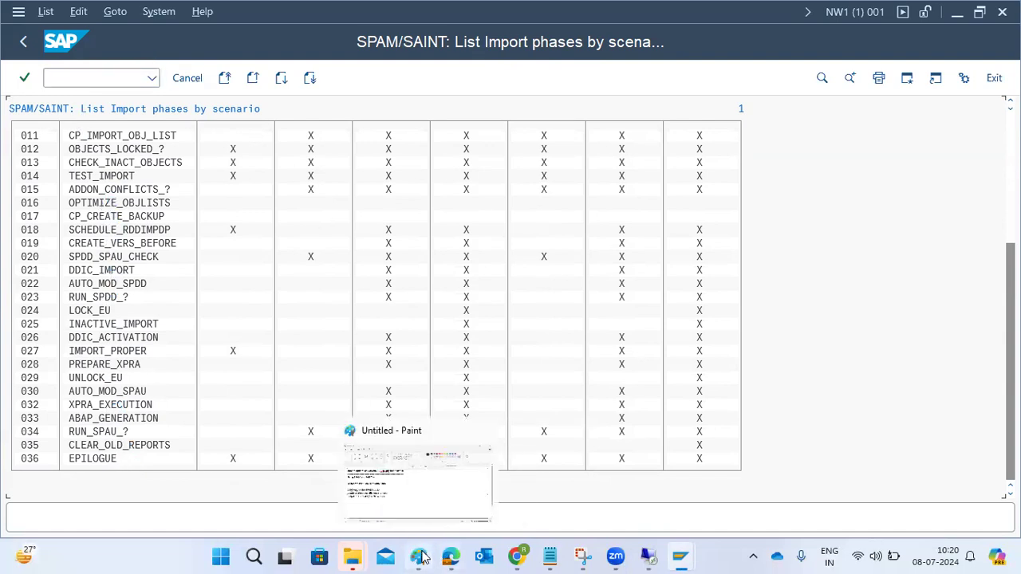
click(424, 465)
key(Return)
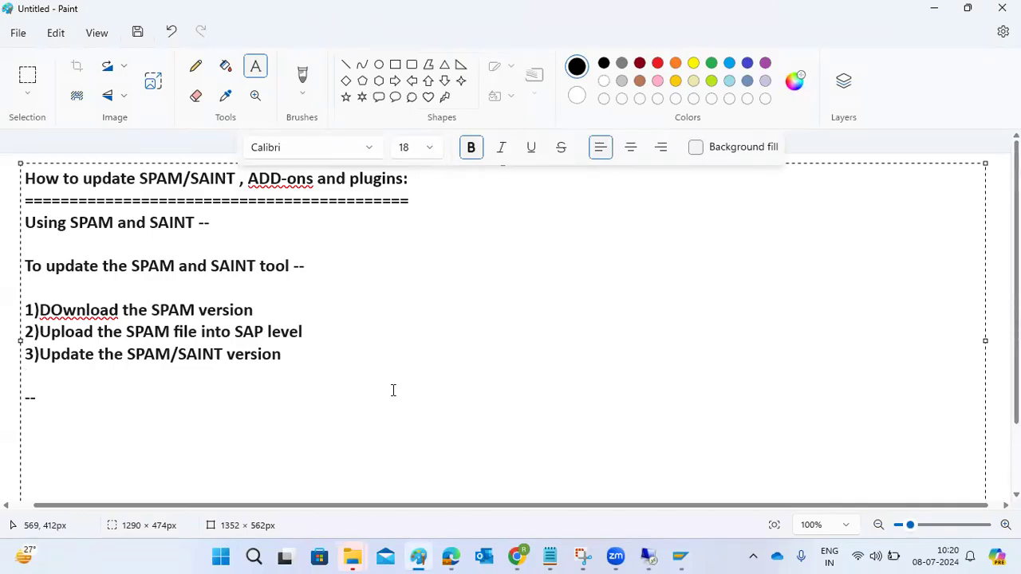
text(IMPORT_PROPER ----)
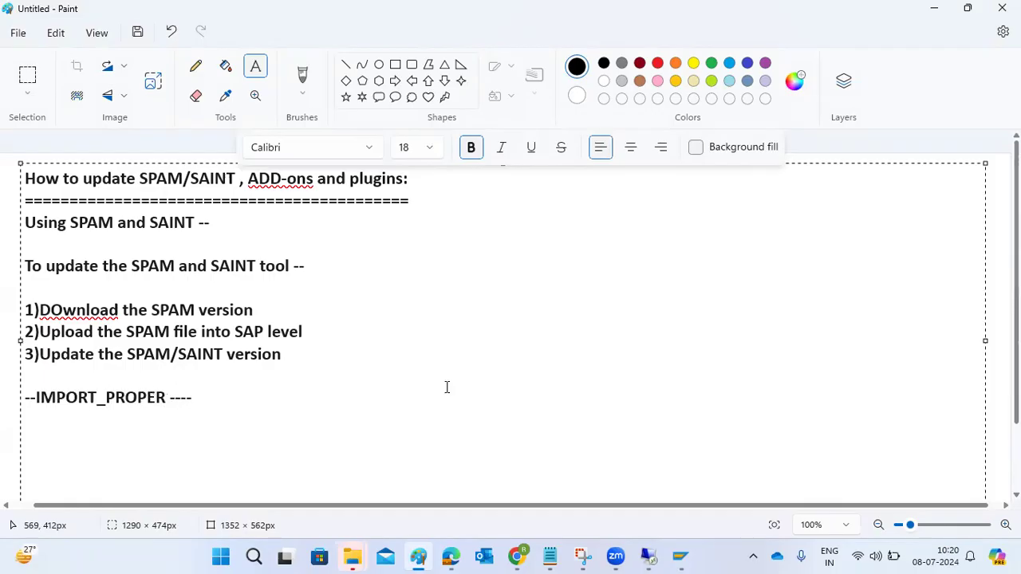
- Switch to the Support Package Manager in SAP GUI and view the window options, including Stop Transaction, during the import
mouse_move(680, 556)
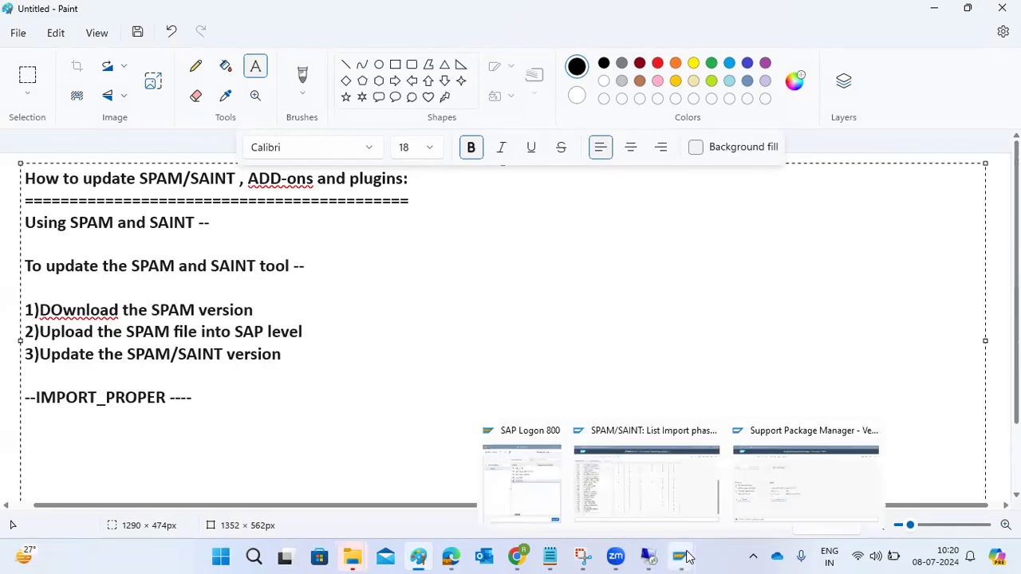
click(796, 485)
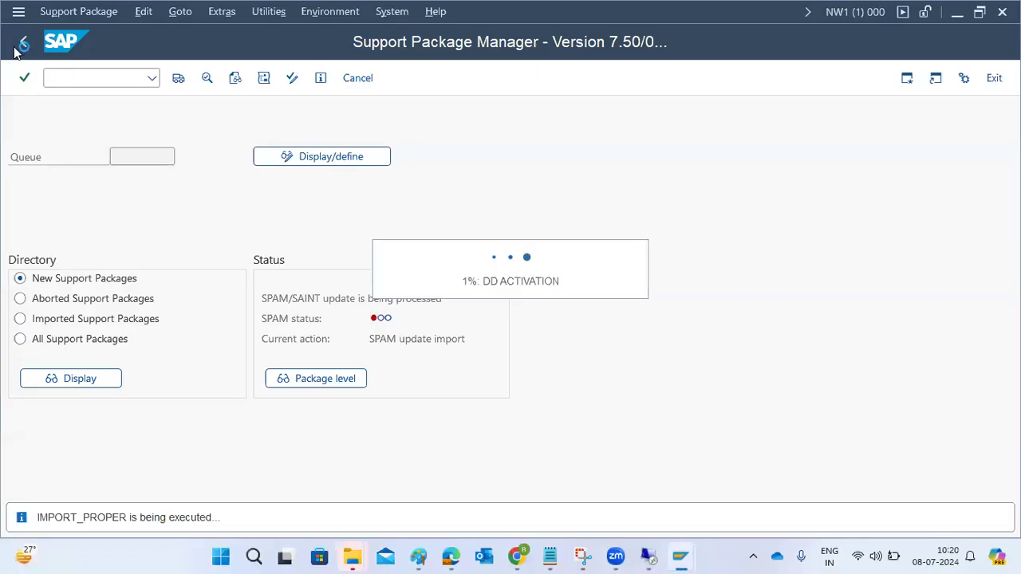
click(19, 12)
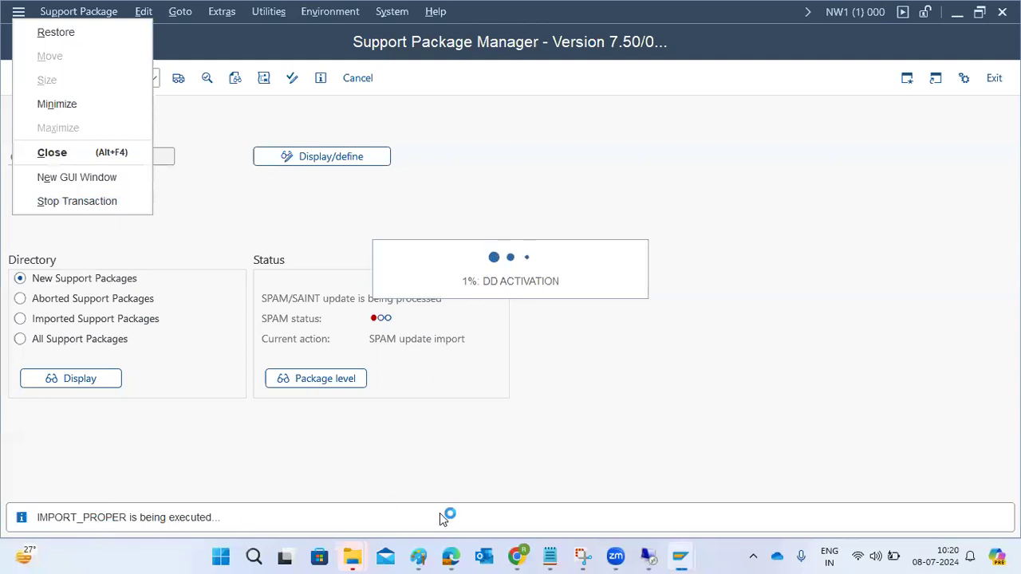
- Back in Paint, complete the IMPORT_PROPER line with "we can't roll back the changes .."
mouse_move(580, 549)
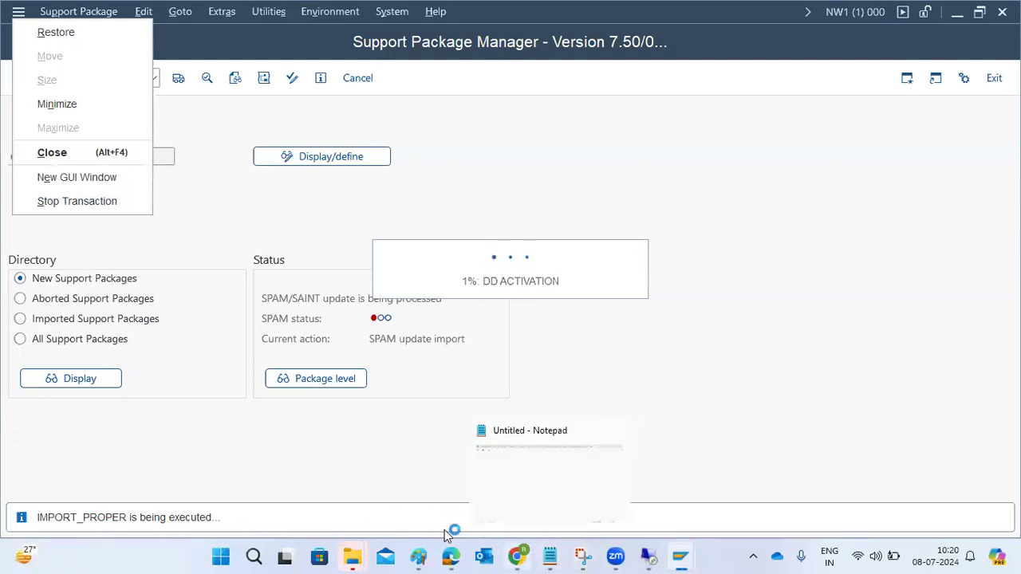
mouse_move(420, 552)
click(423, 494)
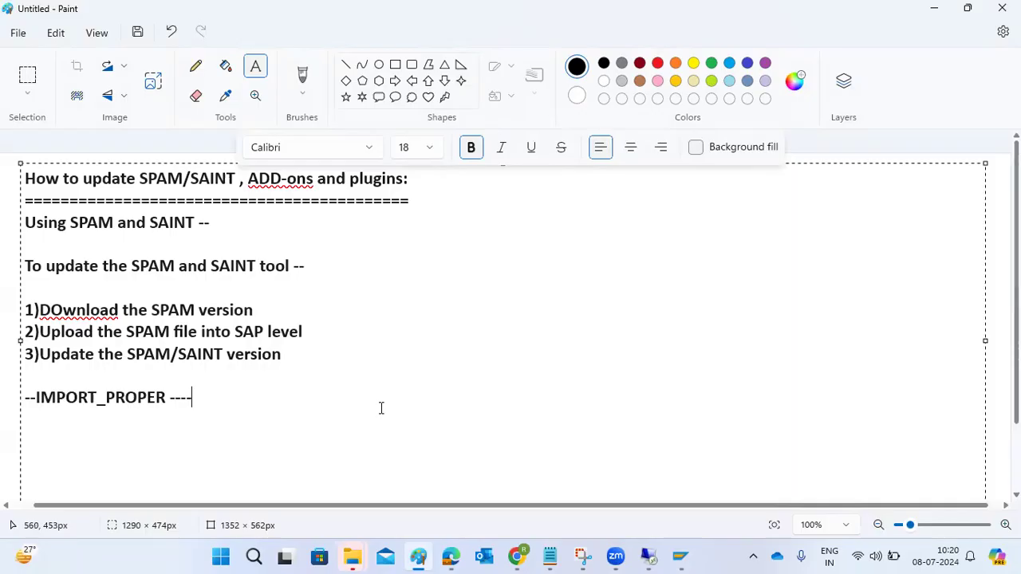
text(we can't roll back the changes ..)
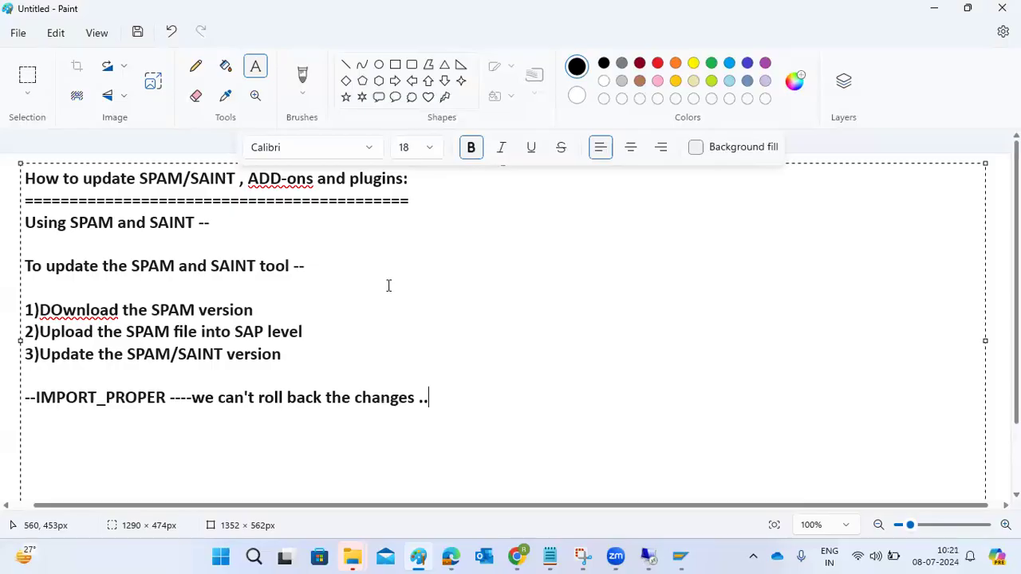
drag(40, 398, 166, 391)
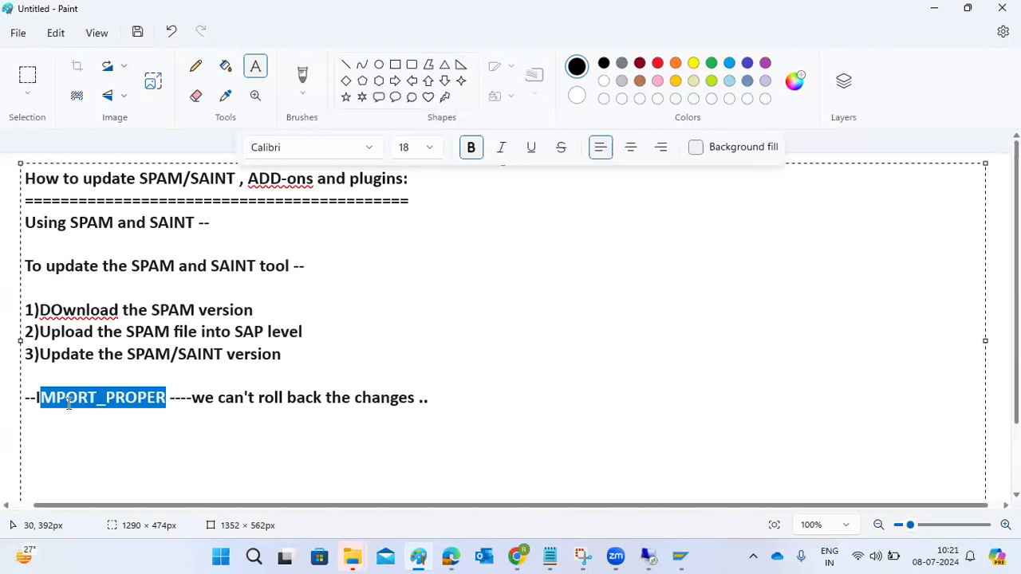
right_click(75, 307)
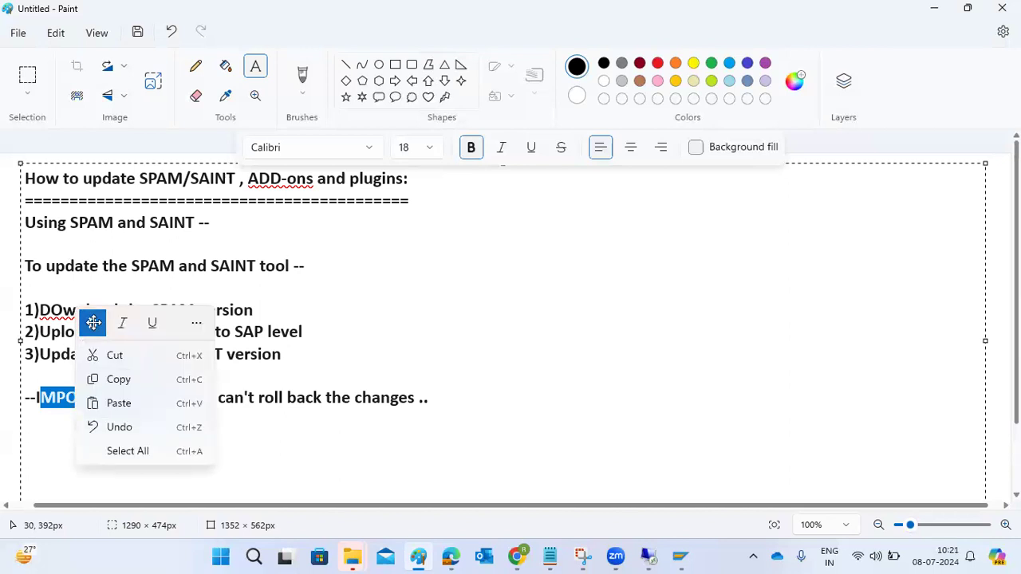
key(Escape)
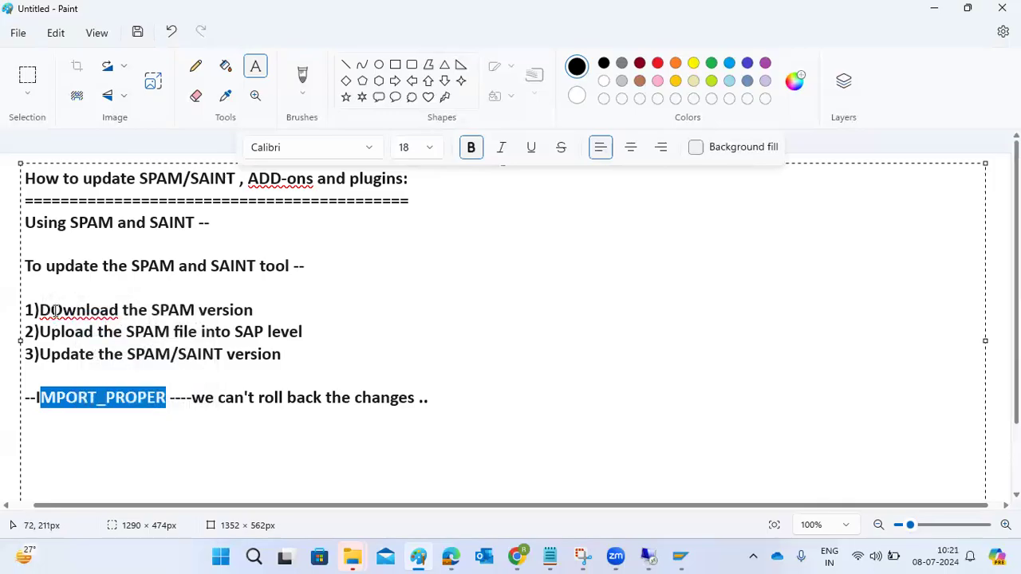
right_click(67, 303)
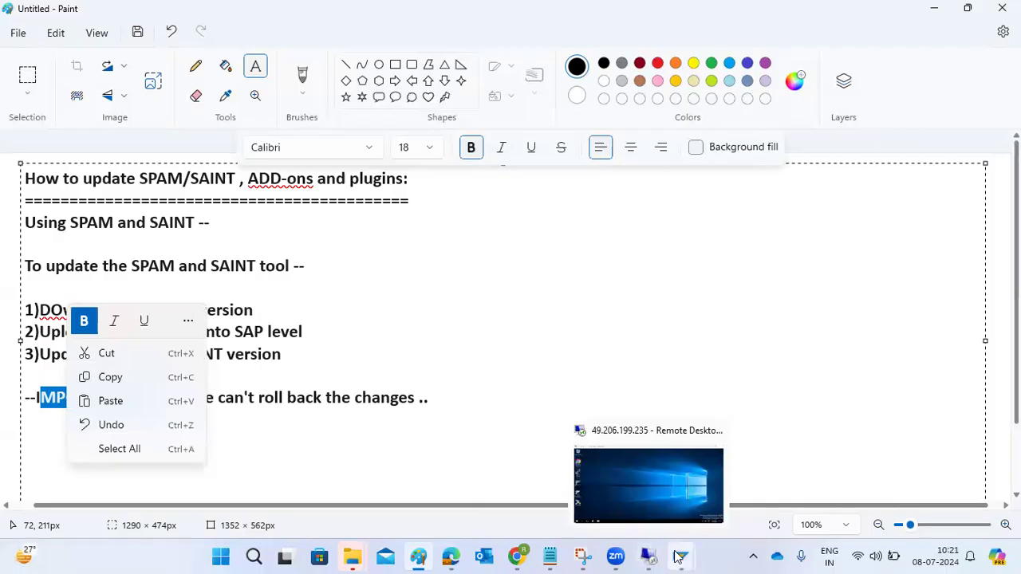
- Switch to SAP GUI to check the import's progress, and leave the import phases report to return to SAP Easy Access
mouse_move(680, 556)
click(680, 480)
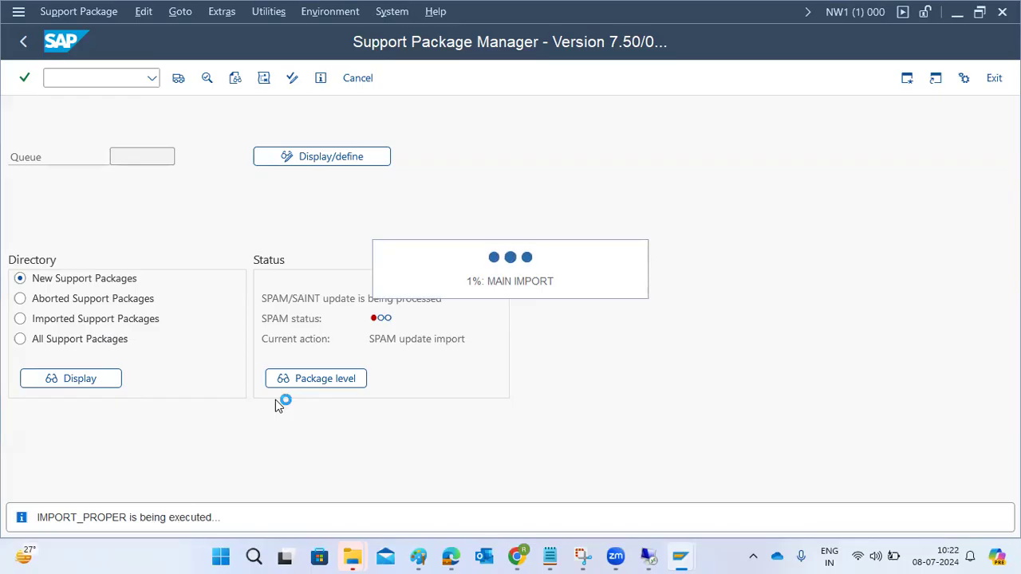
mouse_move(448, 554)
mouse_move(691, 557)
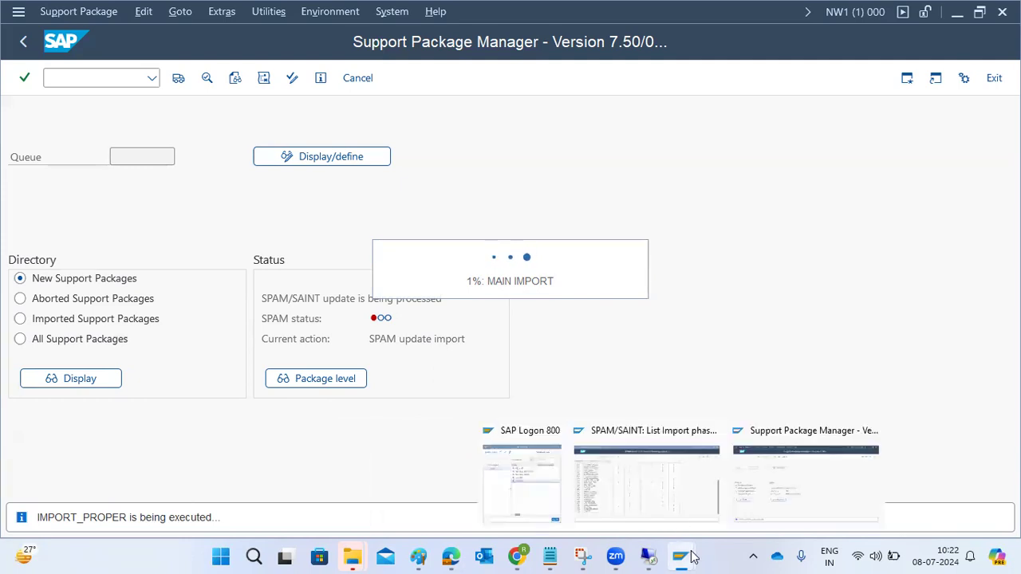
click(672, 483)
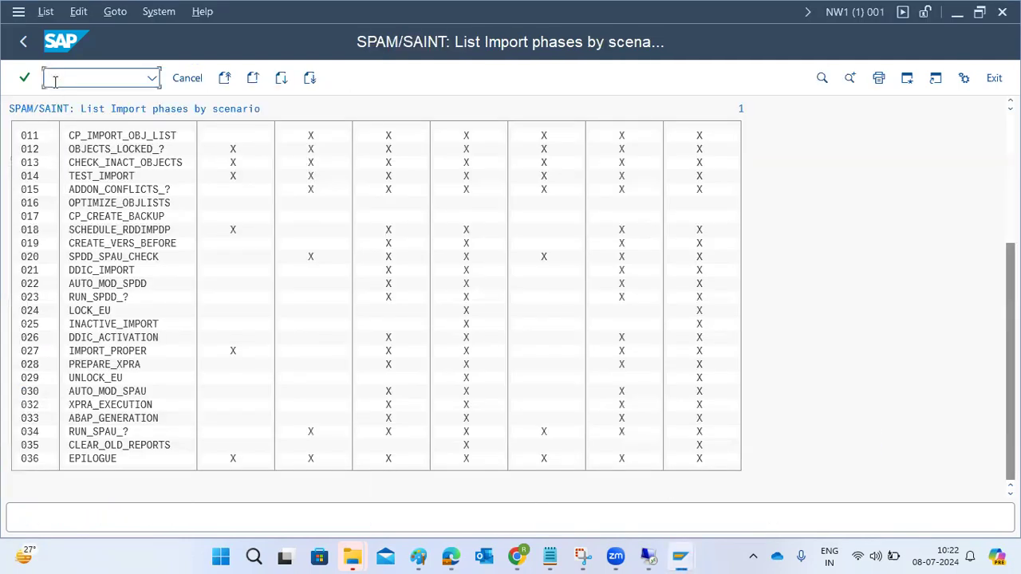
click(21, 41)
click(21, 42)
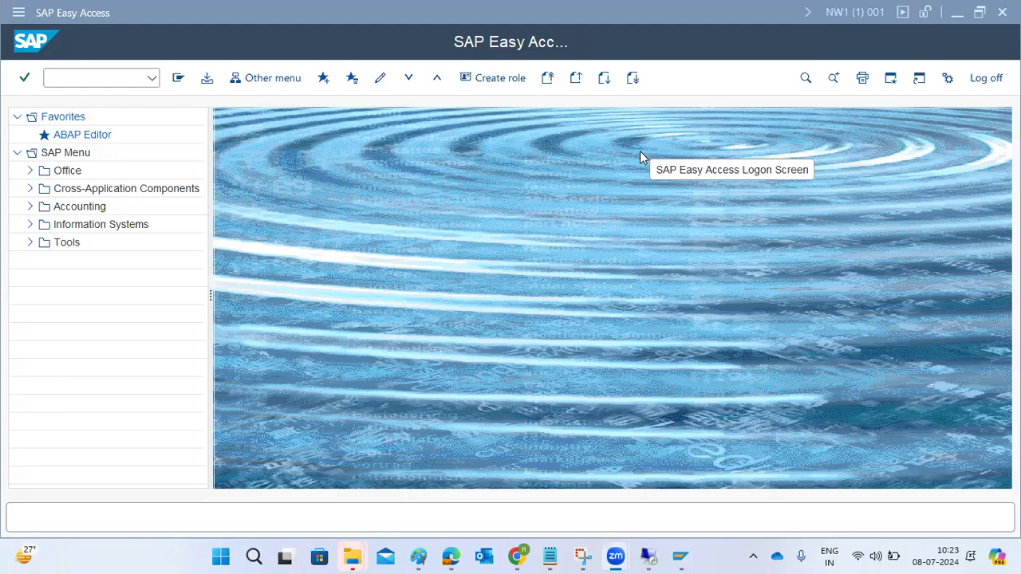
mouse_move(677, 557)
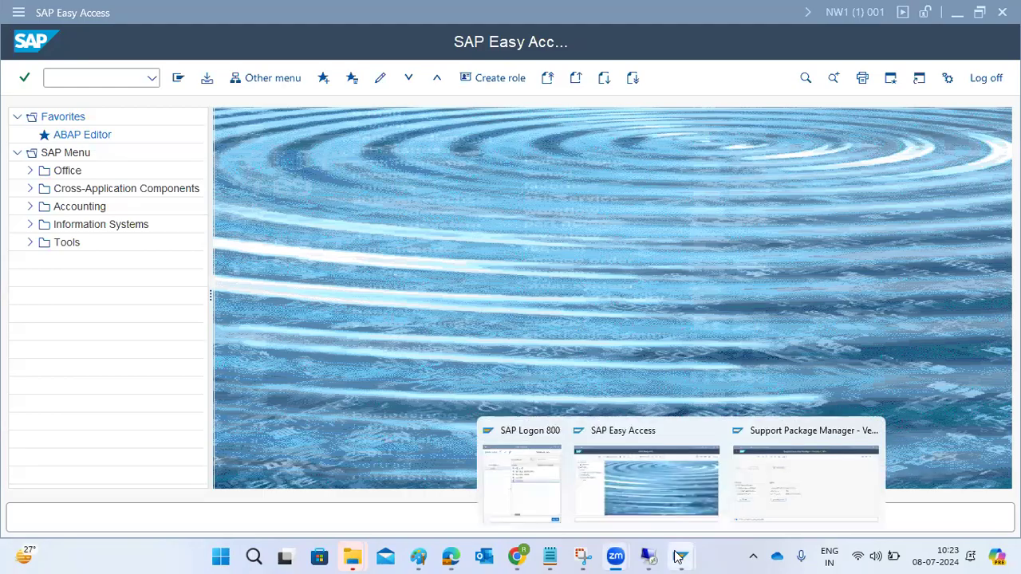
- Check the import in the Support Package Manager window, and review the Software Update Manager conversion scenario and open repairs in Chrome
click(780, 483)
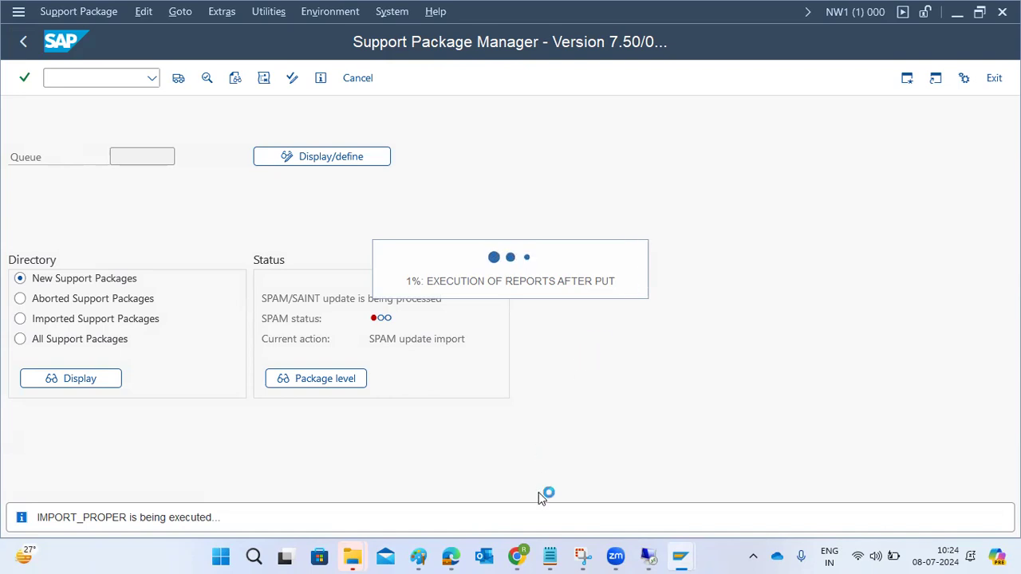
click(518, 556)
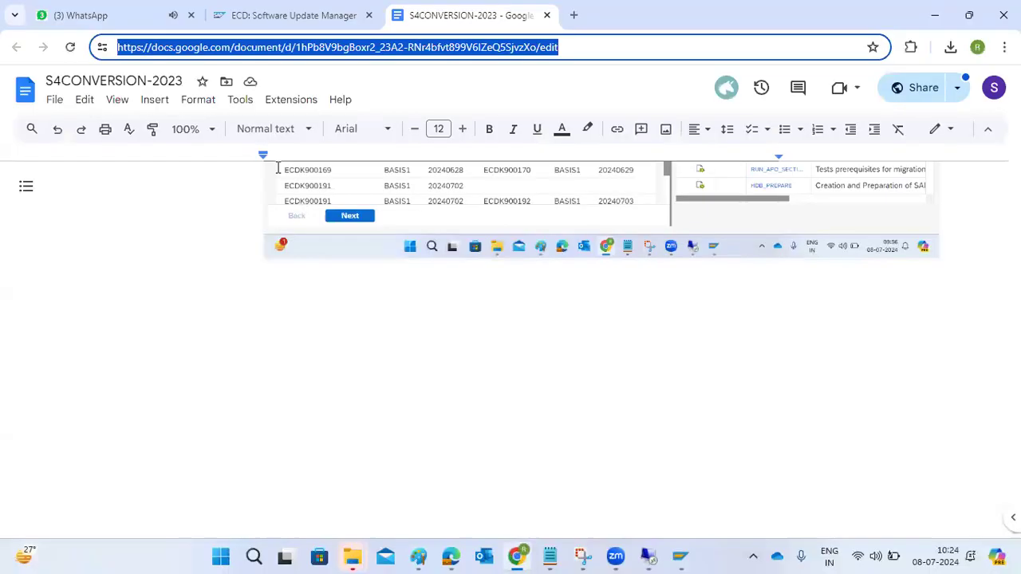
click(263, 15)
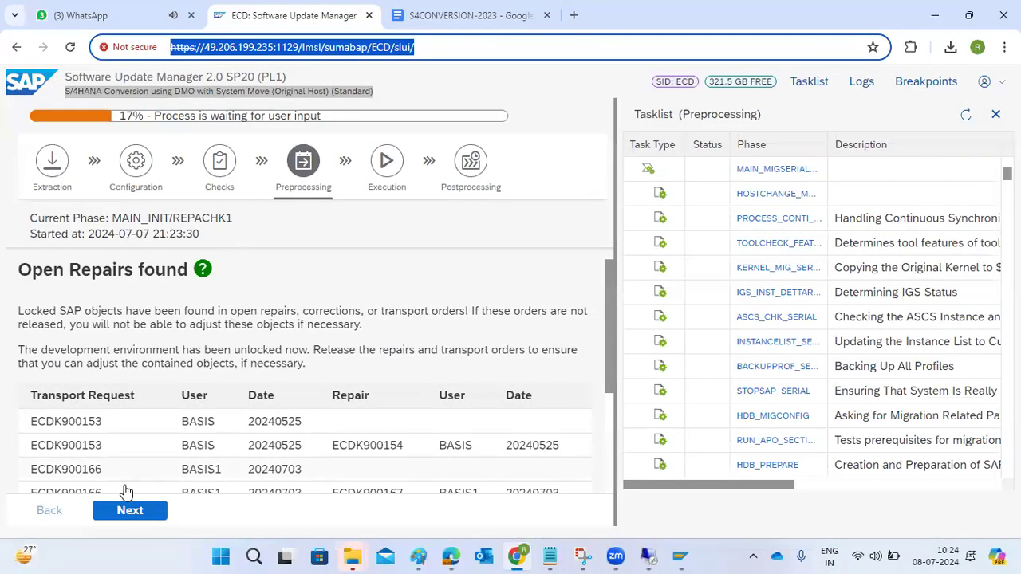
scroll(240, 343, down, 3)
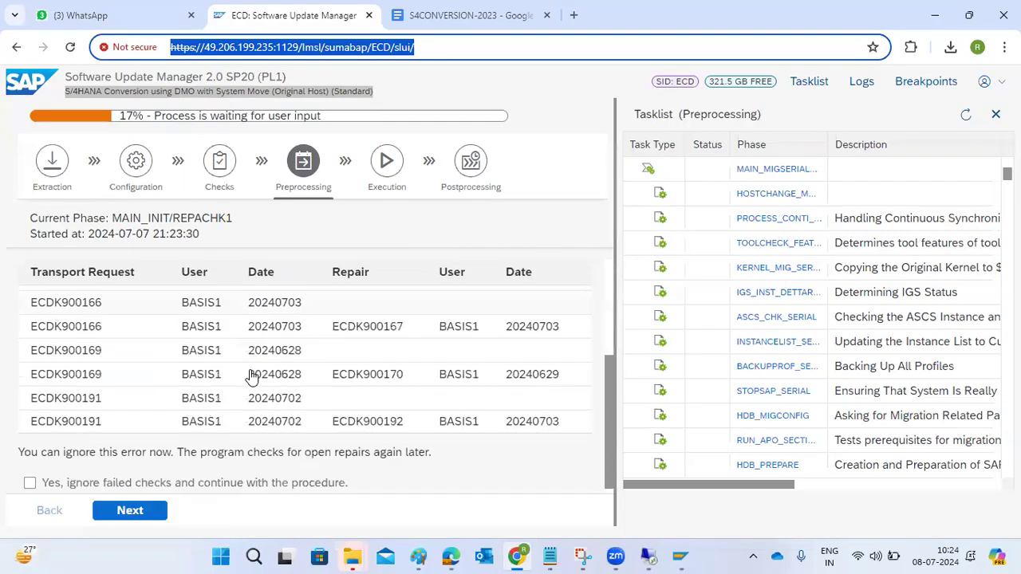
scroll(252, 389, up, 5)
click(119, 92)
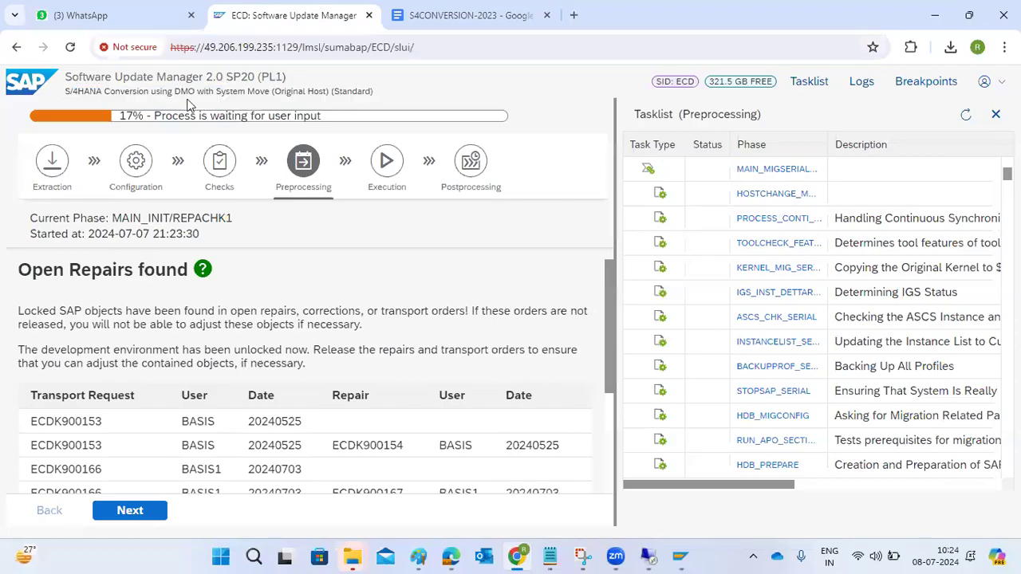
drag(265, 87, 306, 91)
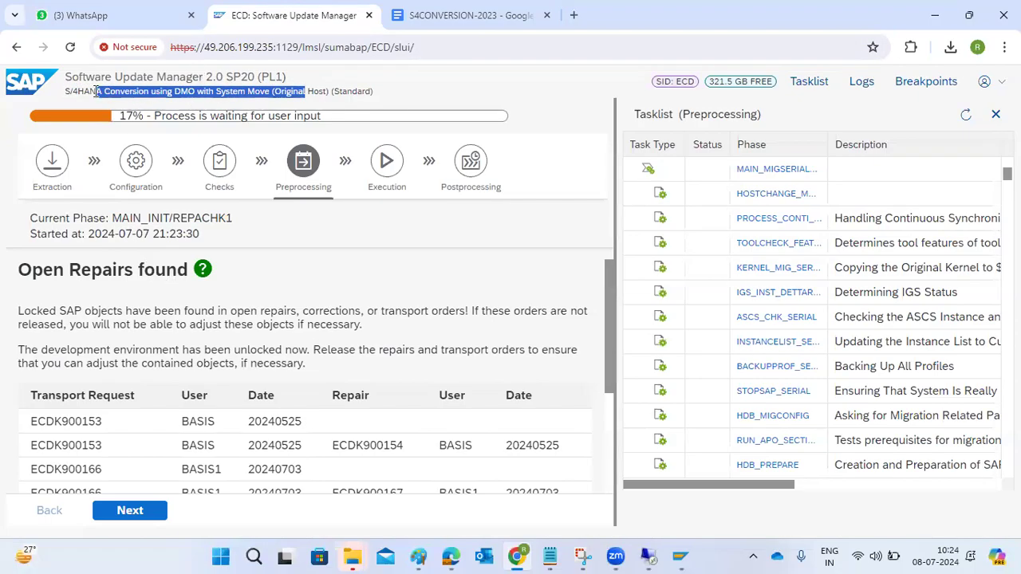
drag(136, 91, 211, 94)
scroll(205, 382, down, 3)
scroll(221, 394, up, 3)
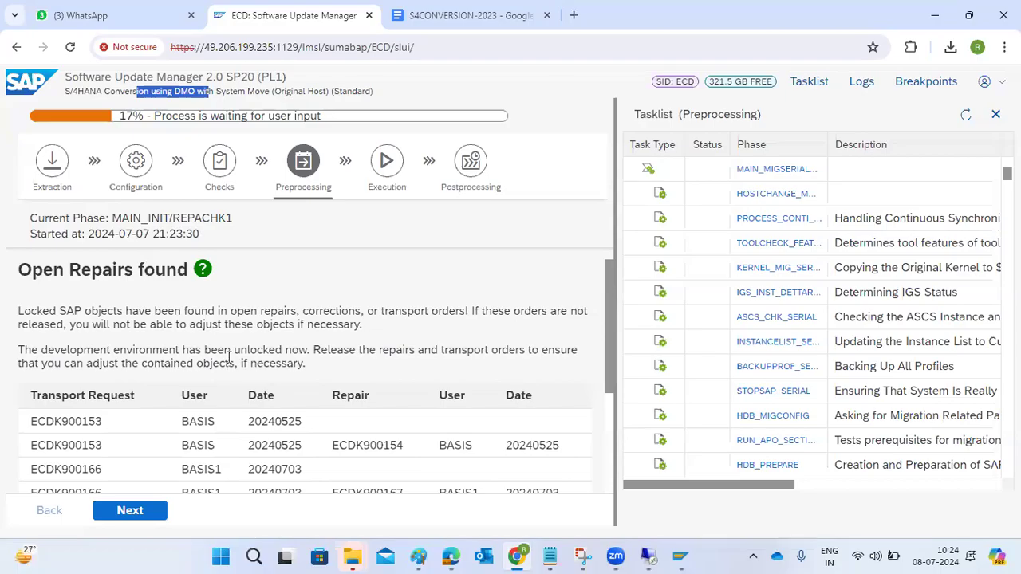
click(417, 24)
click(934, 13)
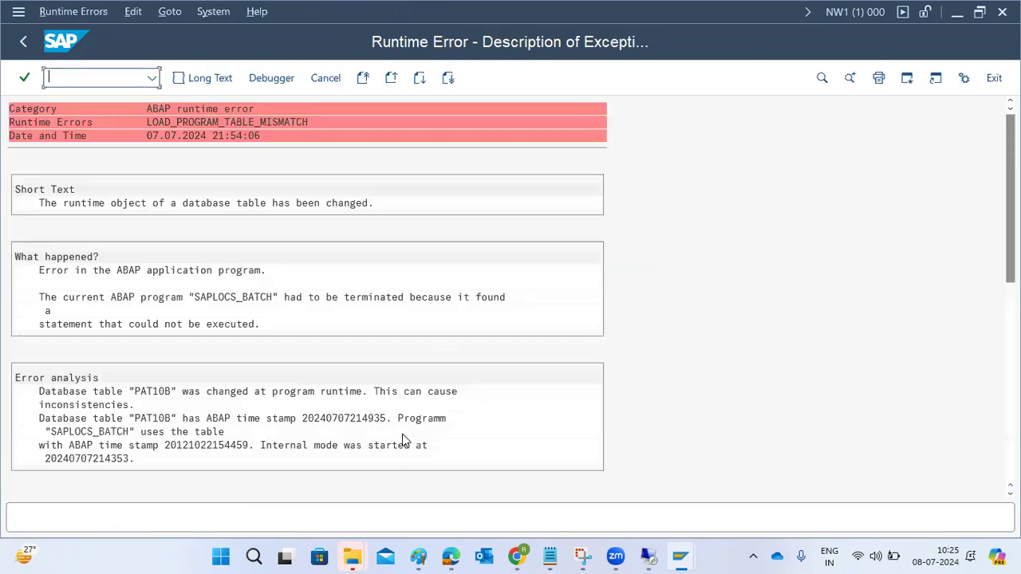
- Leave the runtime error screen and reopen the Support Package Manager with transaction spam to continue the SPAM/SAINT update import
click(23, 42)
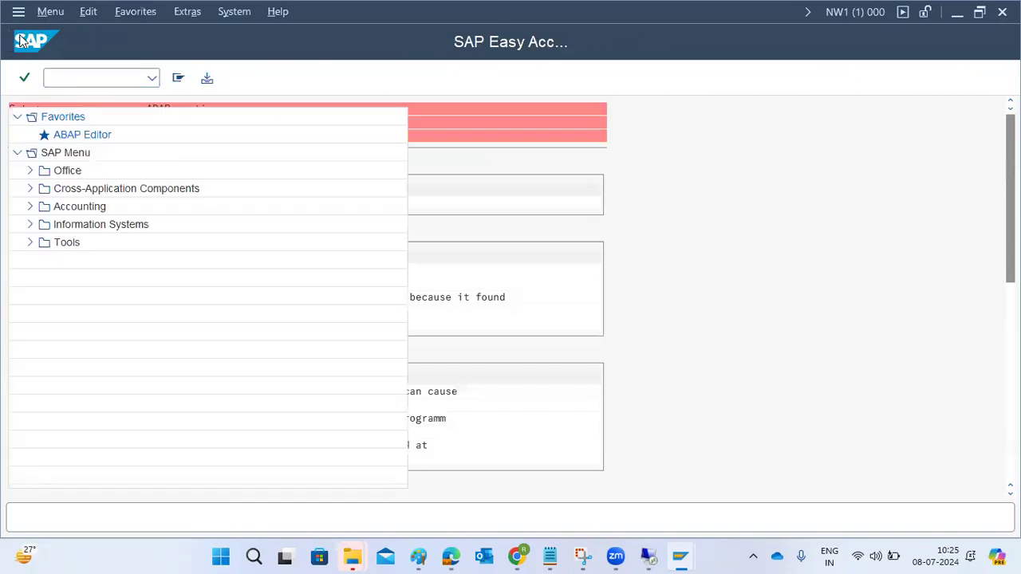
click(66, 76)
text(spam)
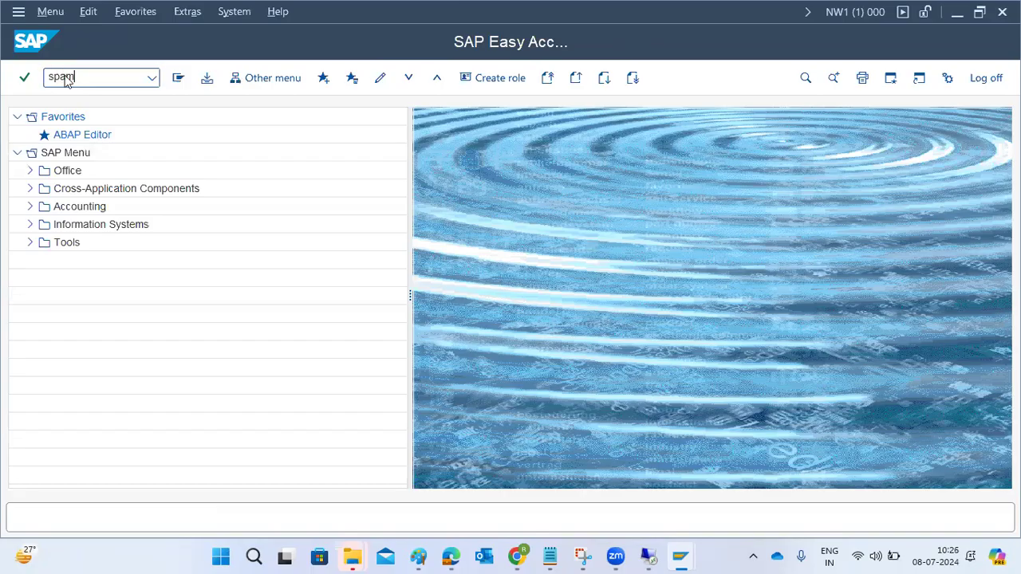
key(Return)
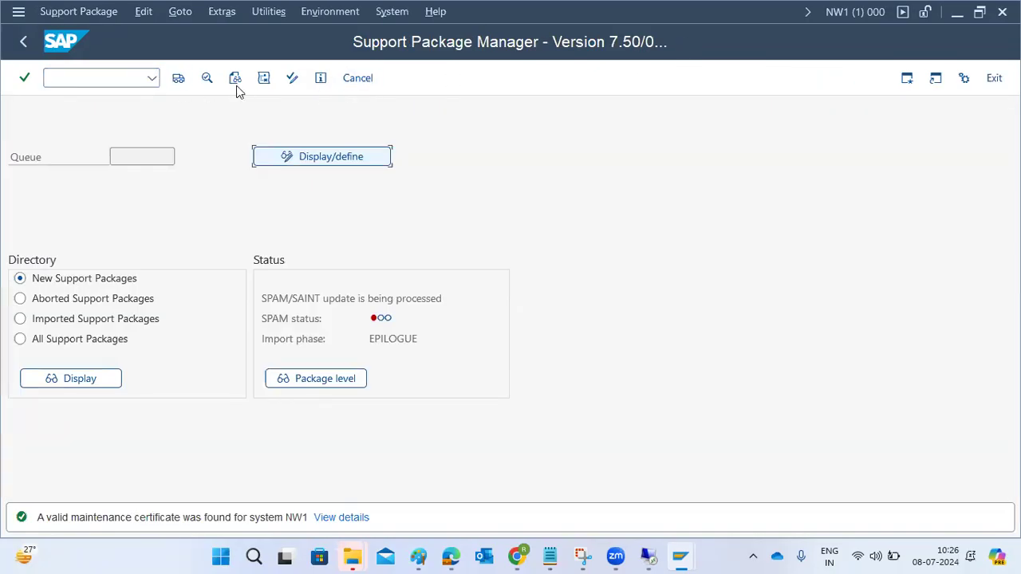
click(178, 78)
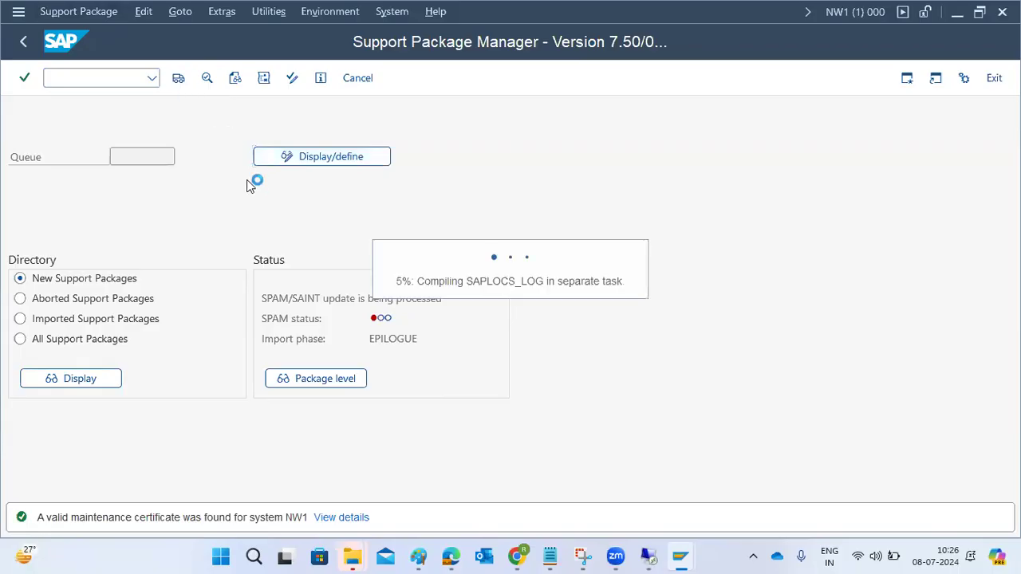
click(427, 339)
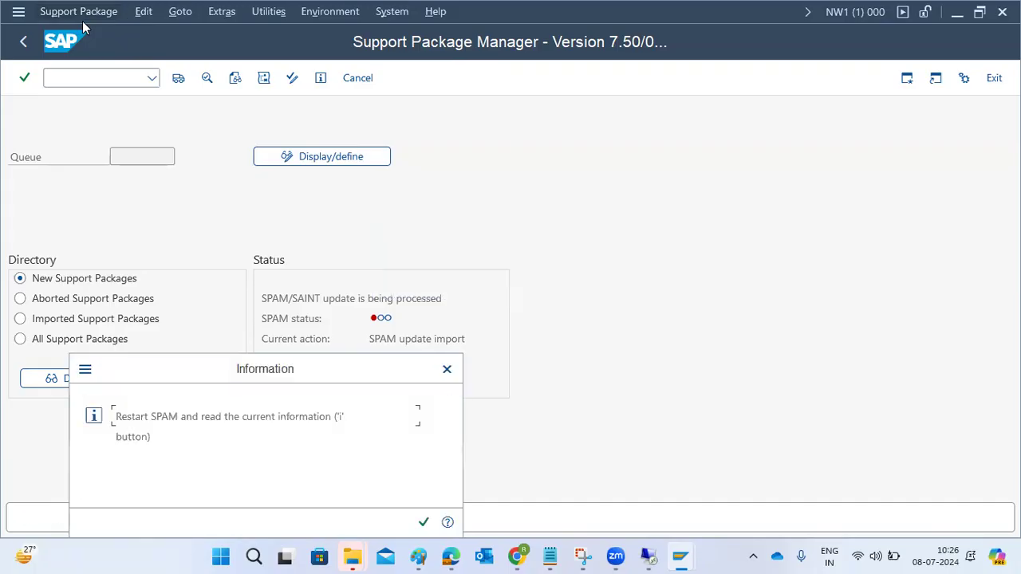
- Acknowledge the information to restart SPAM, and start transaction spam again from SAP Easy Access
drag(158, 414, 201, 415)
click(424, 522)
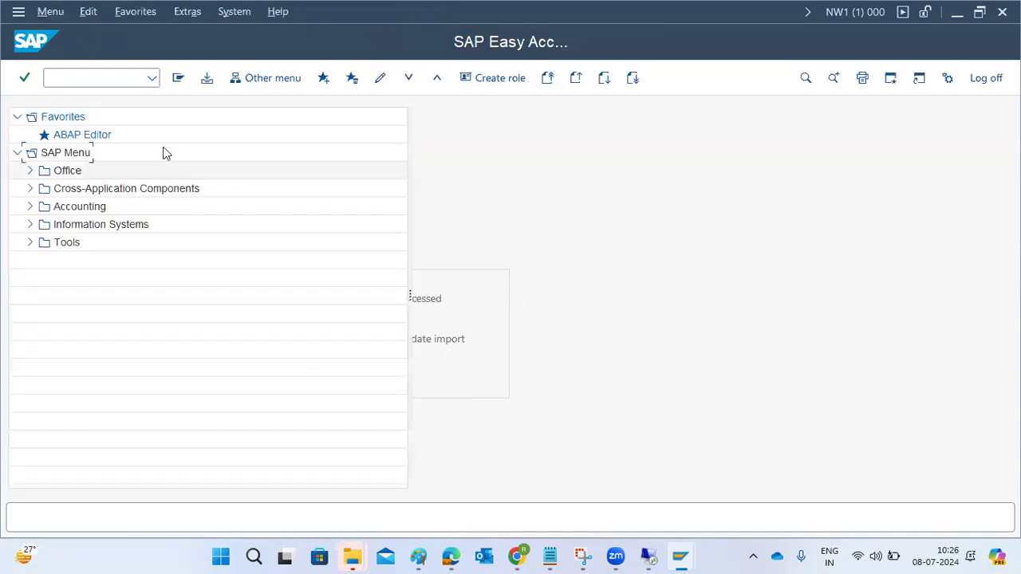
text(spam)
key(Return)
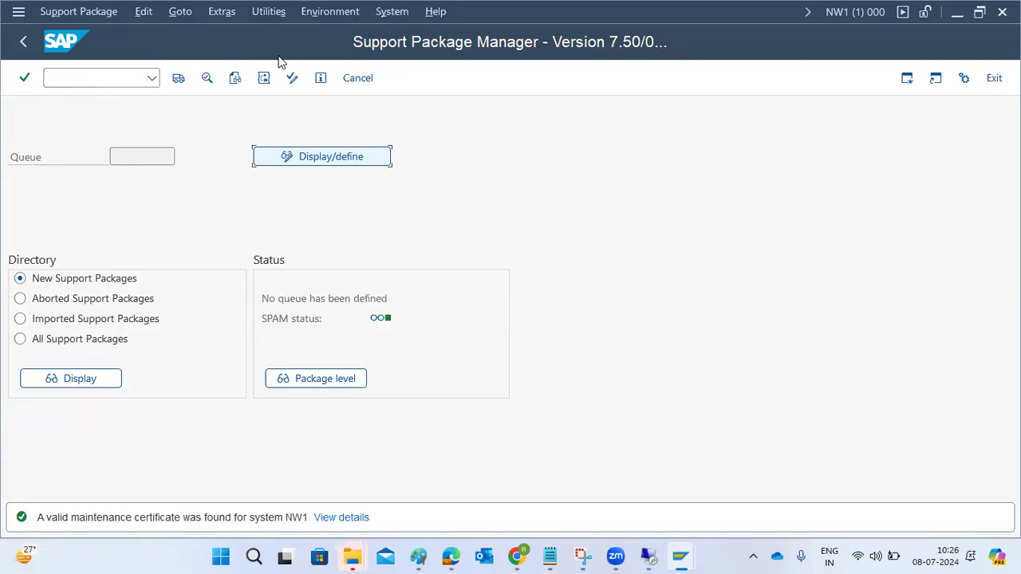
- View the extra and support package functions, including Import SPAM/SAINT Update, and display the directory of new support packages
click(209, 29)
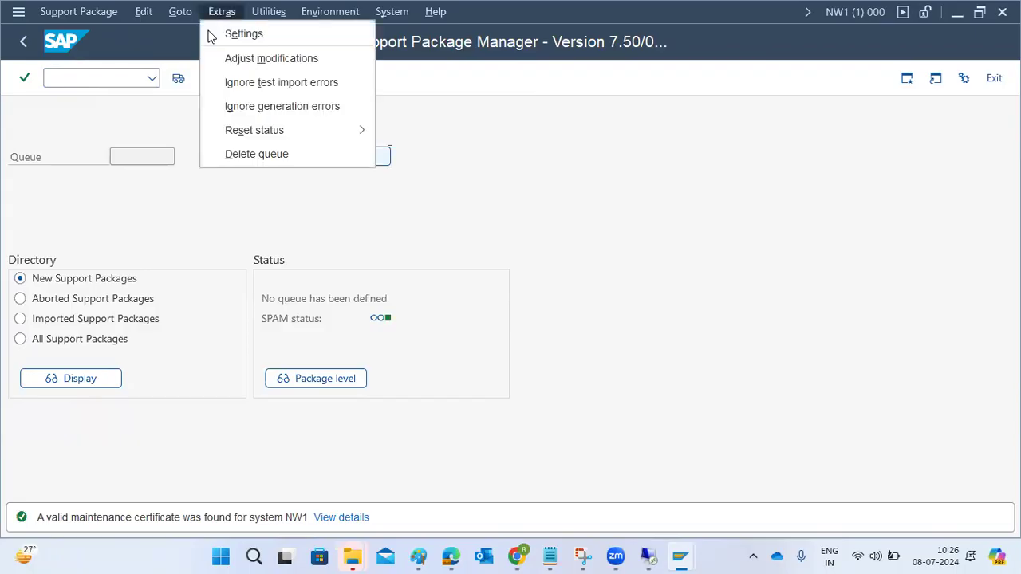
click(682, 204)
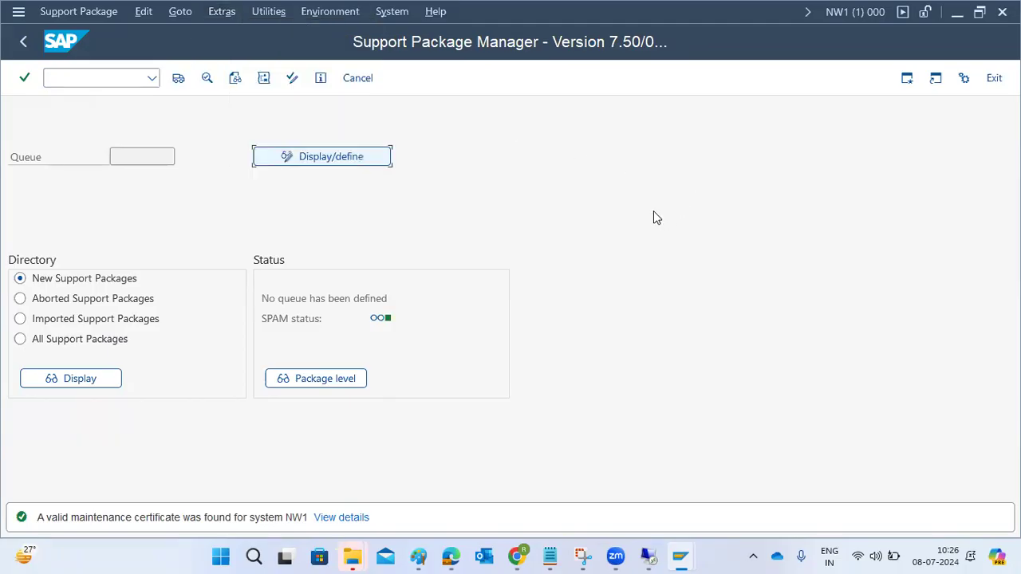
click(78, 12)
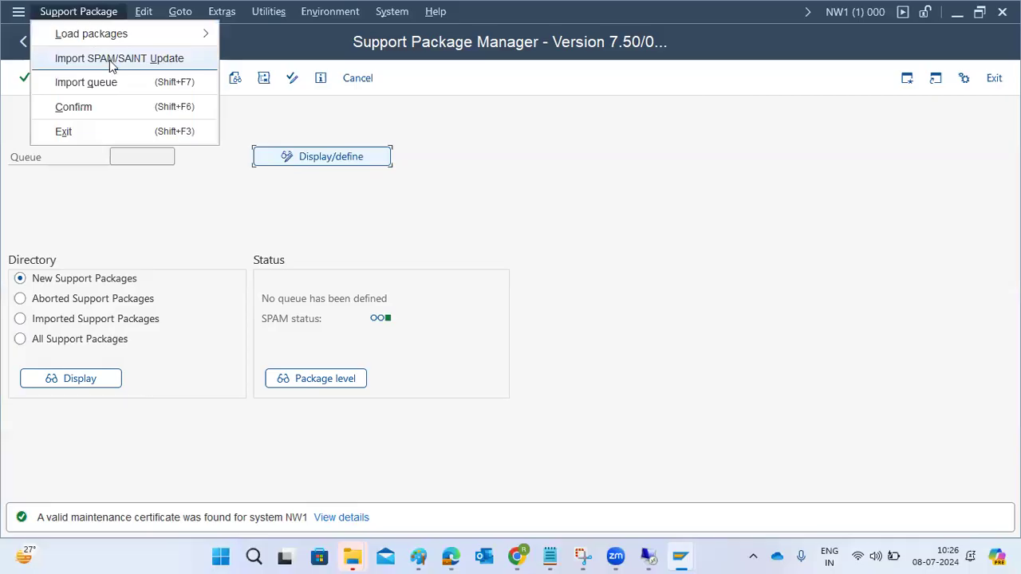
click(222, 246)
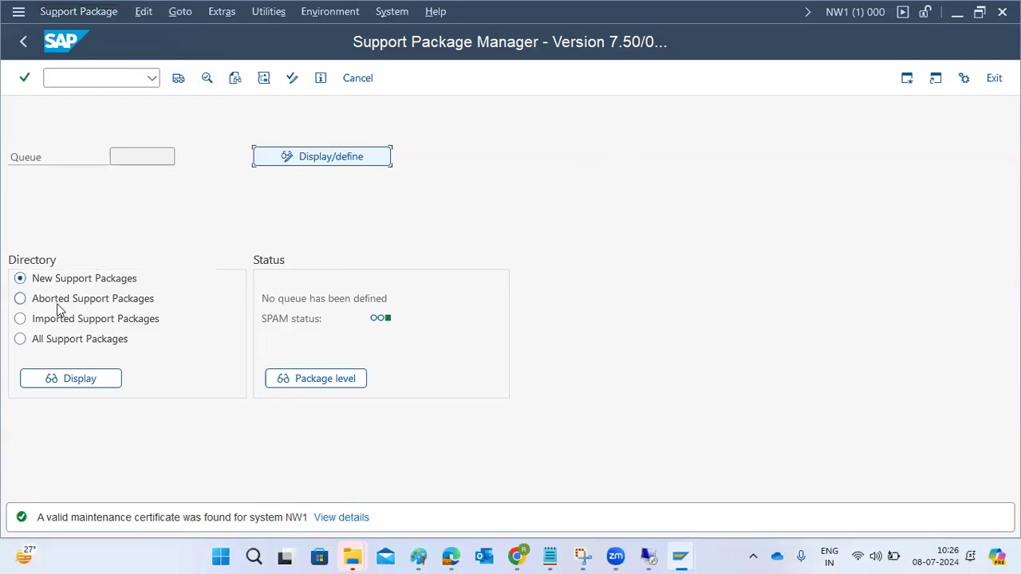
click(64, 378)
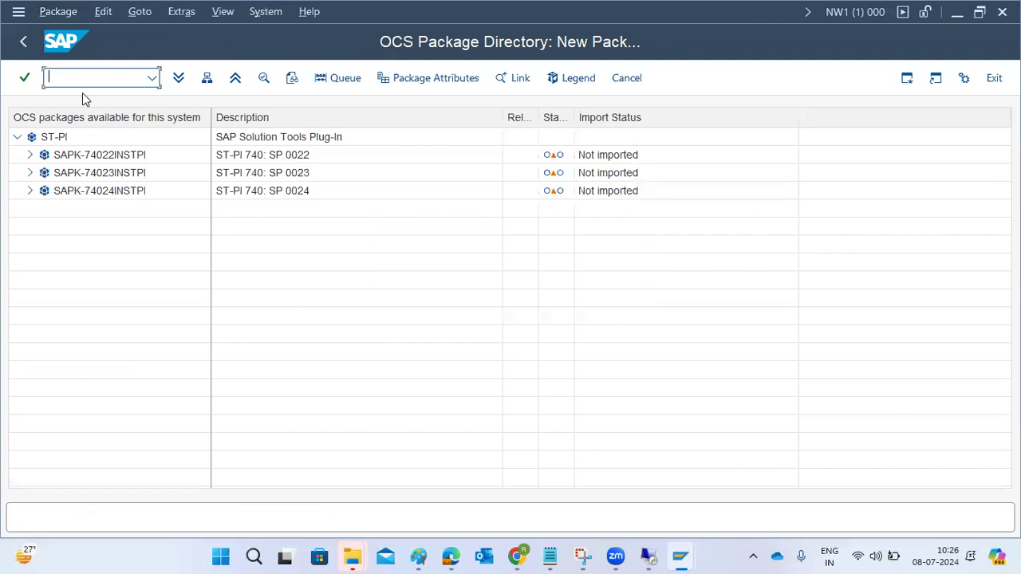
click(25, 43)
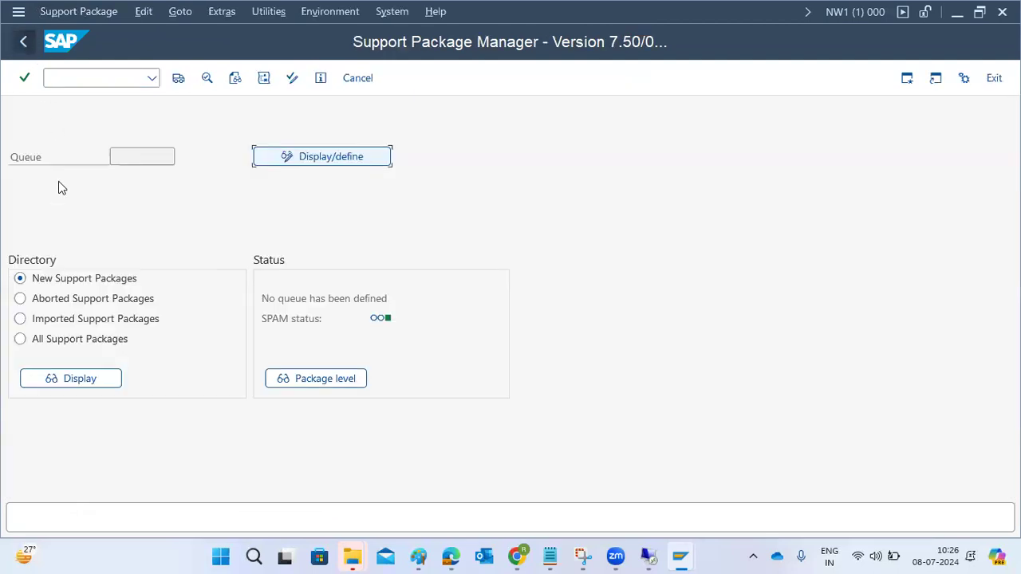
- Display the imported support packages and compare the SPAM/SAINT updates SAPKD75058 and SAPKD75086 with their import dates
click(58, 320)
click(70, 380)
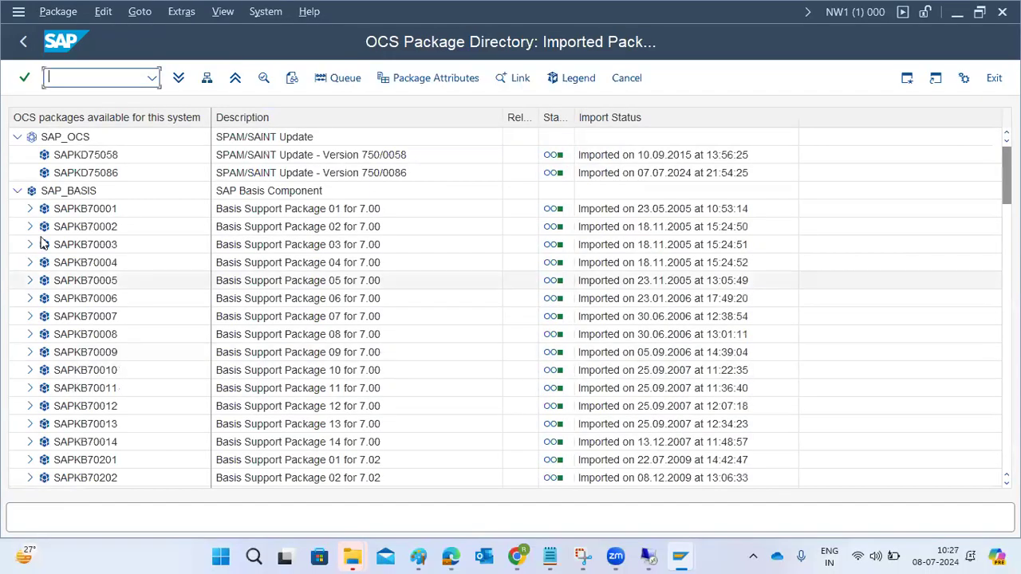
click(387, 159)
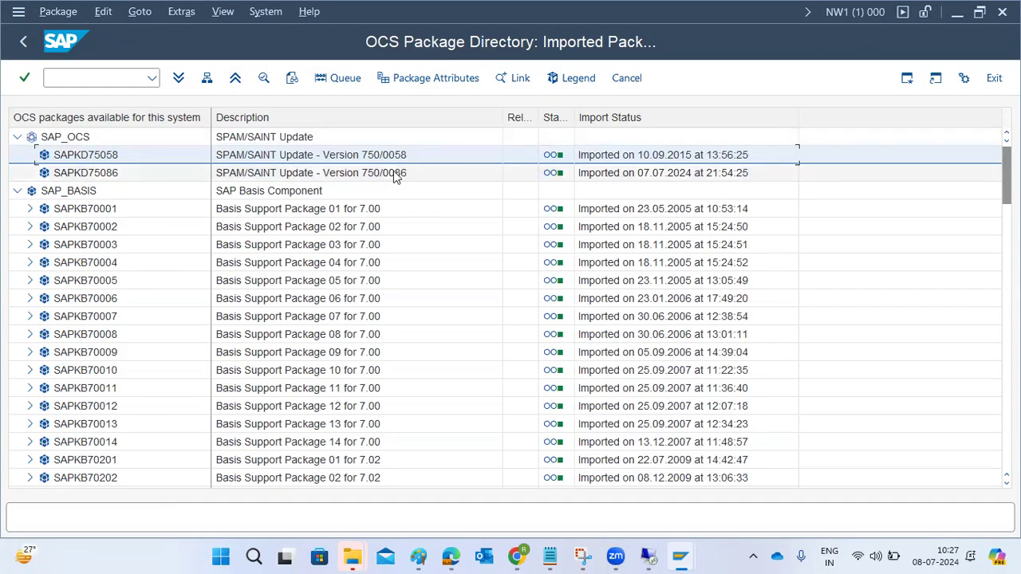
click(643, 175)
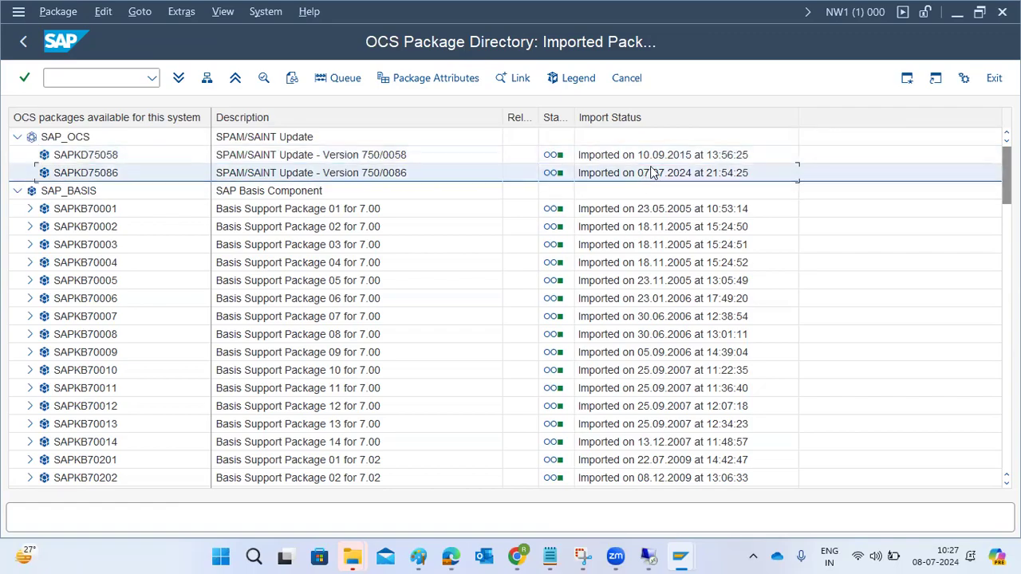
click(649, 156)
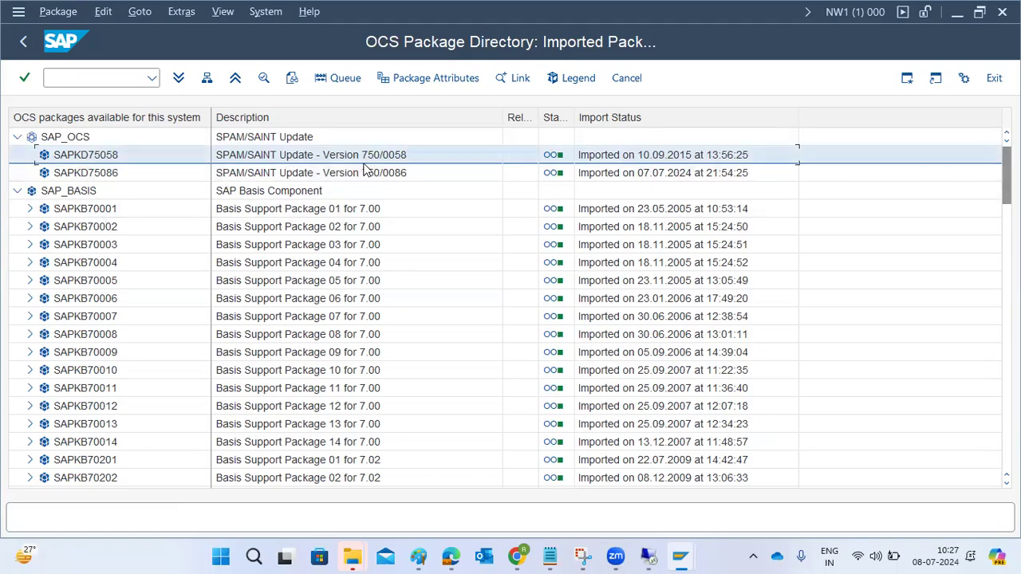
click(25, 44)
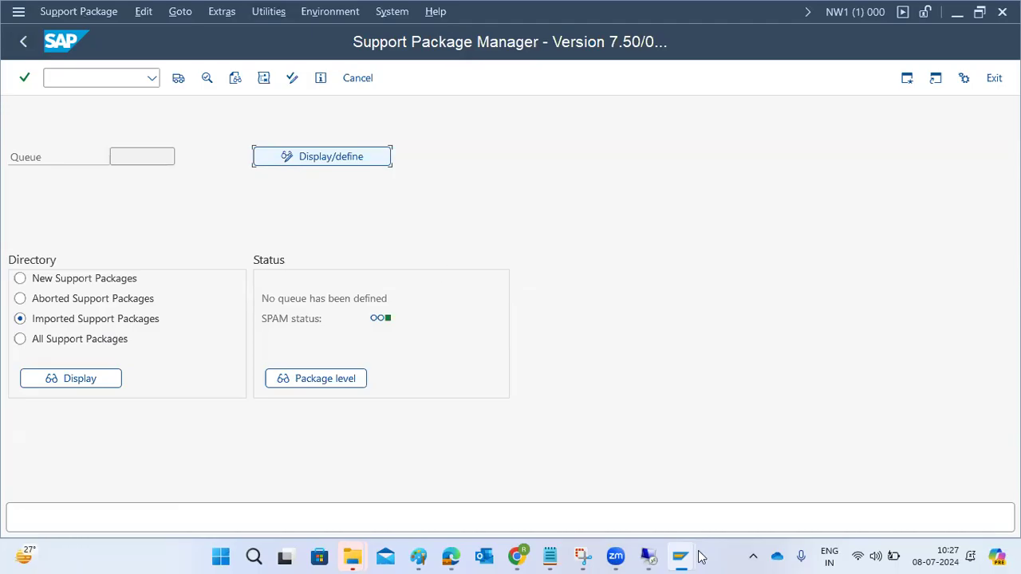
- Switch to the client 001 session and try to view the installed software components from the system status
mouse_move(681, 549)
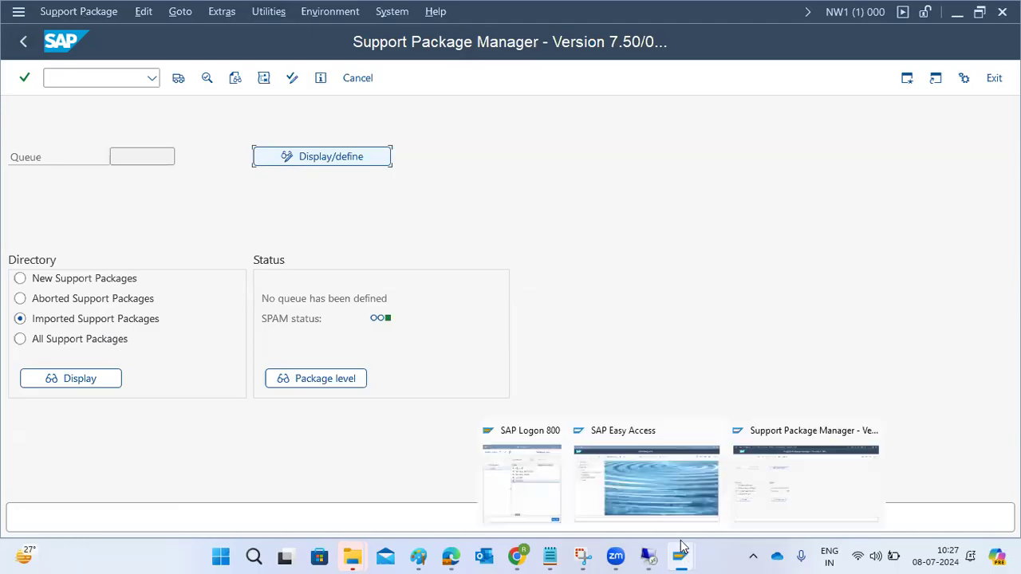
click(685, 494)
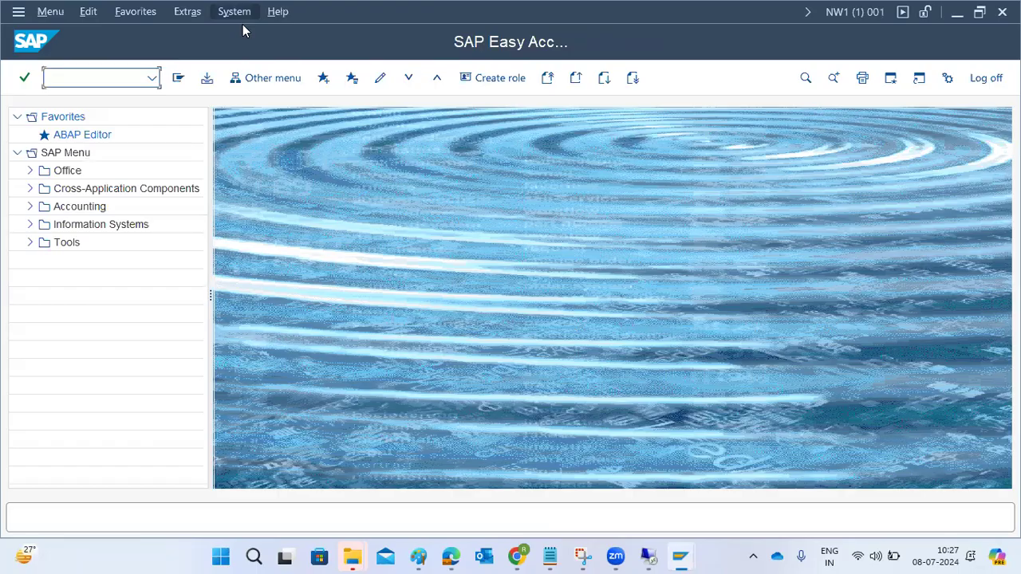
click(239, 14)
click(260, 295)
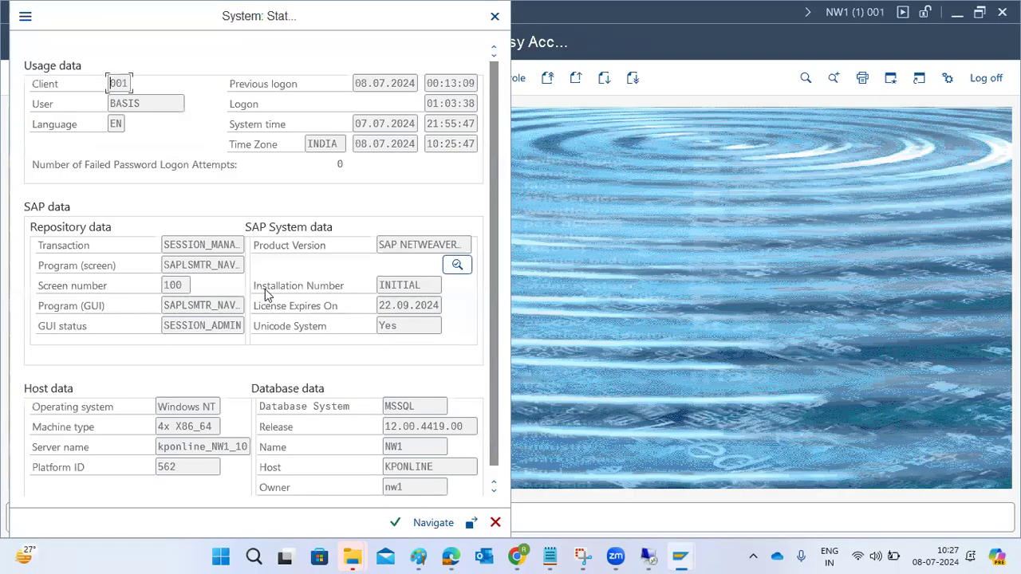
click(456, 267)
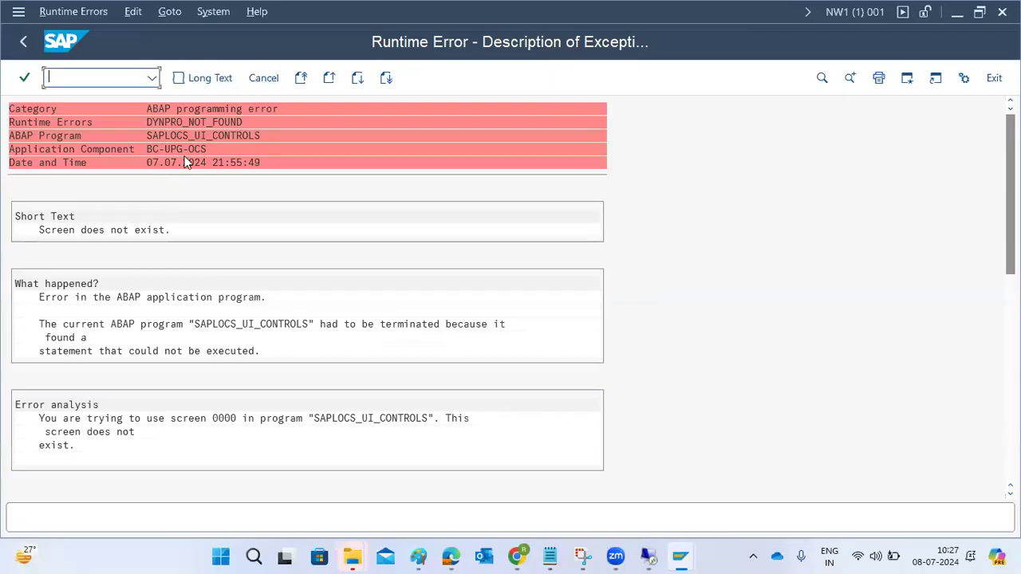
click(22, 44)
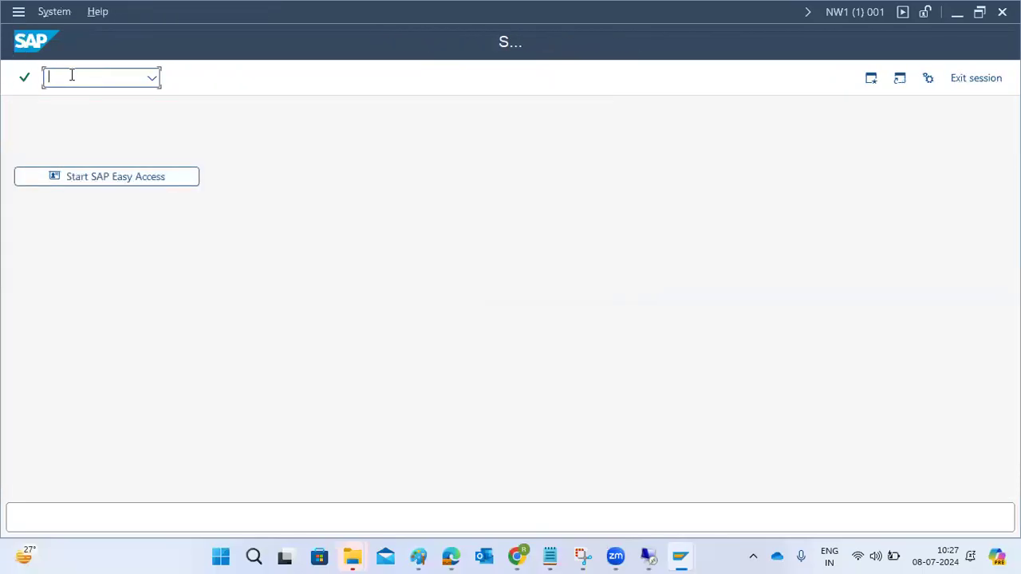
- Go to transaction SM51 and display the installed software component versions from the system status
text(/nsm5)
key(Return)
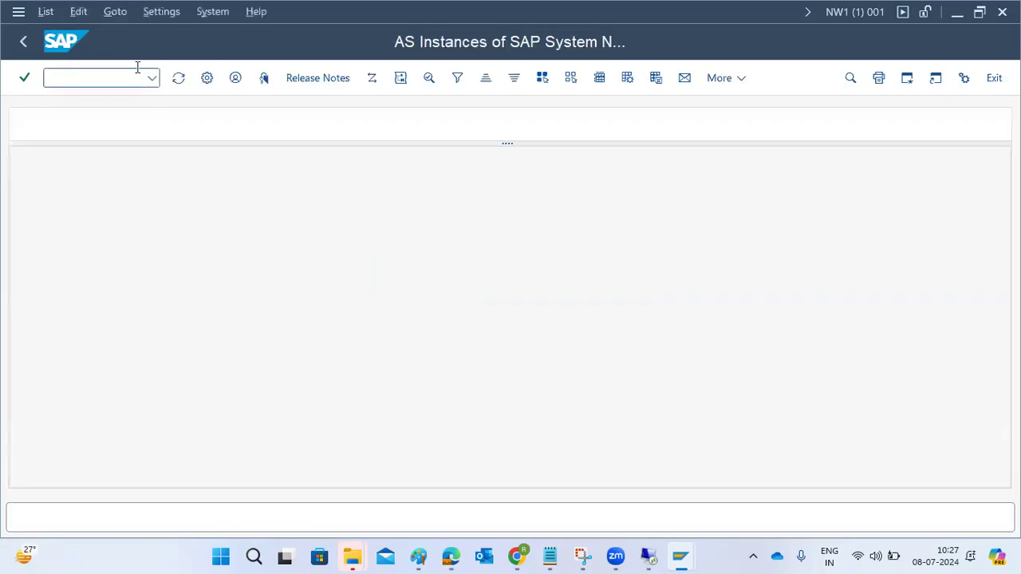
click(212, 11)
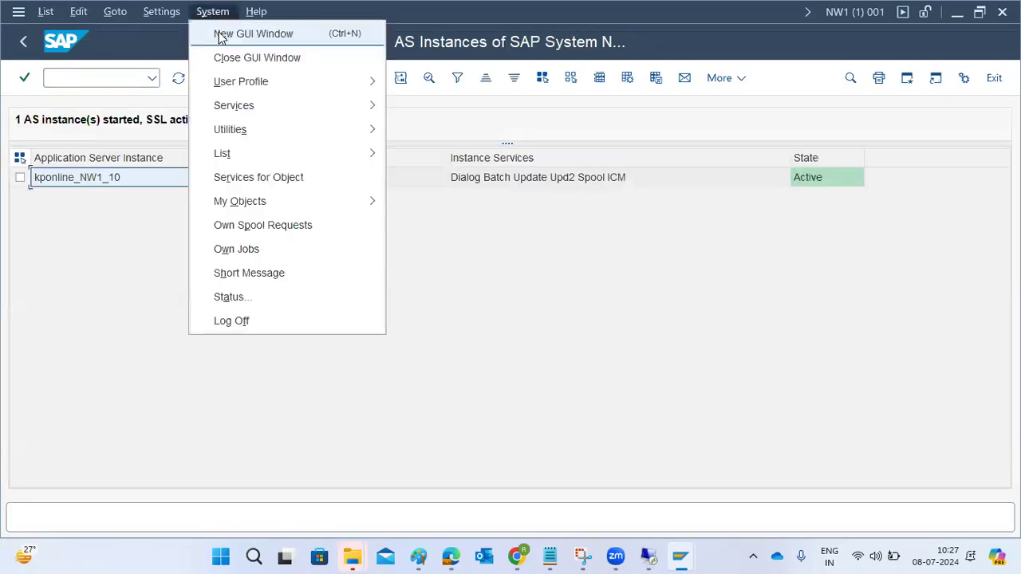
click(222, 306)
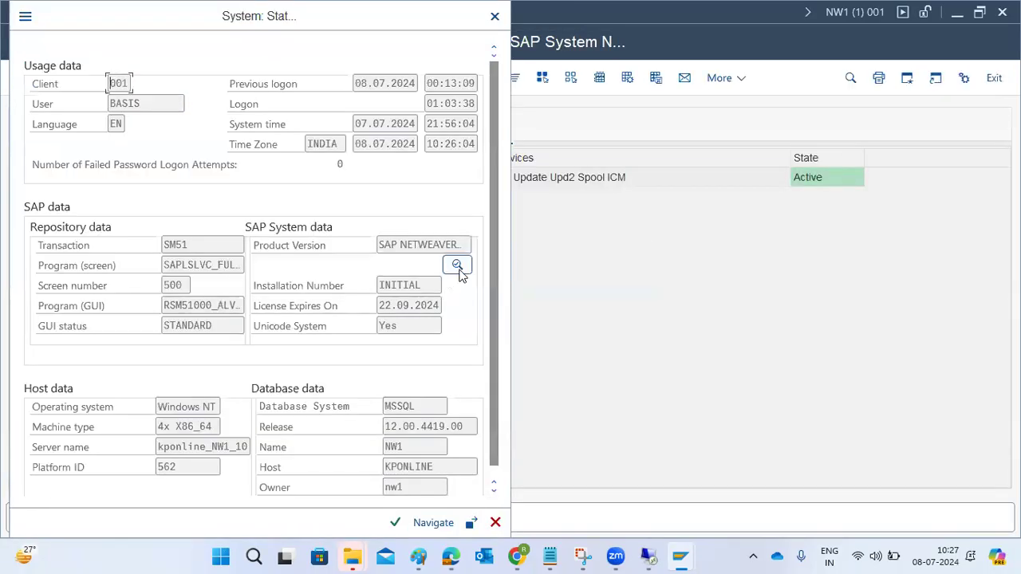
click(457, 267)
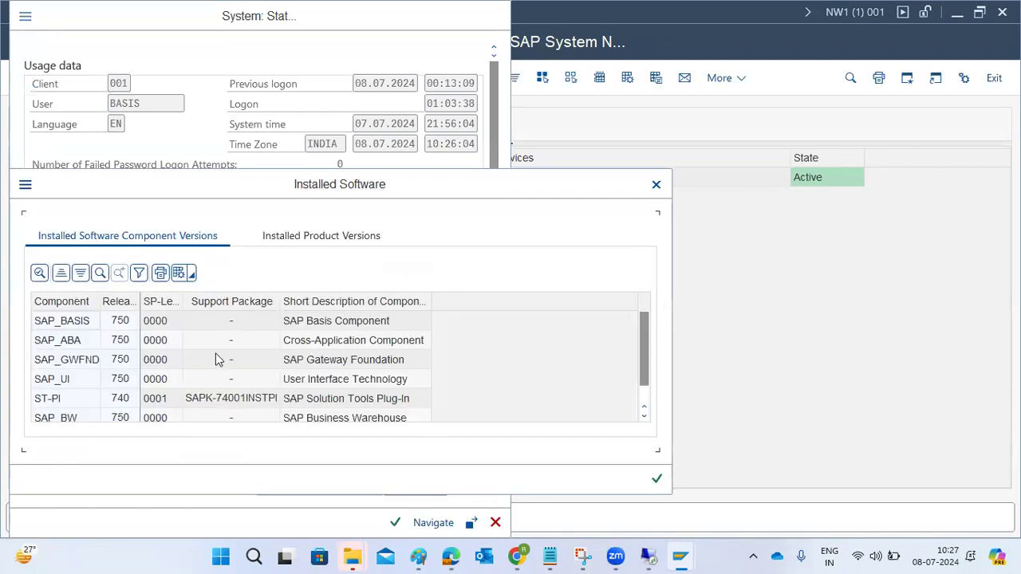
- Check the ST-PI entry among the installed software components, then close the system status and leave transaction SM51
click(53, 406)
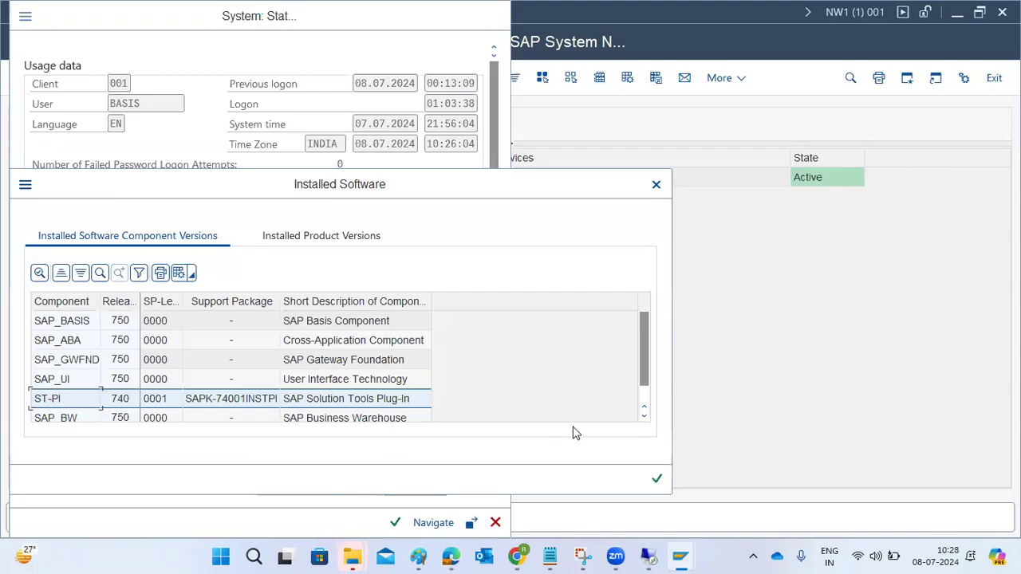
click(656, 481)
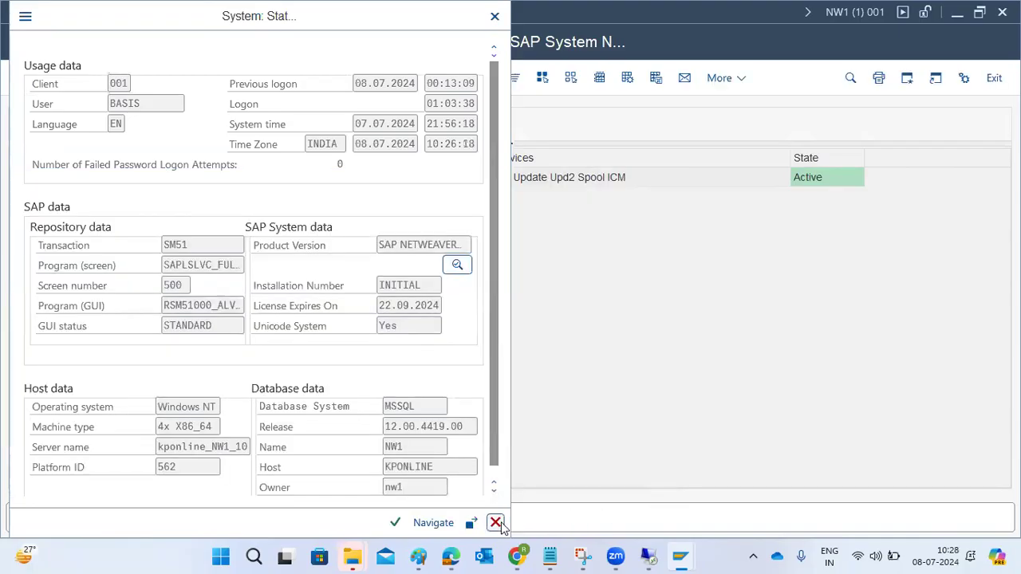
click(495, 522)
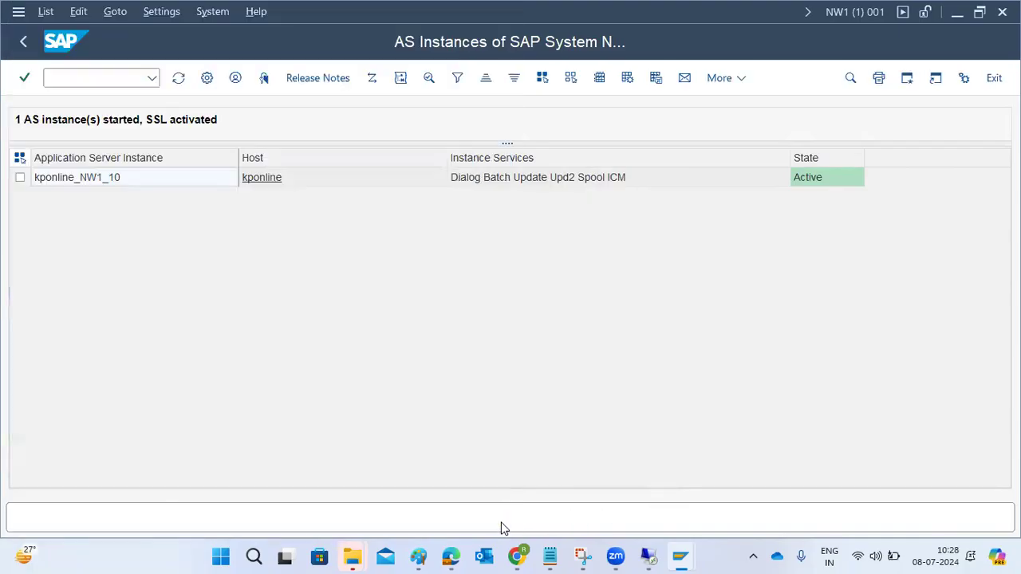
click(23, 42)
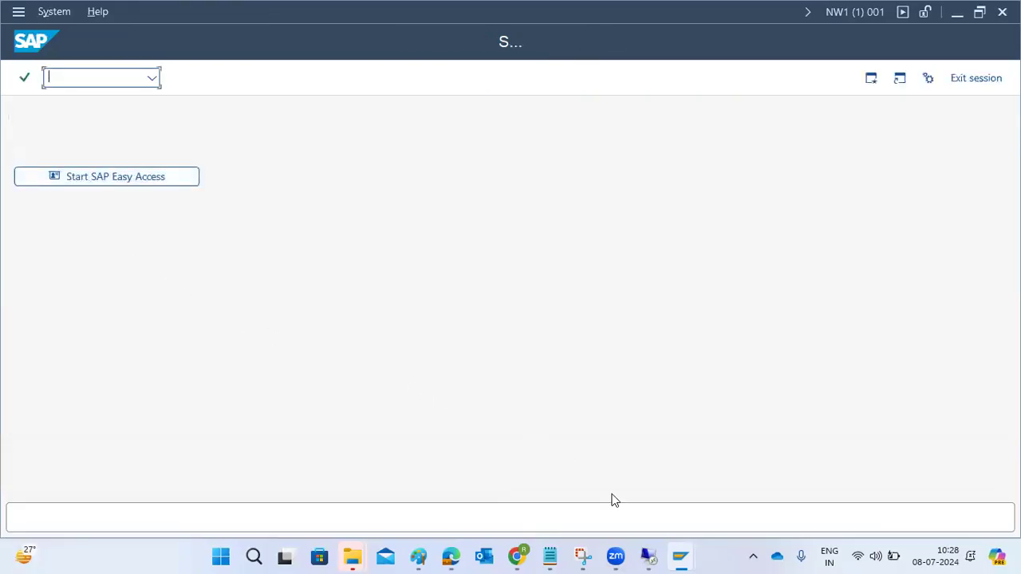
- Switch to the client 000 Support Package Manager session, select the New Support Packages directory and view the options for loading packages
mouse_move(675, 550)
click(770, 474)
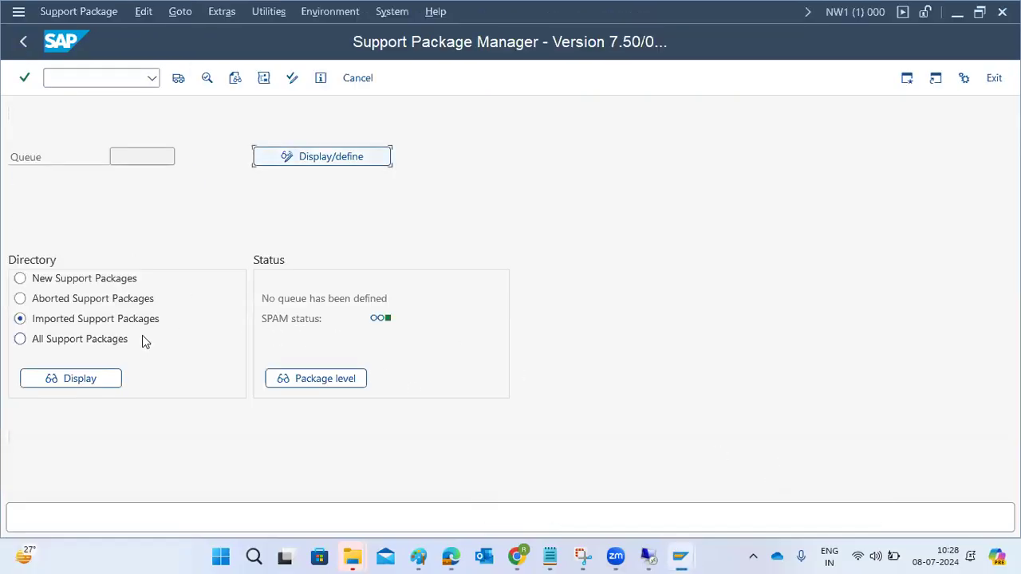
click(38, 279)
click(63, 12)
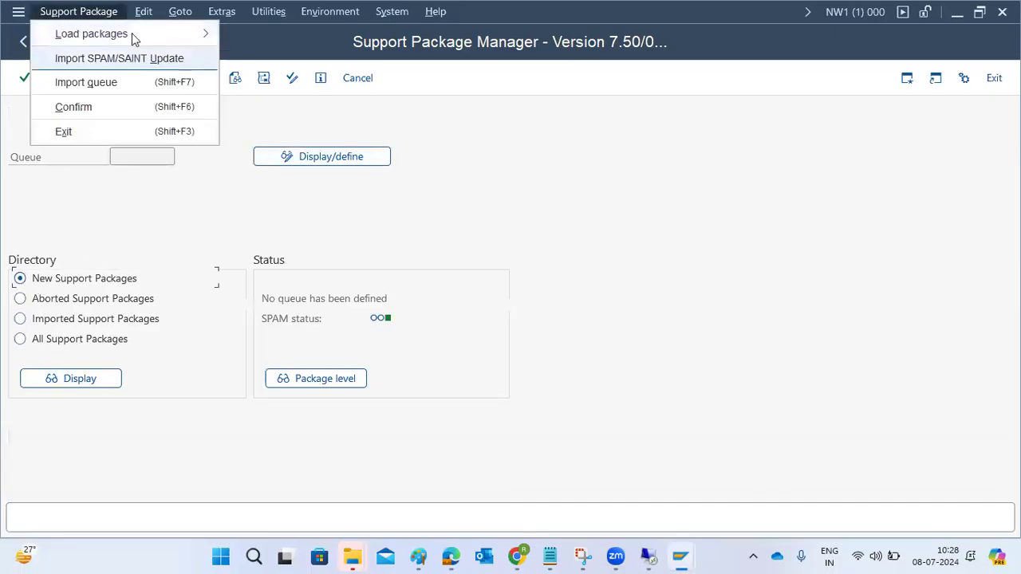
mouse_move(132, 33)
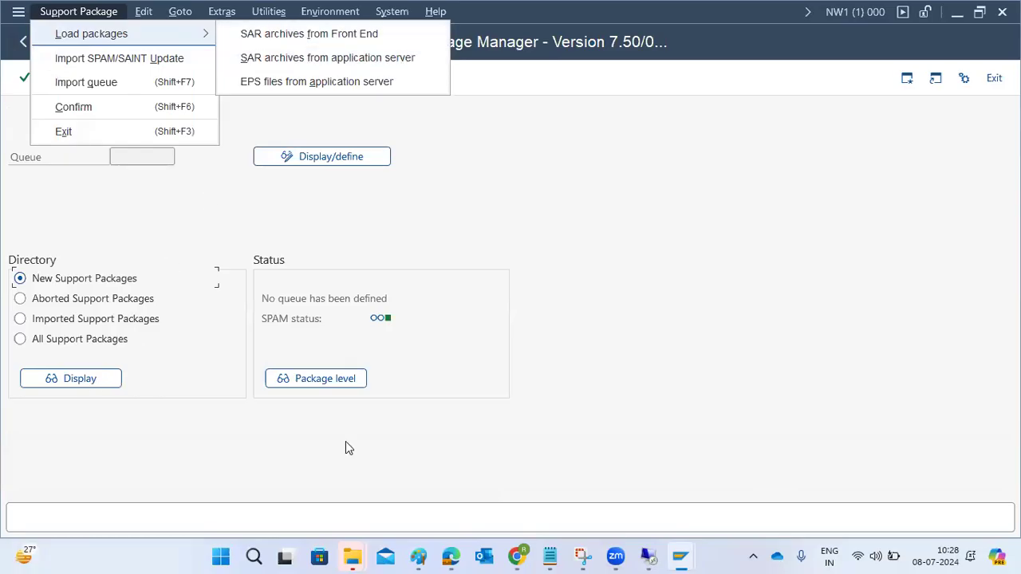
- Switch to the SAP for Me Software Center in the browser and open the entry by component for SL TOOLSET 1.0
click(450, 556)
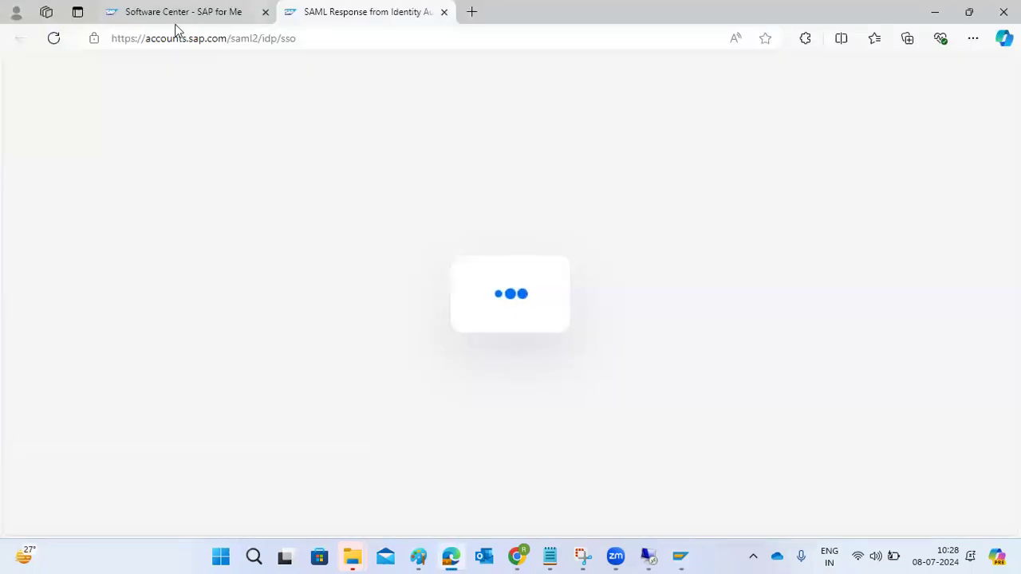
click(177, 19)
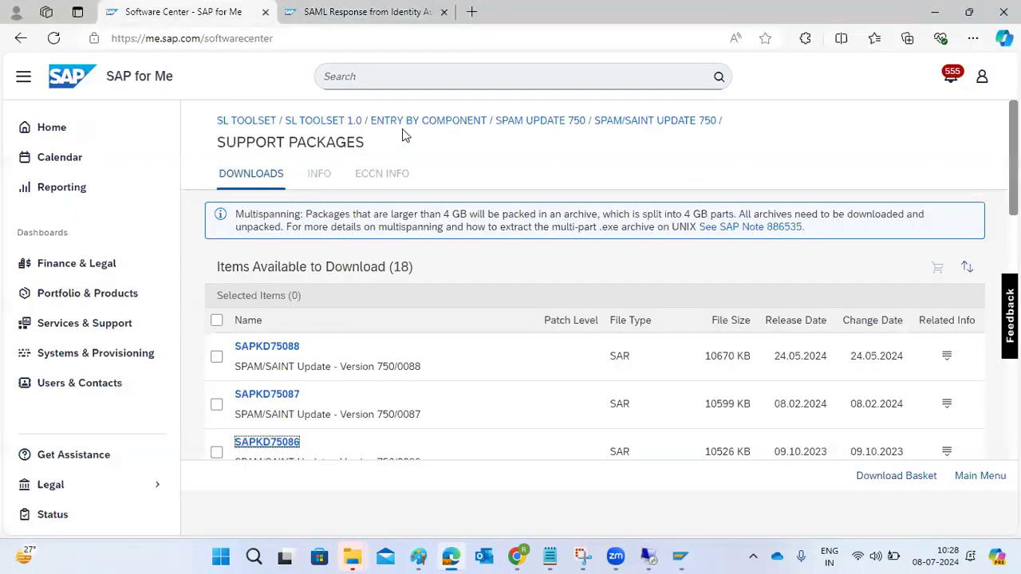
click(263, 120)
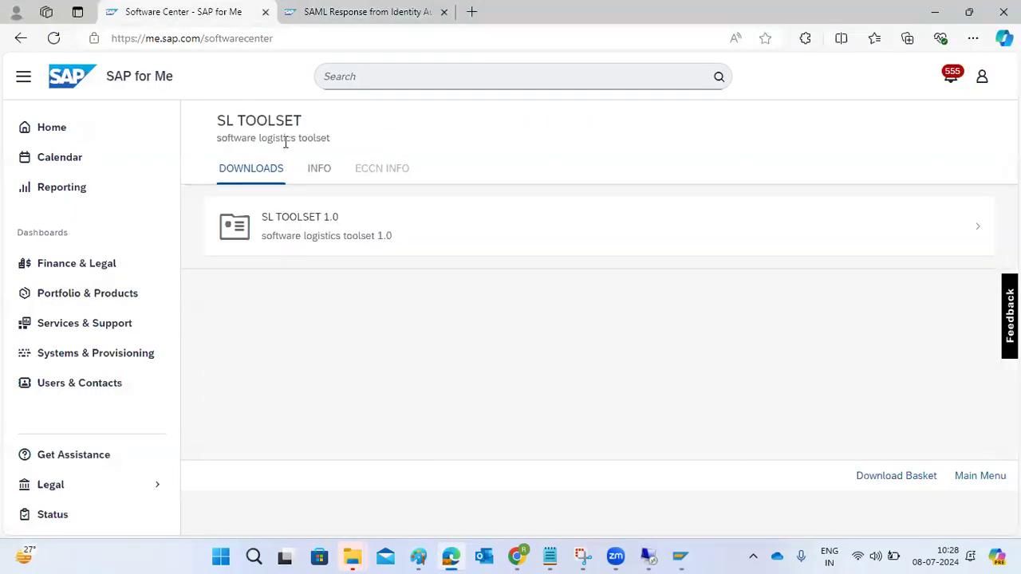
click(20, 38)
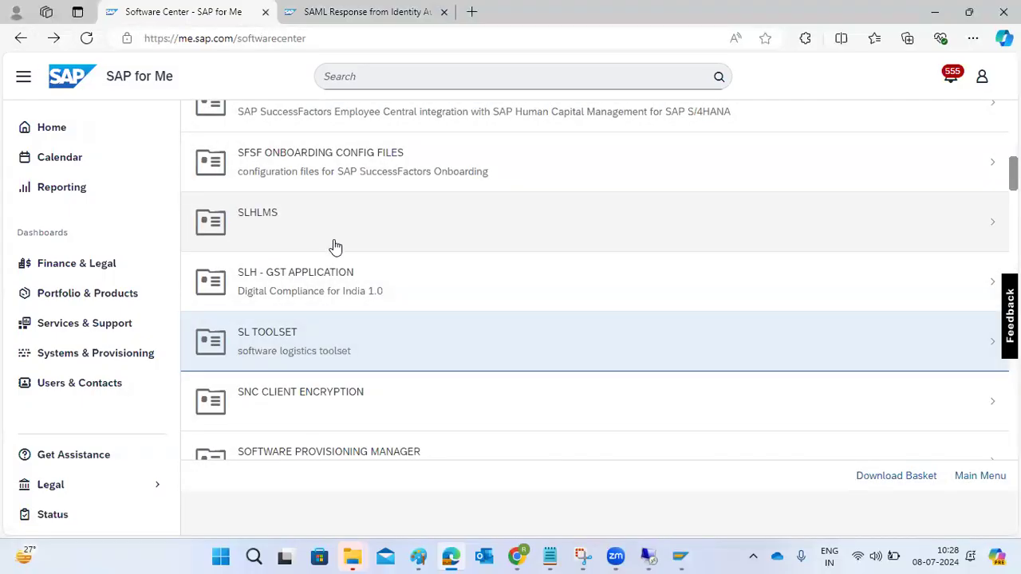
click(306, 348)
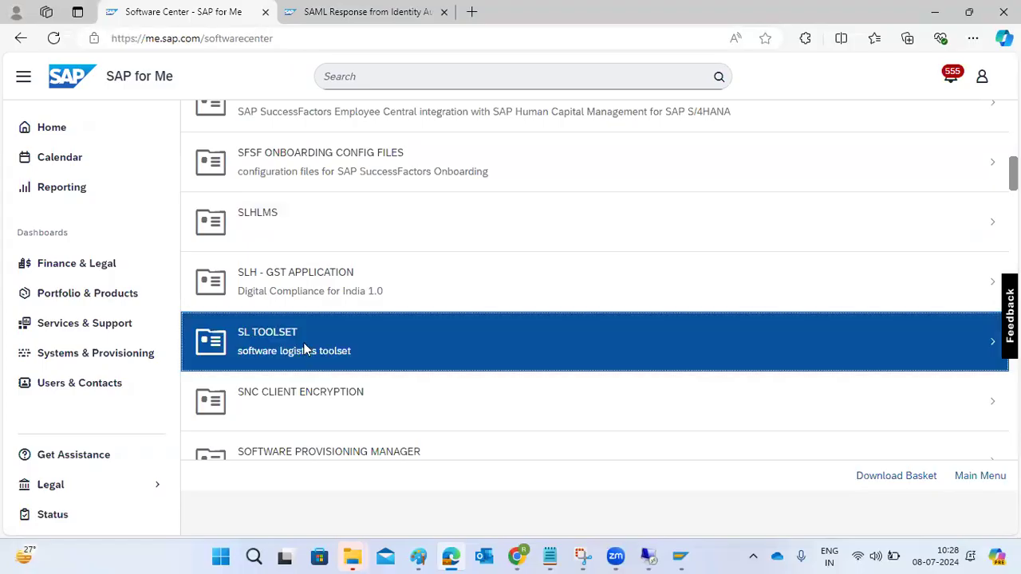
click(307, 230)
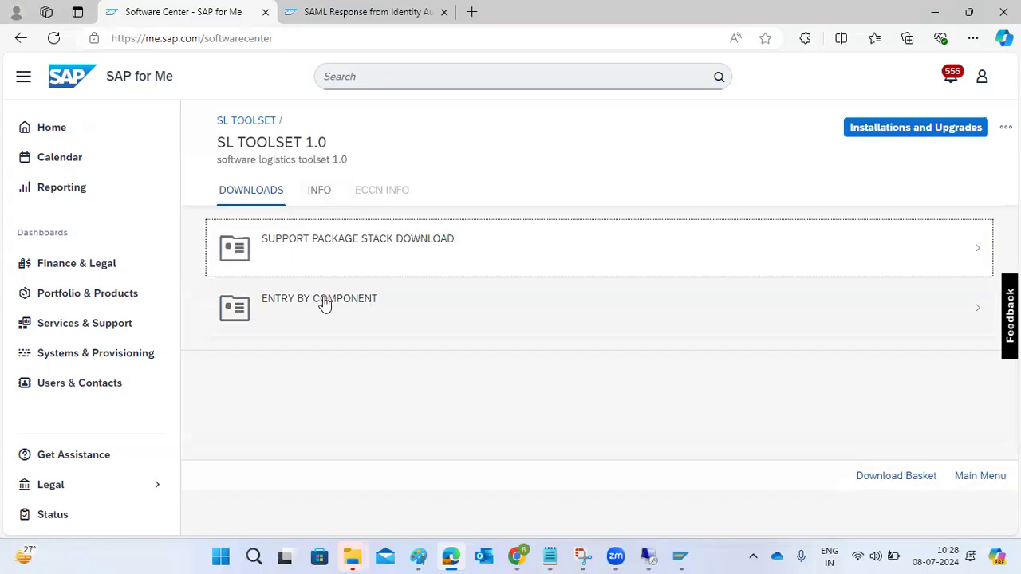
click(323, 308)
- Look through the components listed for SL TOOLSET 1.0, including the SPAM updates for the different releases
scroll(324, 381, up, 1)
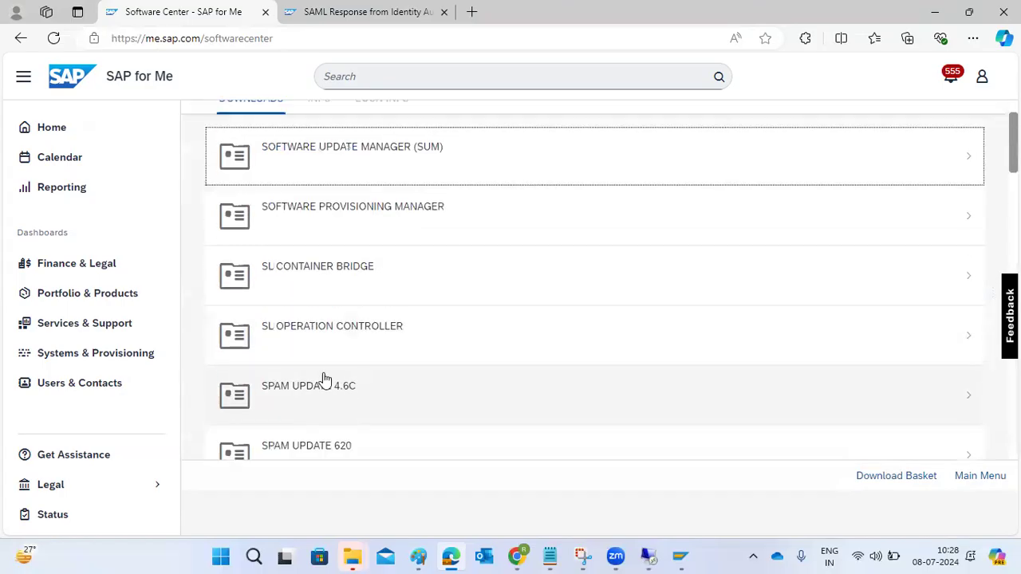
scroll(324, 381, down, 3)
scroll(325, 381, down, 15)
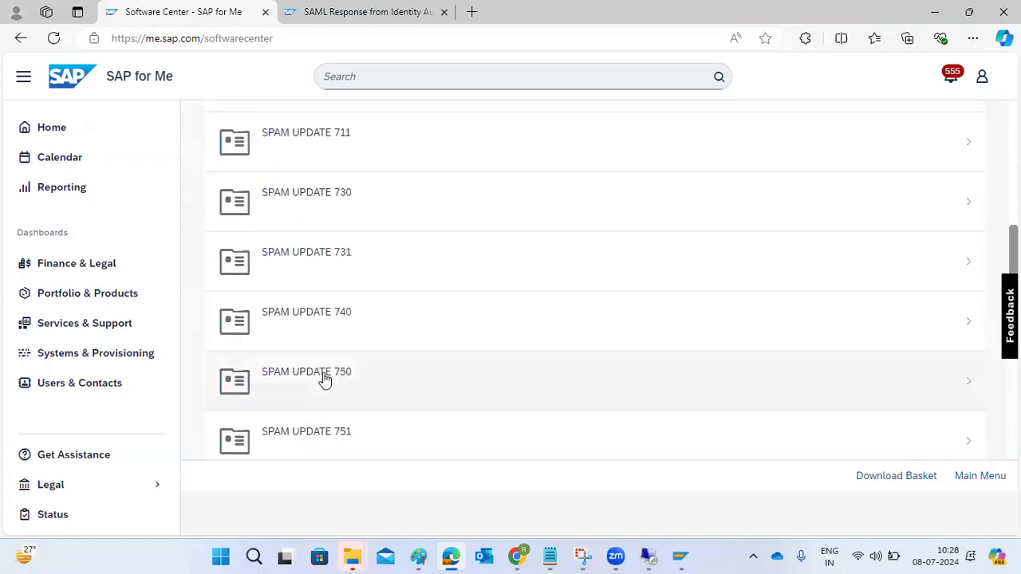
scroll(324, 381, down, 5)
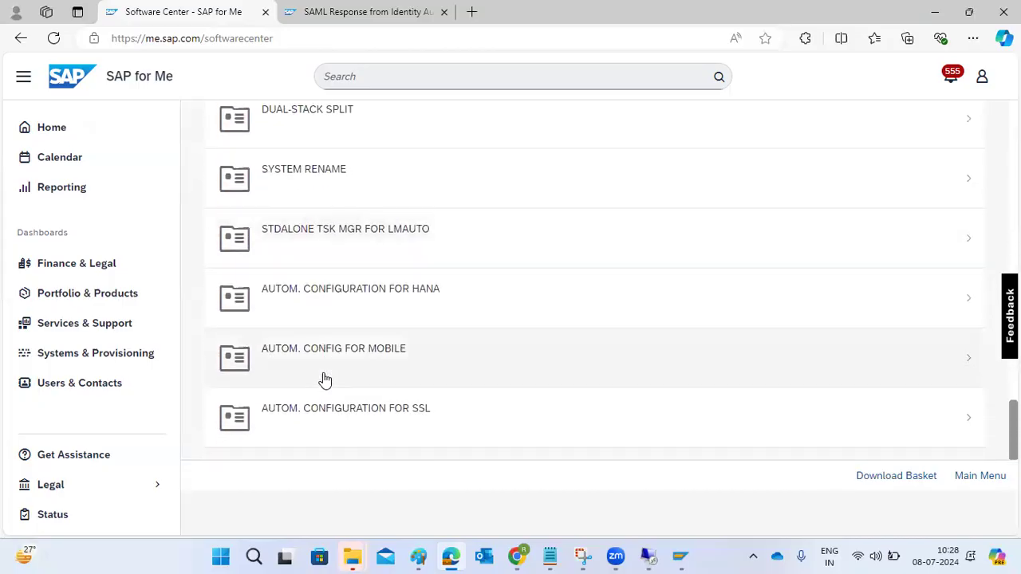
scroll(325, 381, up, 3)
scroll(325, 380, up, 5)
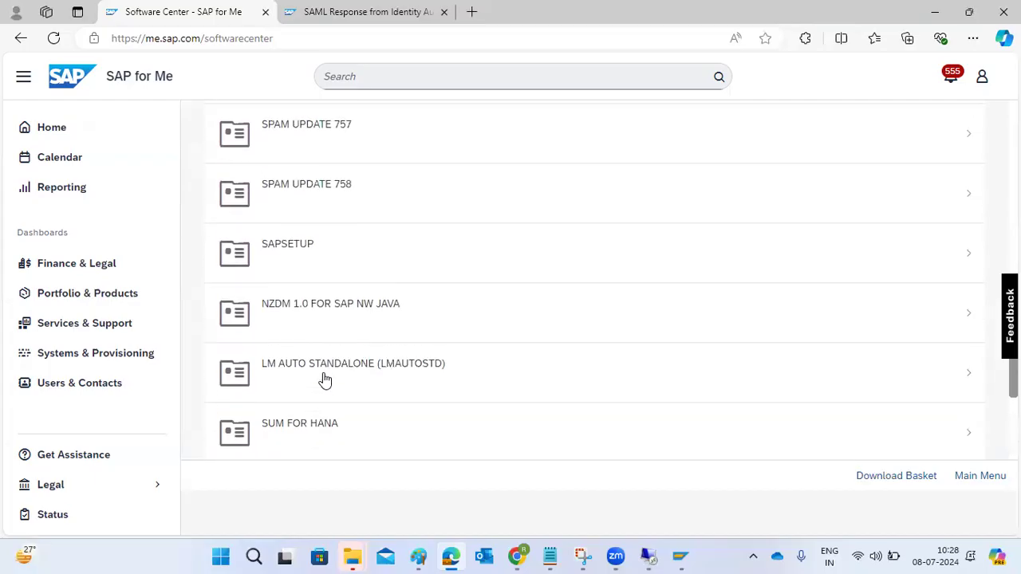
scroll(325, 380, up, 5)
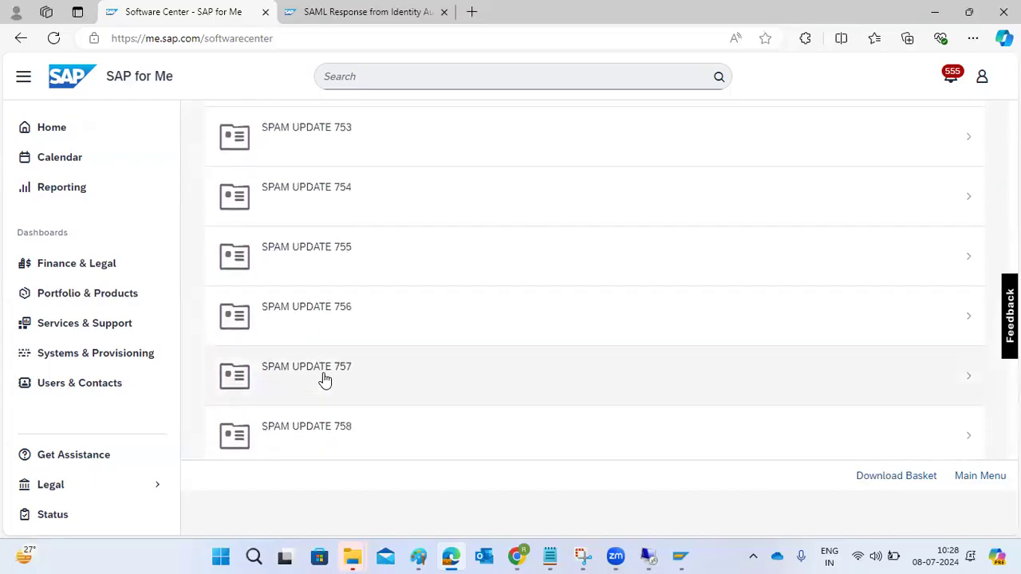
scroll(324, 381, up, 6)
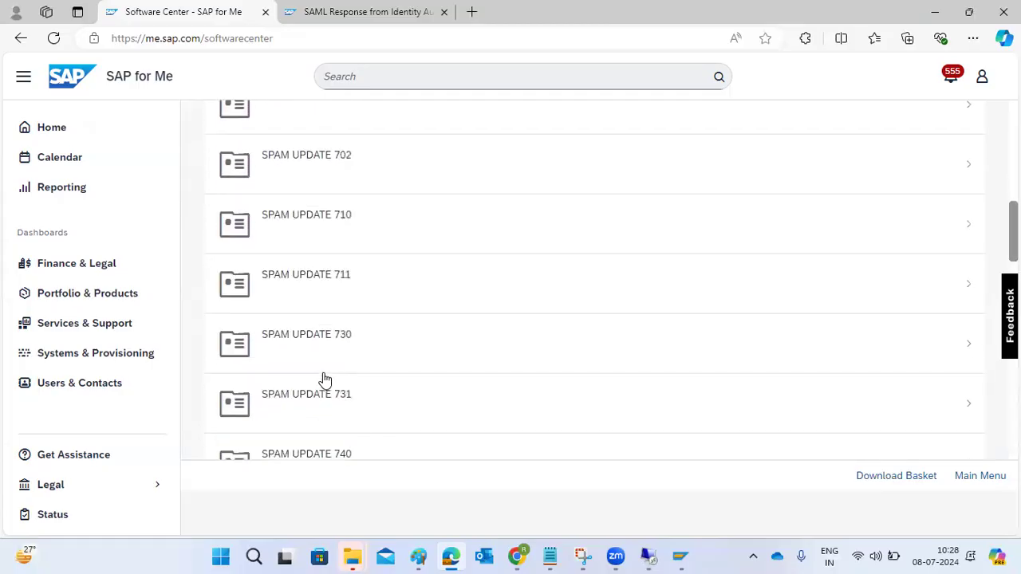
scroll(324, 380, up, 4)
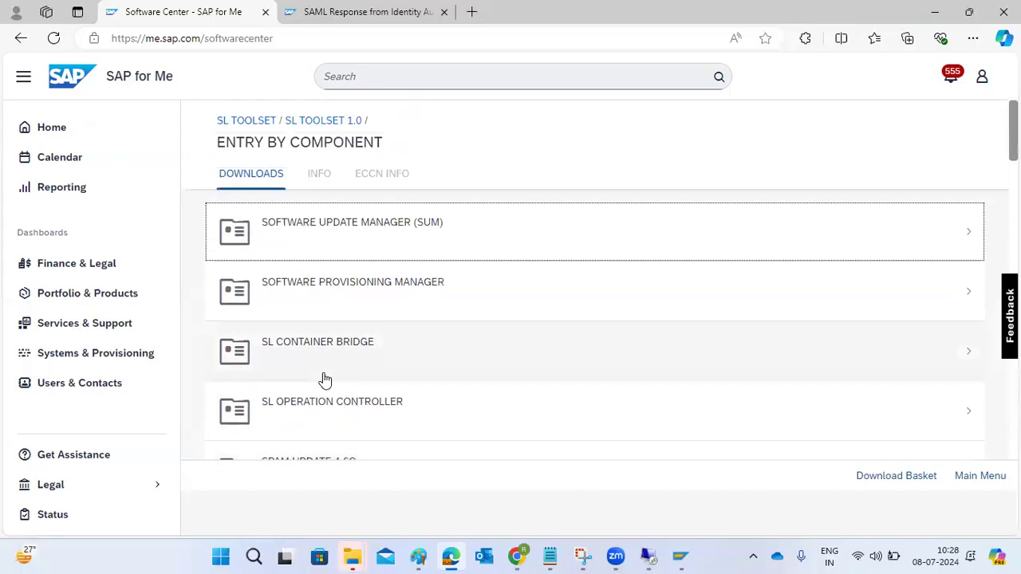
- Return from SL TOOLSET to the Software Center's product list and open the ST-PI downloads
click(252, 120)
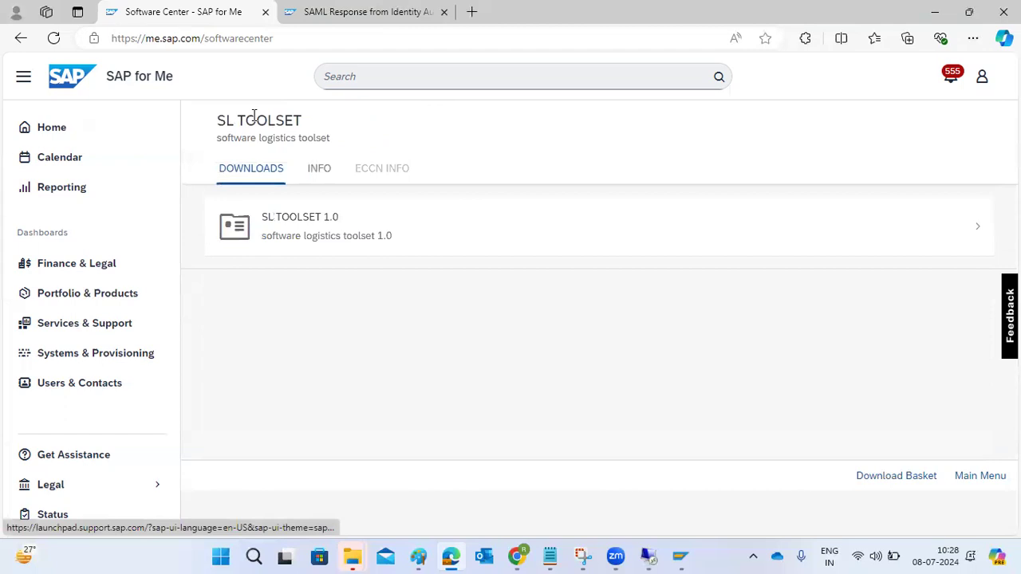
click(21, 39)
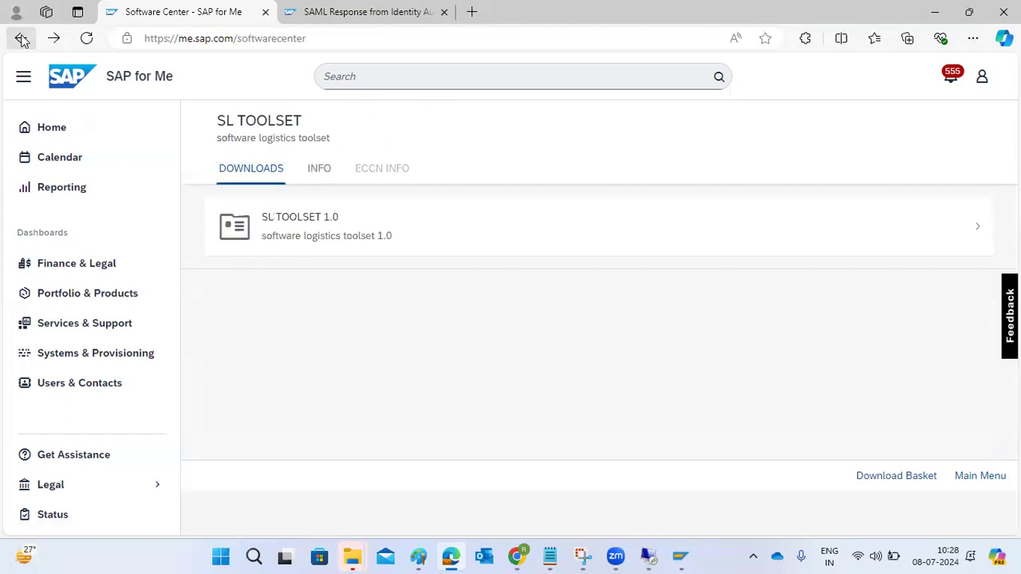
click(22, 39)
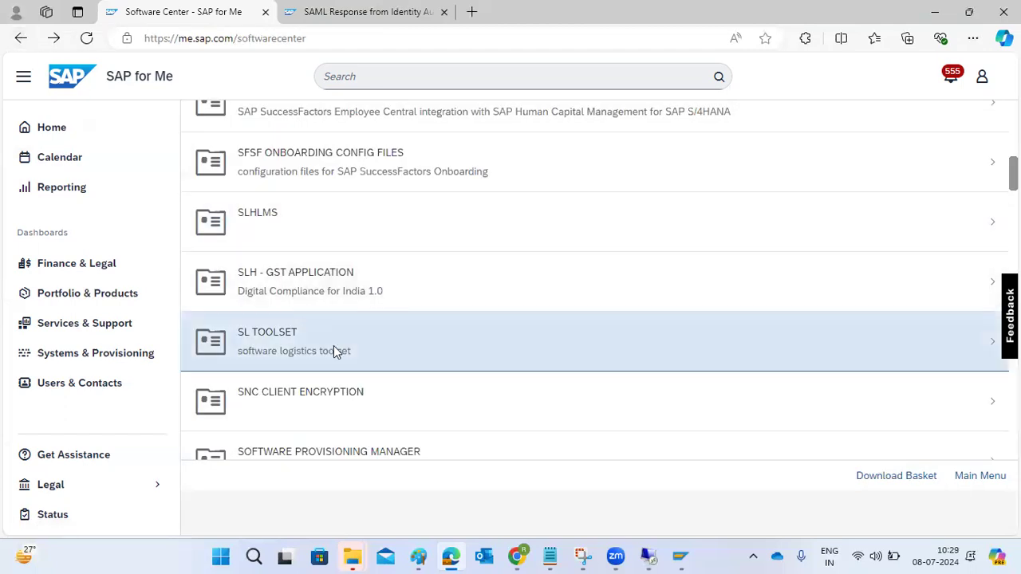
scroll(334, 345, down, 5)
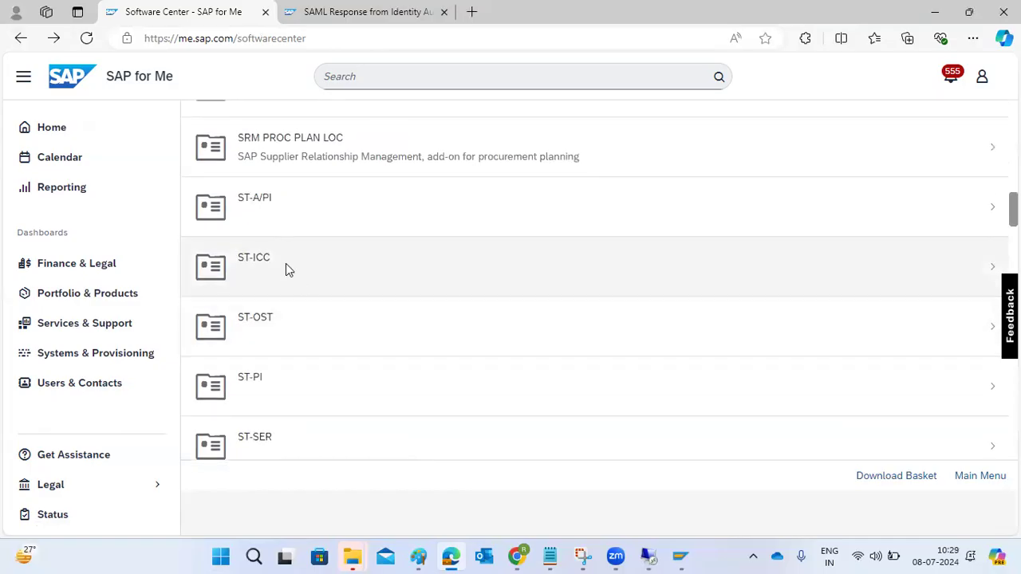
click(273, 376)
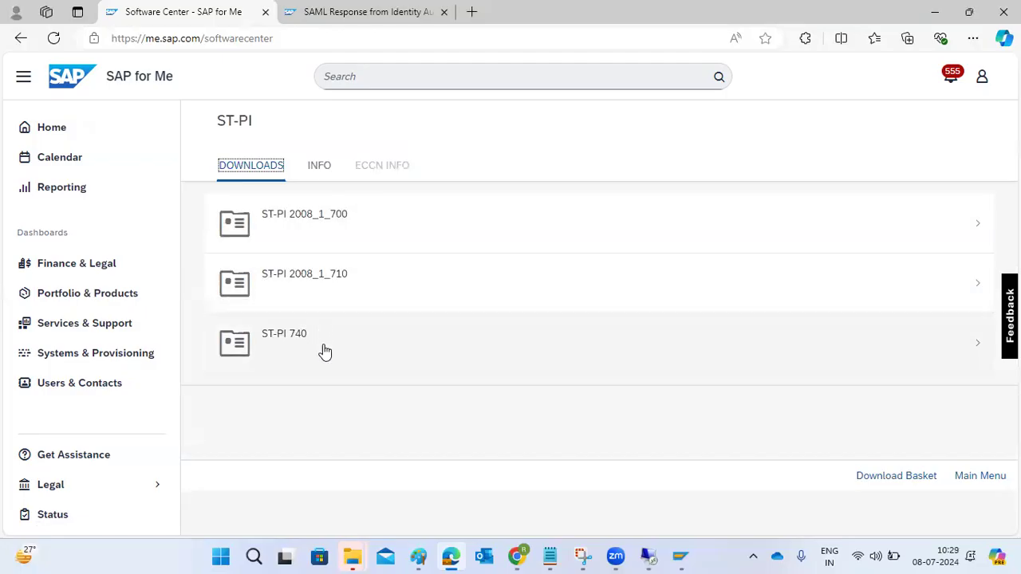
- Switch to the client 001 SAP session and check ST-PI's release and support package level in the installed software components
mouse_move(680, 556)
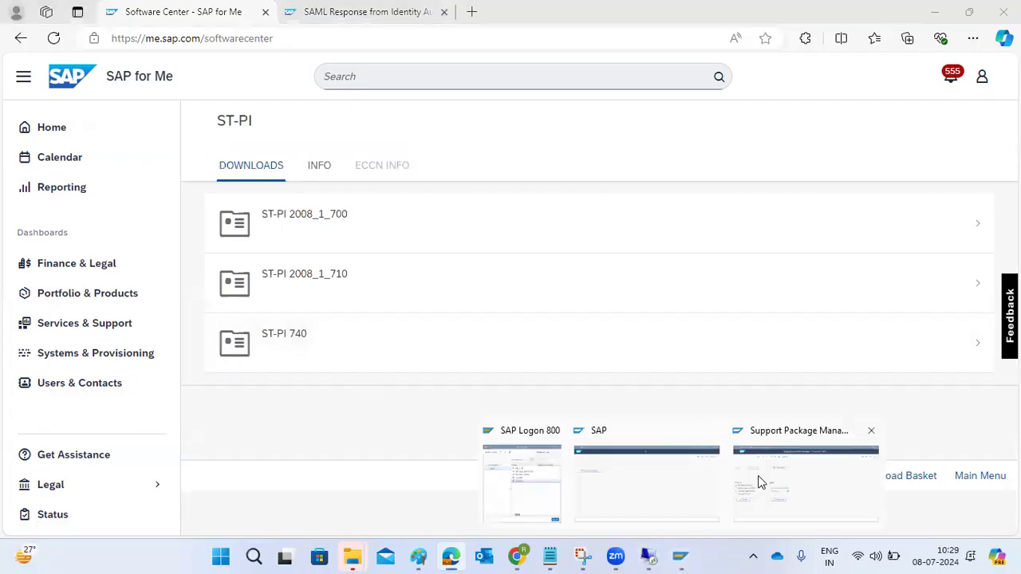
click(758, 478)
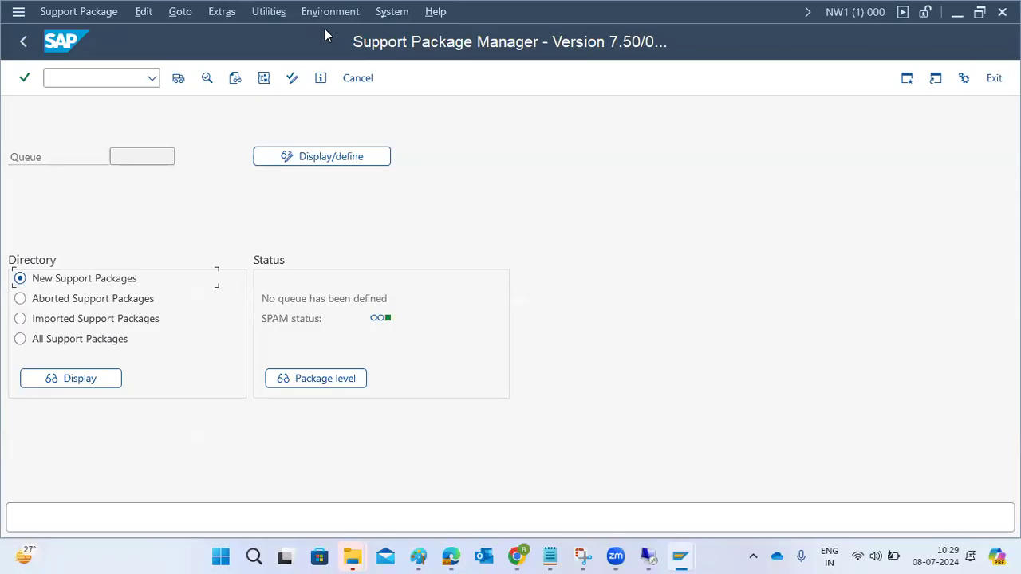
mouse_move(680, 556)
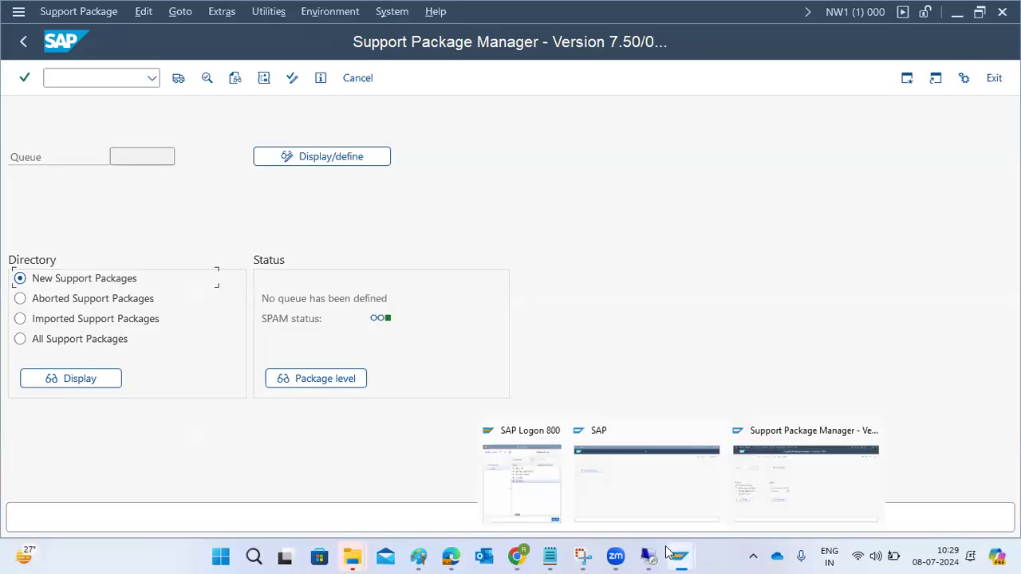
click(672, 485)
click(64, 11)
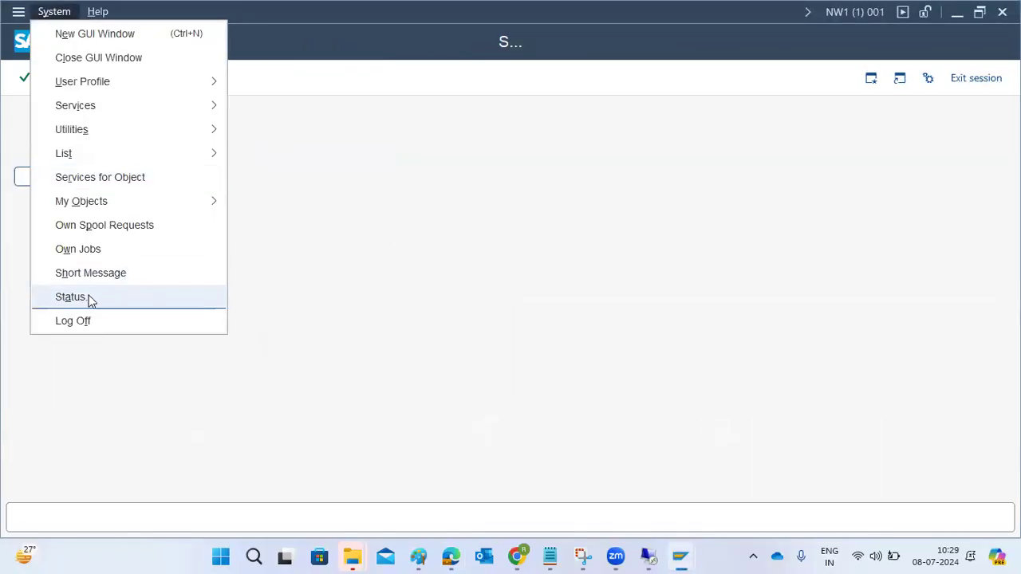
click(84, 297)
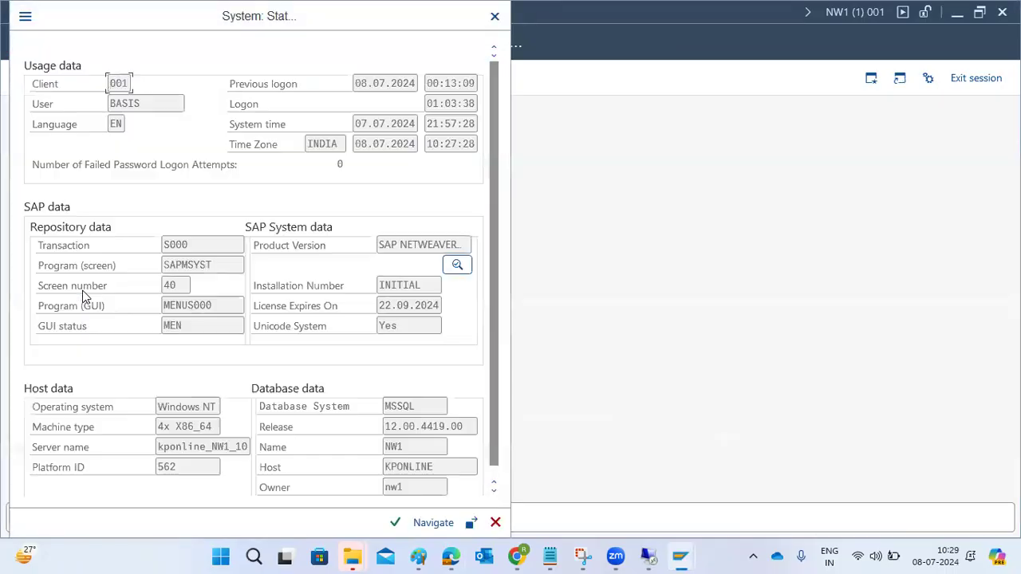
click(457, 265)
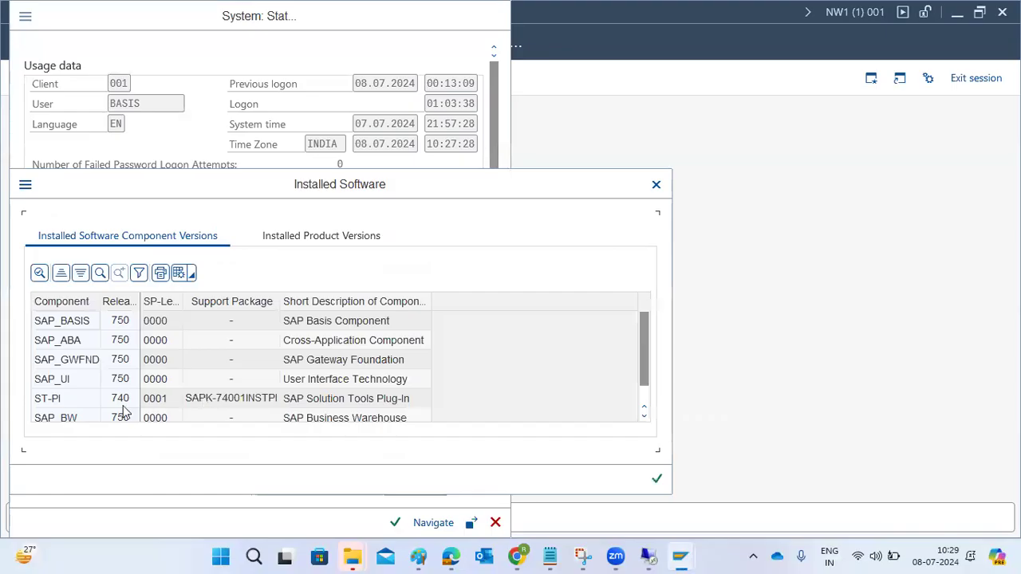
click(94, 401)
click(159, 403)
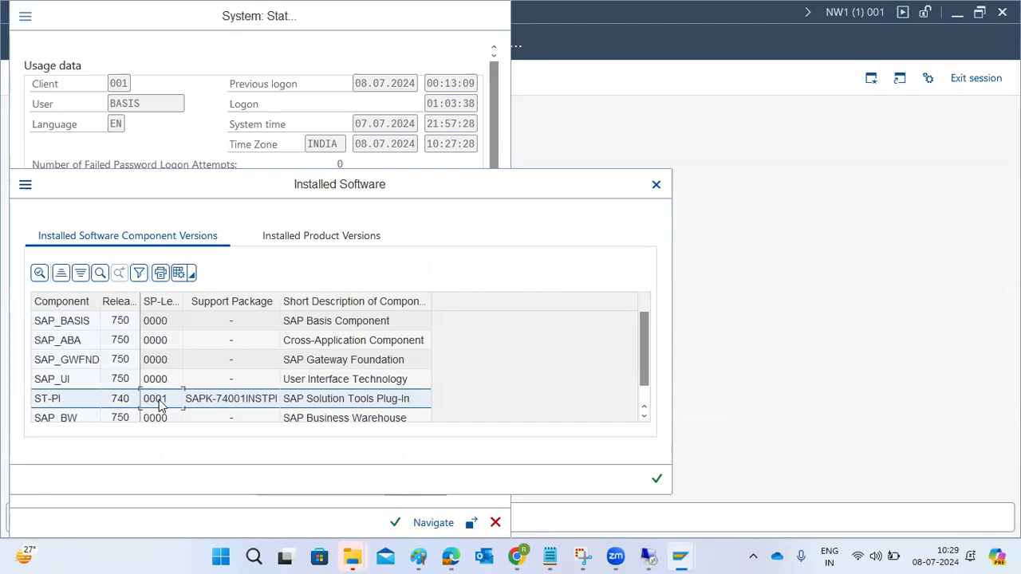
- Return to the ST-PI downloads in the browser and open the support packages for ST-PI 740
click(450, 556)
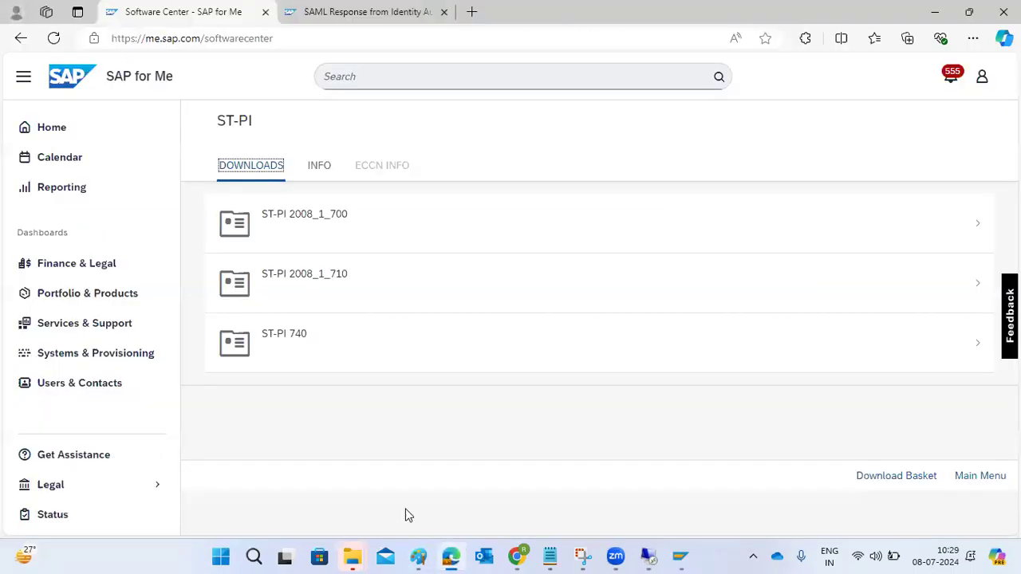
click(290, 337)
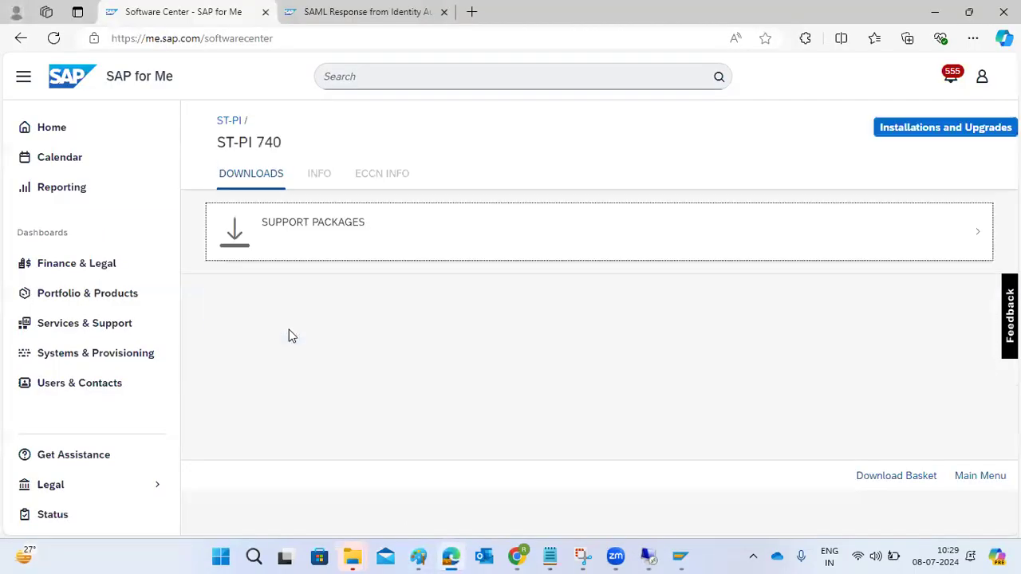
click(308, 250)
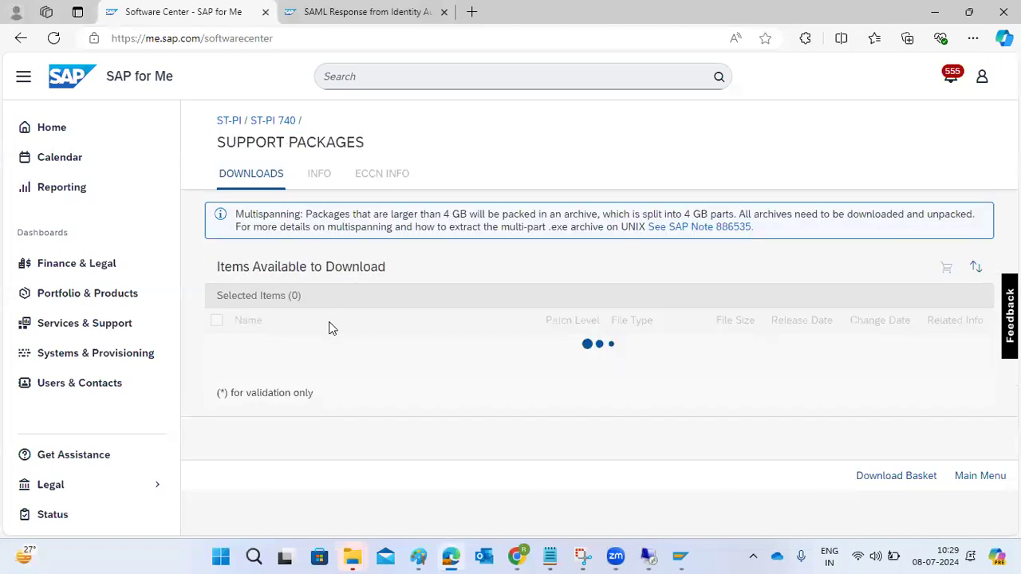
- Look through the ST-PI 740 support packages and download SAPK-74002INSTPI (SP 0002)
scroll(417, 440, down, 10)
scroll(417, 439, down, 2)
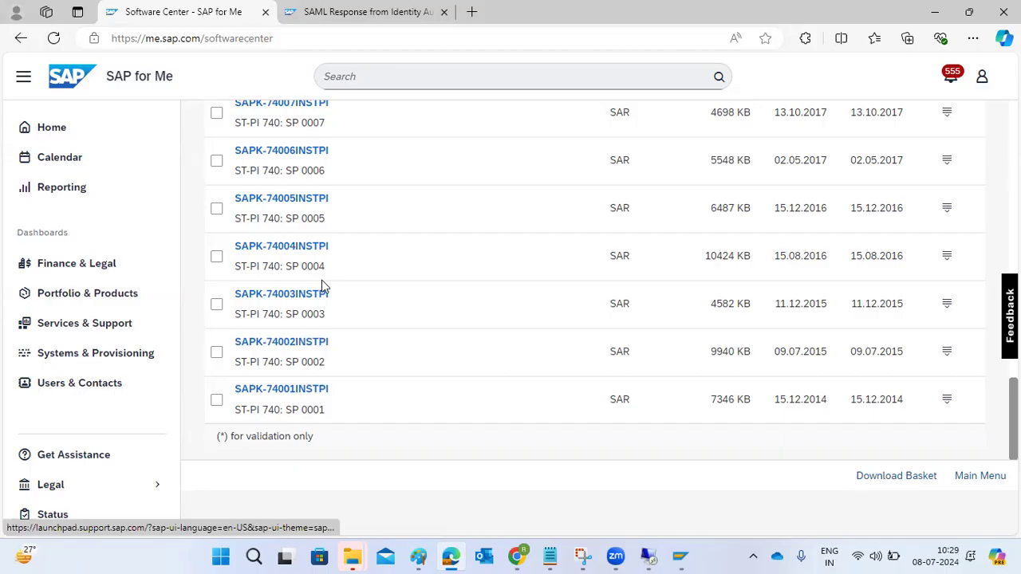
scroll(324, 286, up, 1)
scroll(297, 199, up, 1)
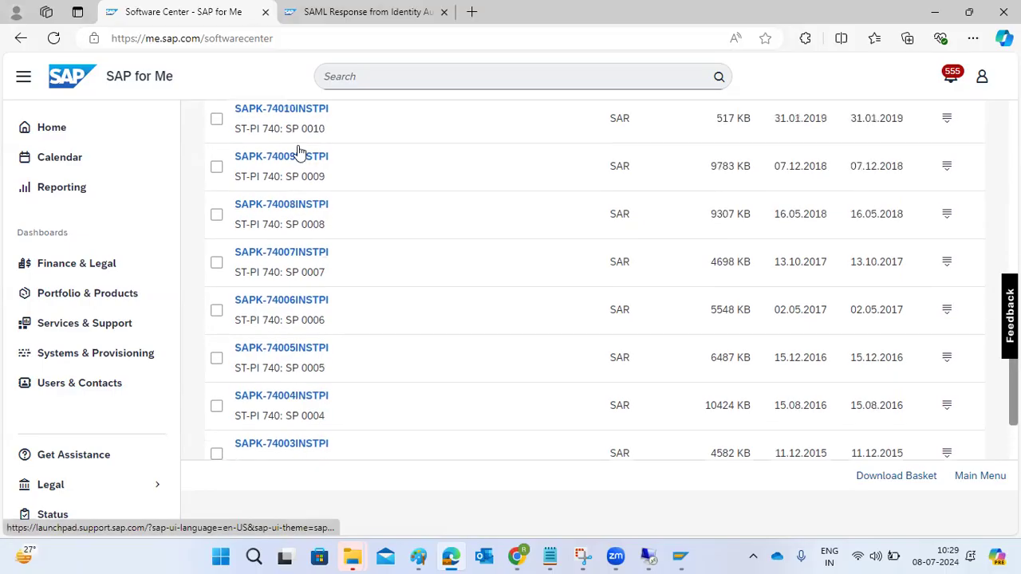
triple_click(311, 131)
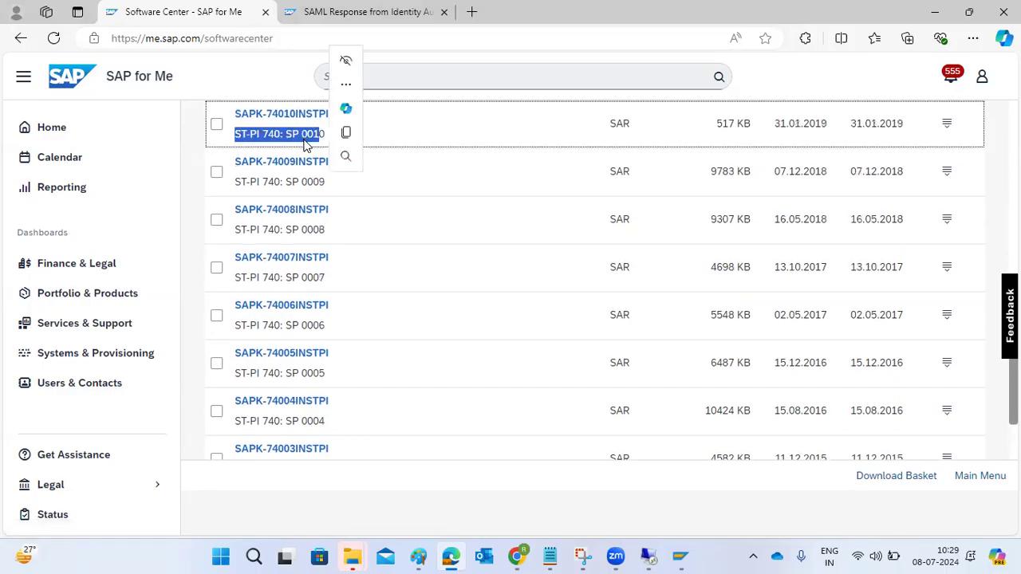
scroll(343, 399, down, 2)
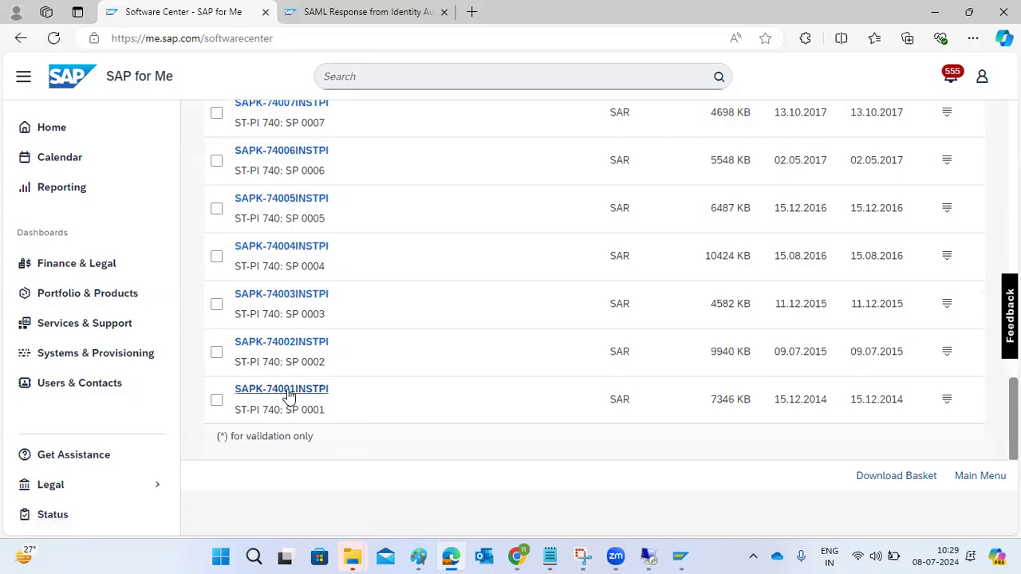
click(293, 341)
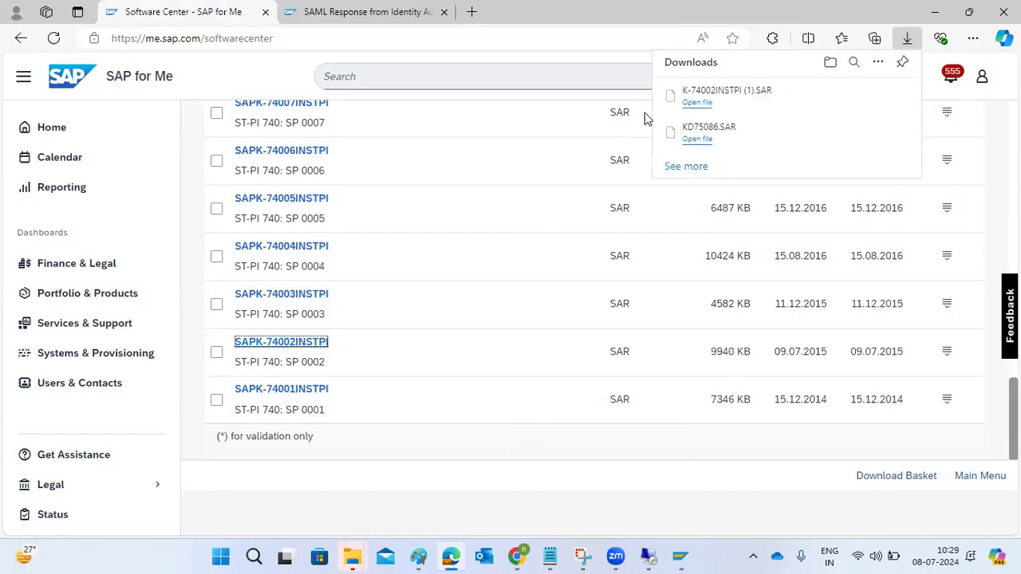
- Switch to the client 000 Support Package Manager session and load K-74002INSTPI (1).SAR from Downloads, allowing file access and decompressing the archive
mouse_move(683, 557)
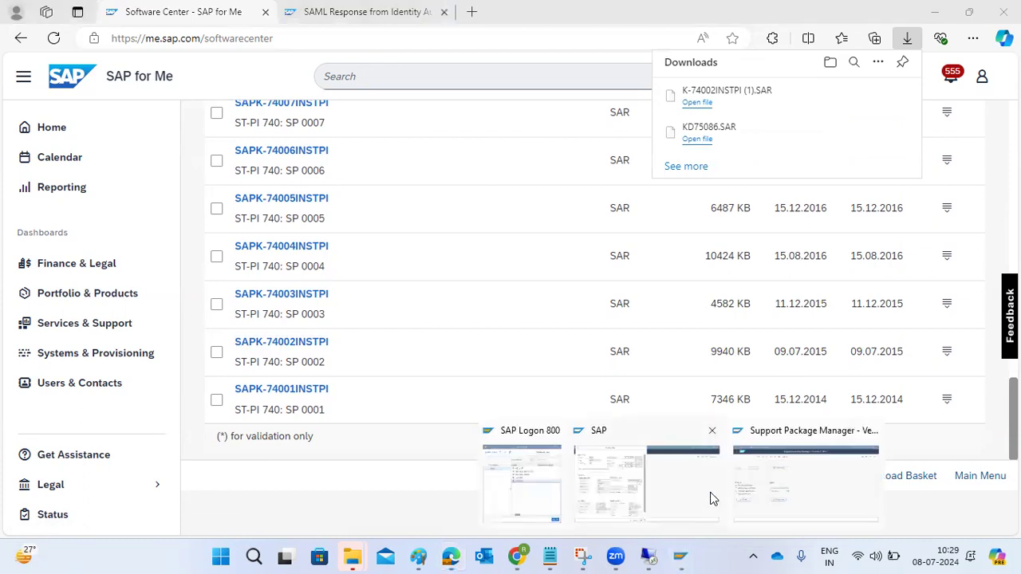
click(762, 478)
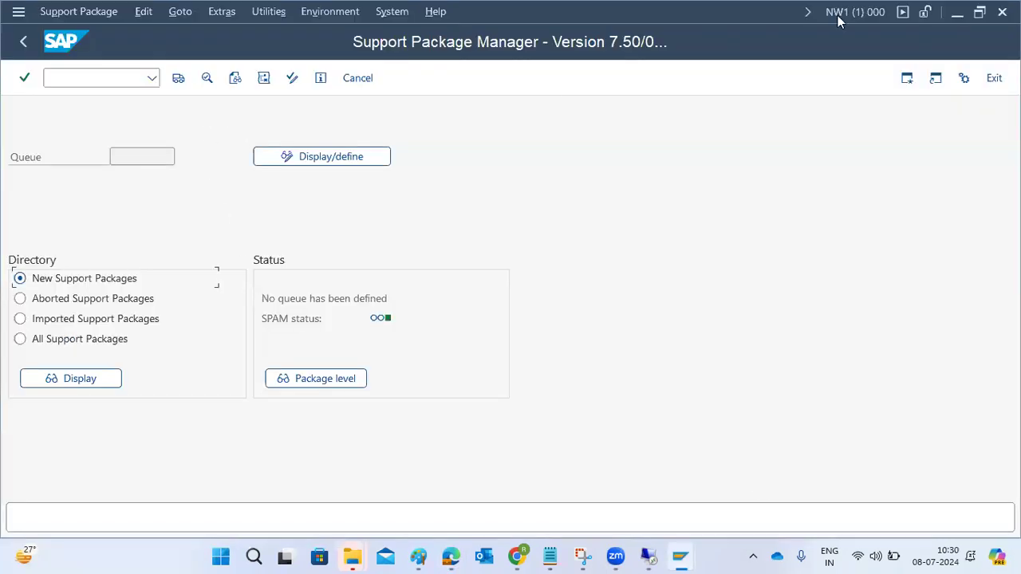
click(99, 11)
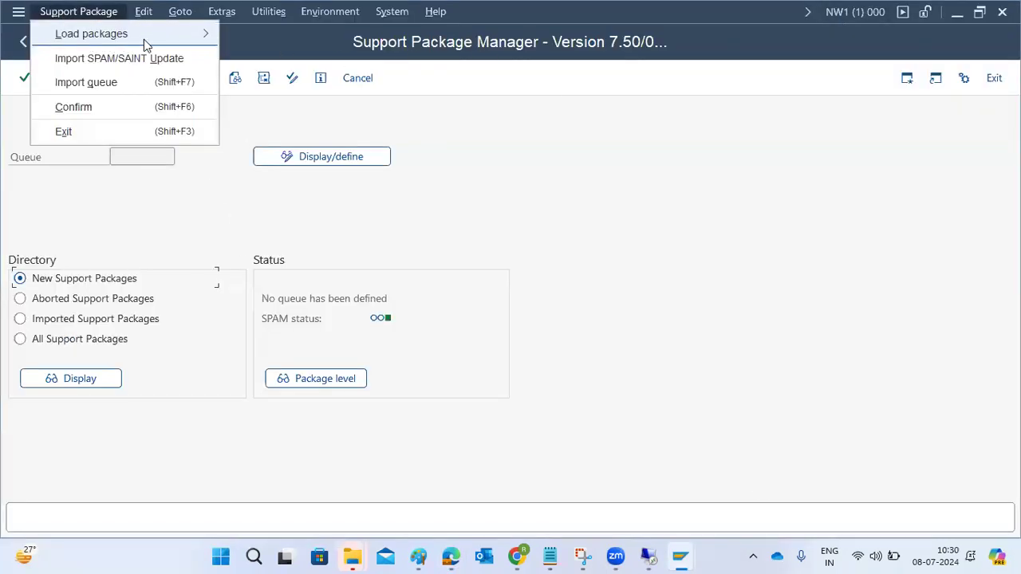
mouse_move(145, 39)
click(266, 36)
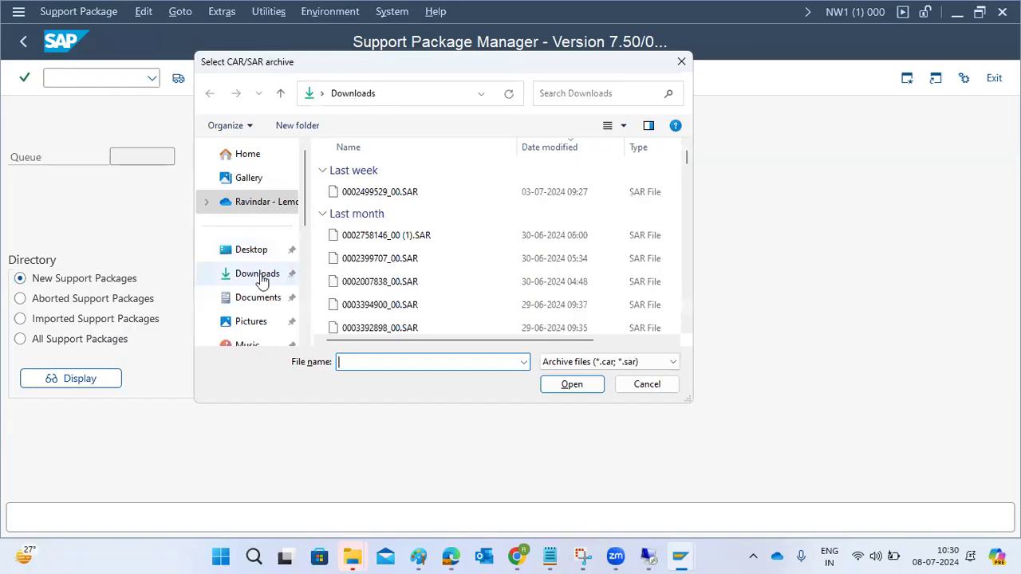
click(259, 276)
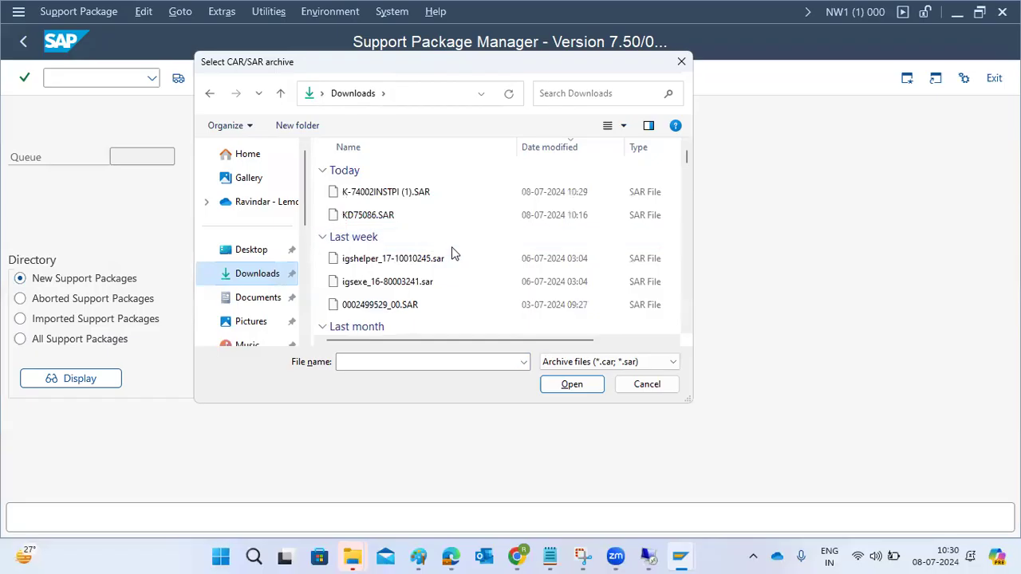
click(385, 193)
click(570, 391)
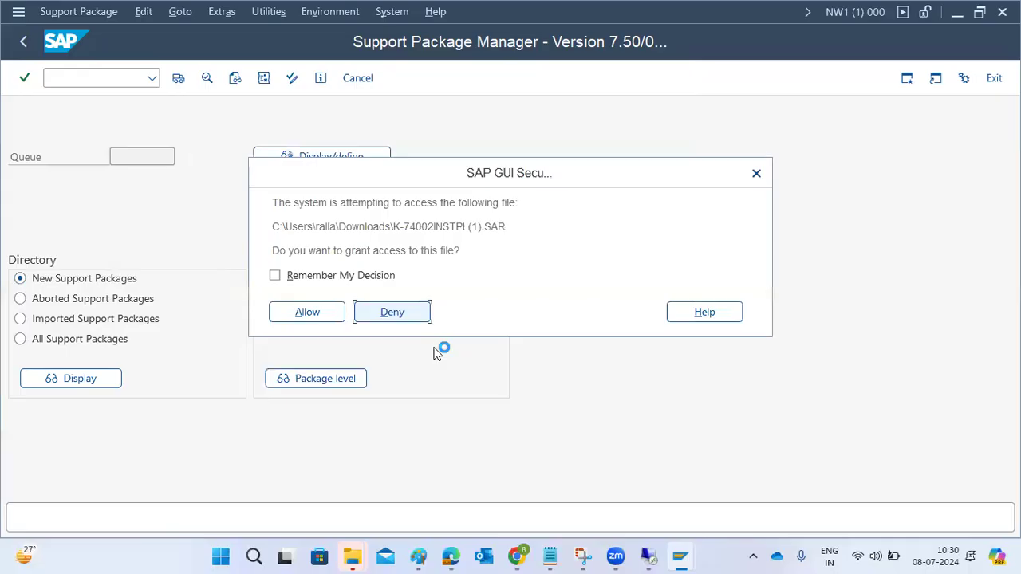
click(336, 308)
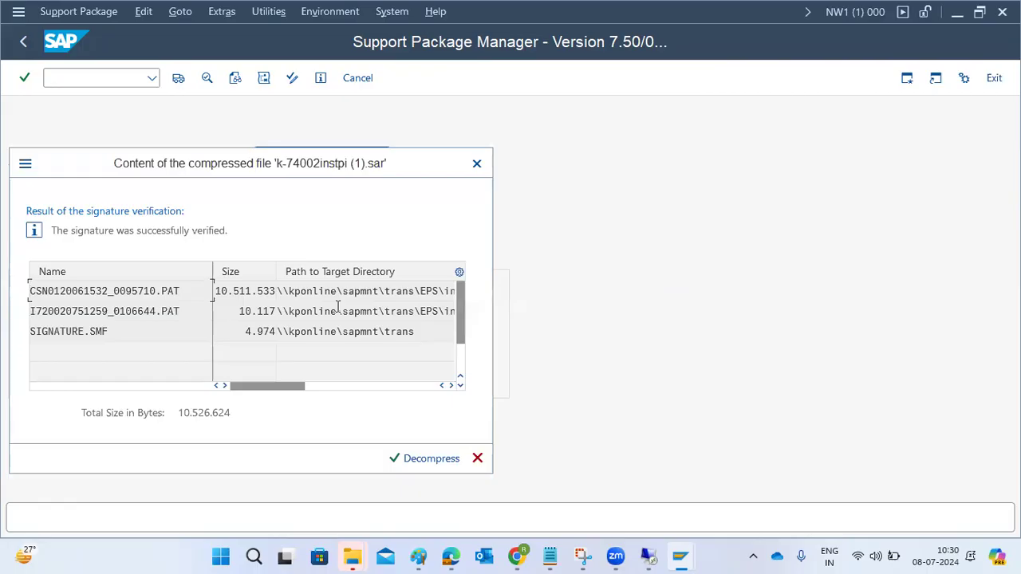
click(442, 463)
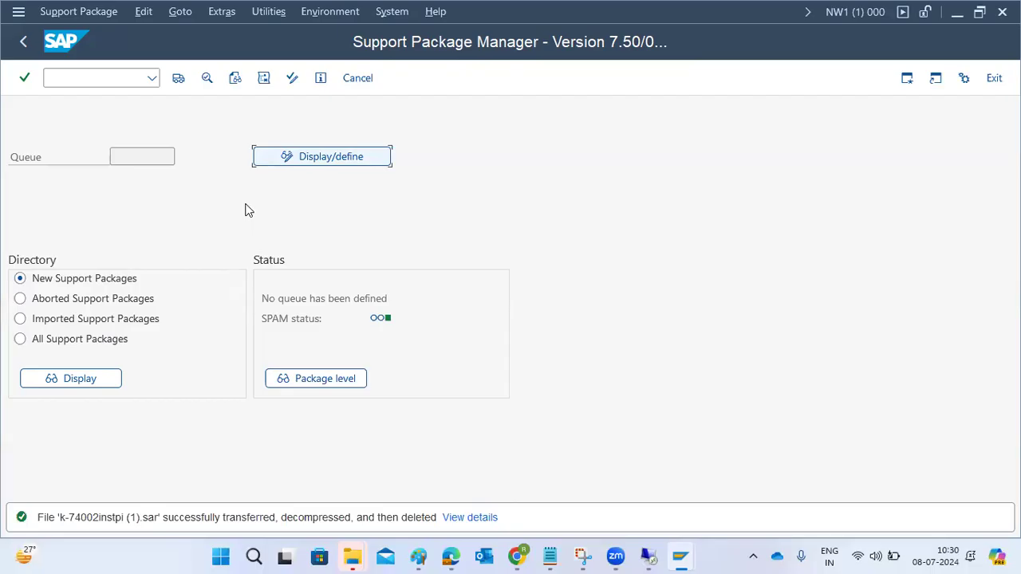
- Define the import queue for component ST-PI with SAPK-74002INSTPI, without adding modification adjustment transports
click(303, 160)
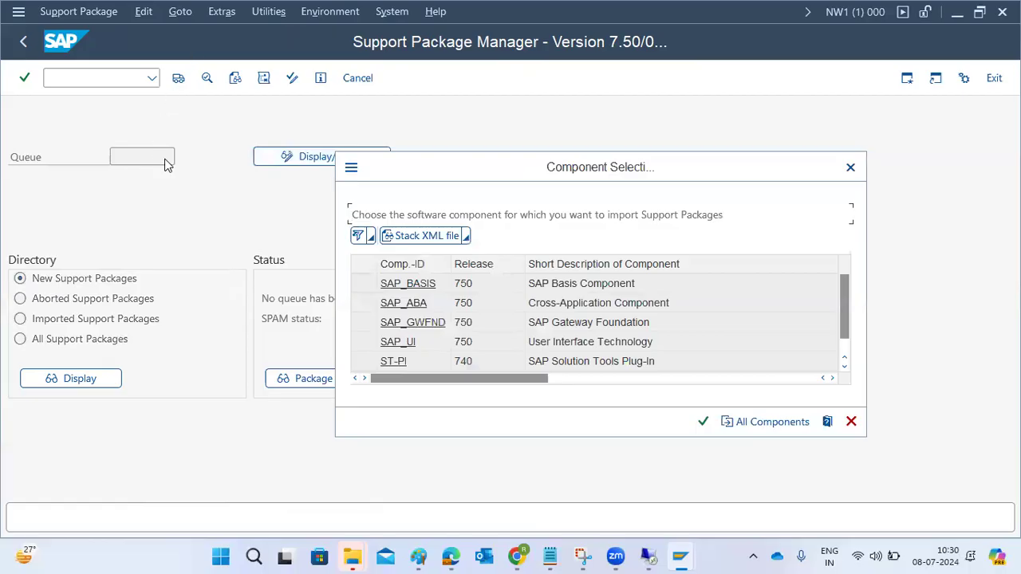
click(393, 363)
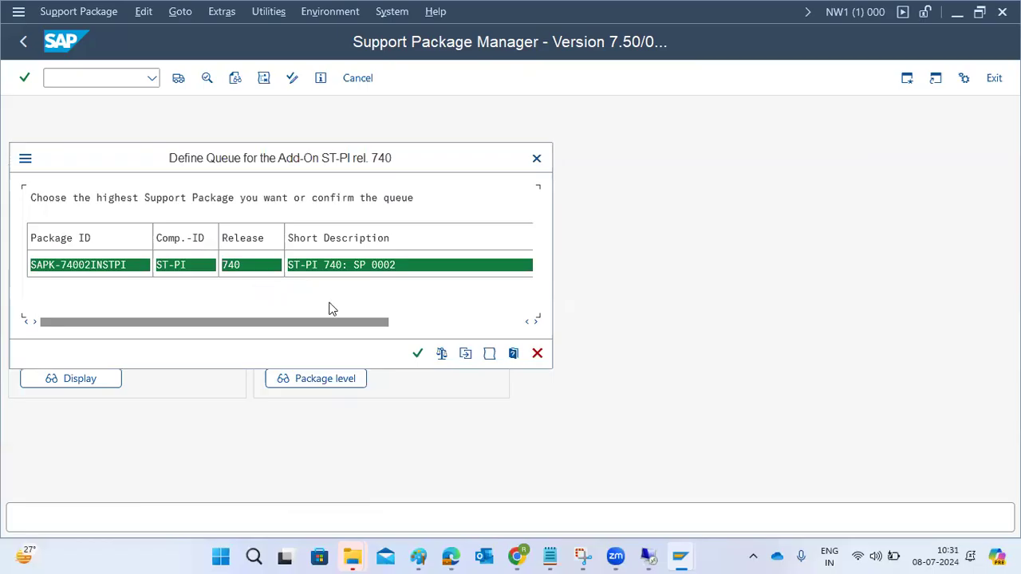
click(423, 356)
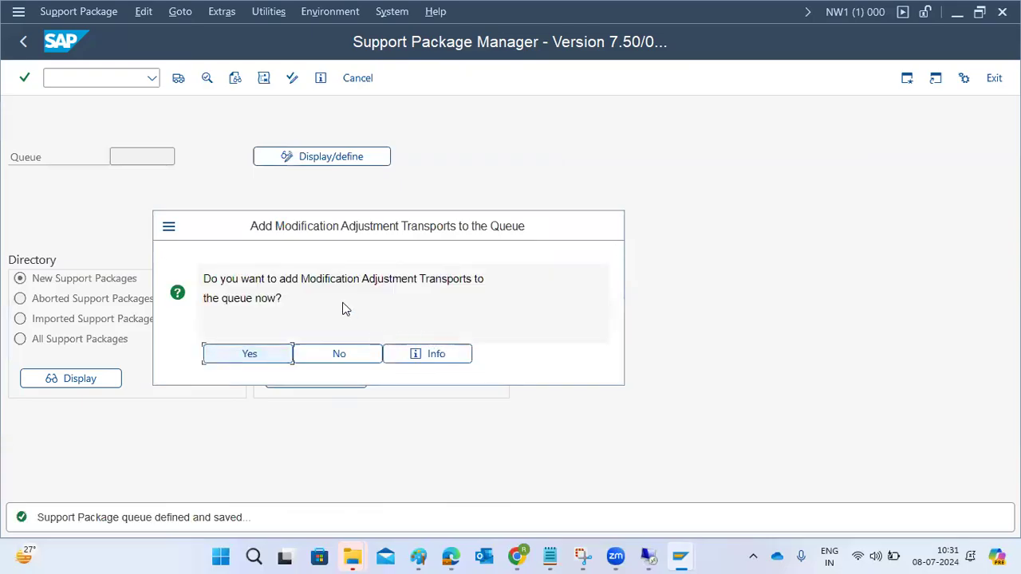
drag(339, 279, 383, 303)
click(346, 355)
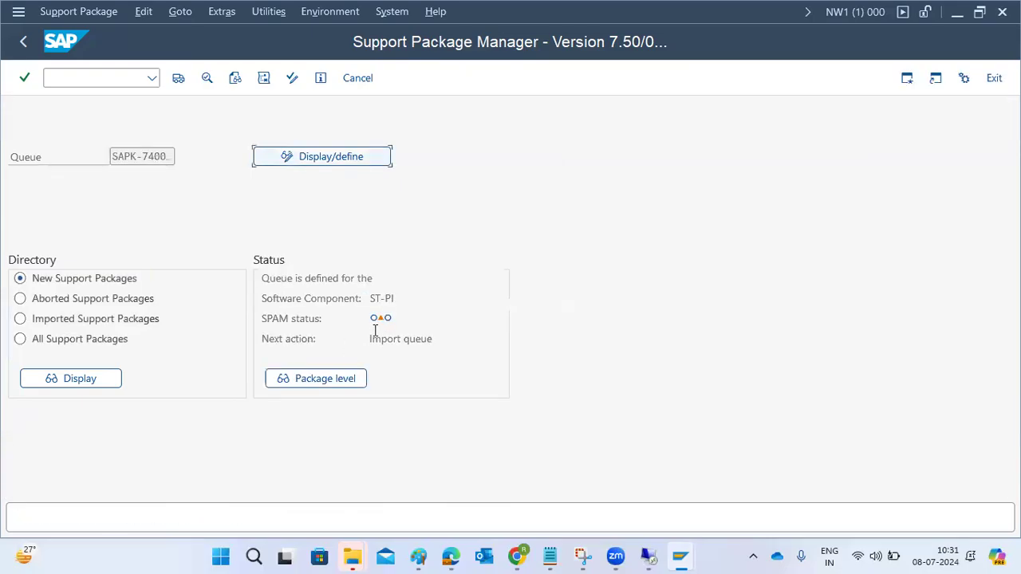
- Set the queue import's start options so that Import 1 continues in background immediately, keeping Preparation in dialog
click(177, 78)
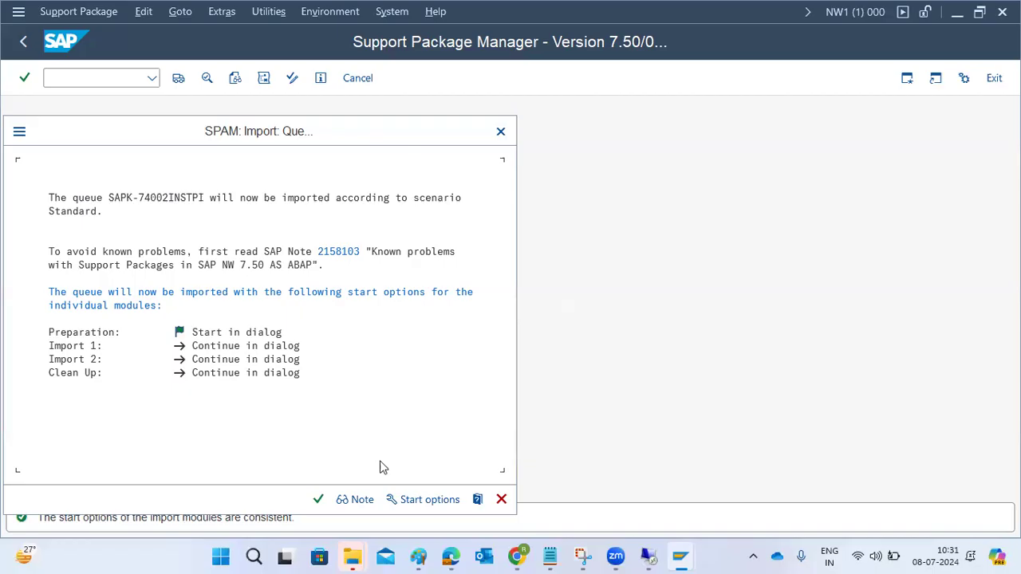
click(425, 501)
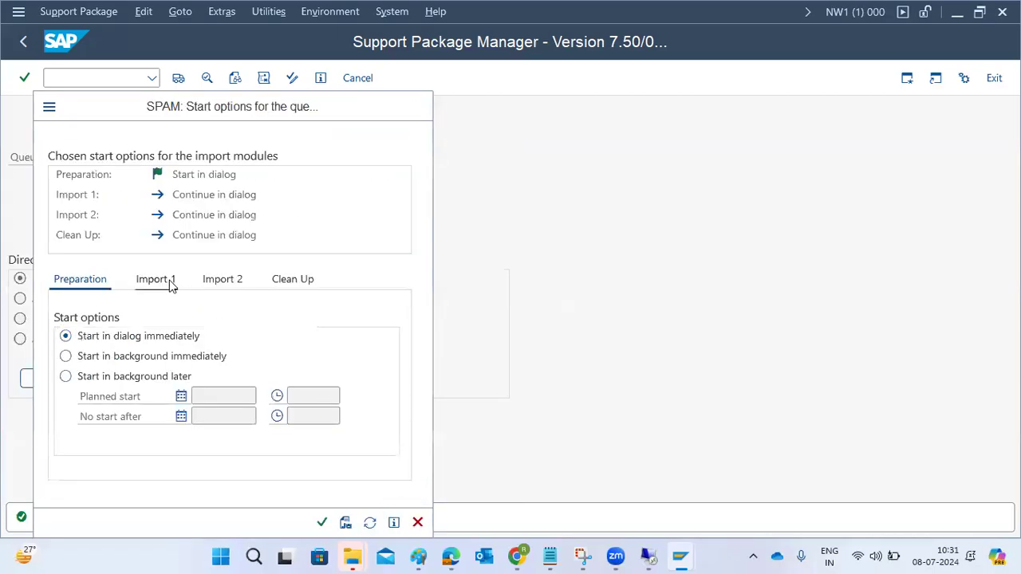
click(170, 285)
click(159, 359)
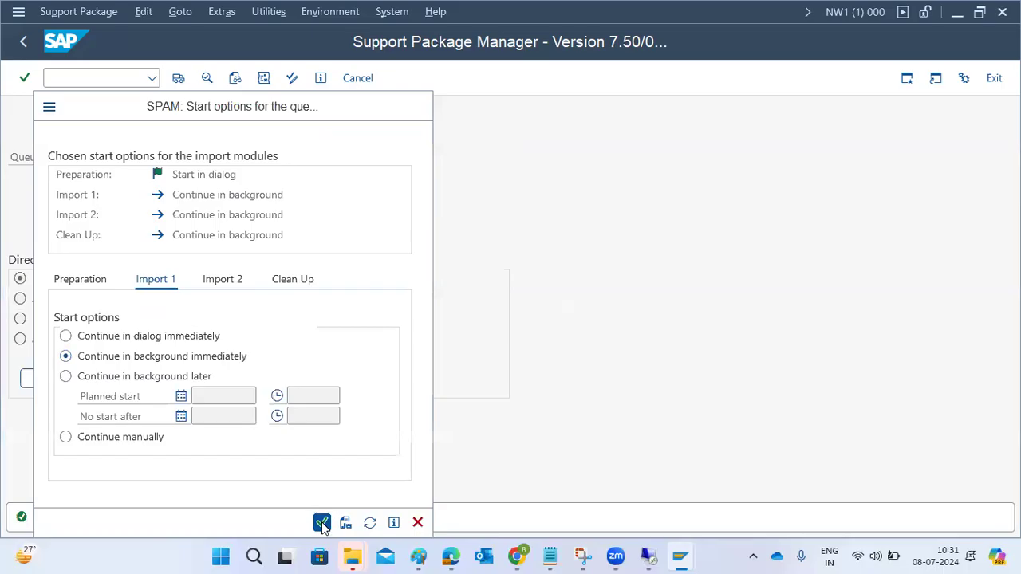
click(322, 522)
- Start the import of the ST-PI queue and skip the list of transport requests recommended for import first
click(319, 499)
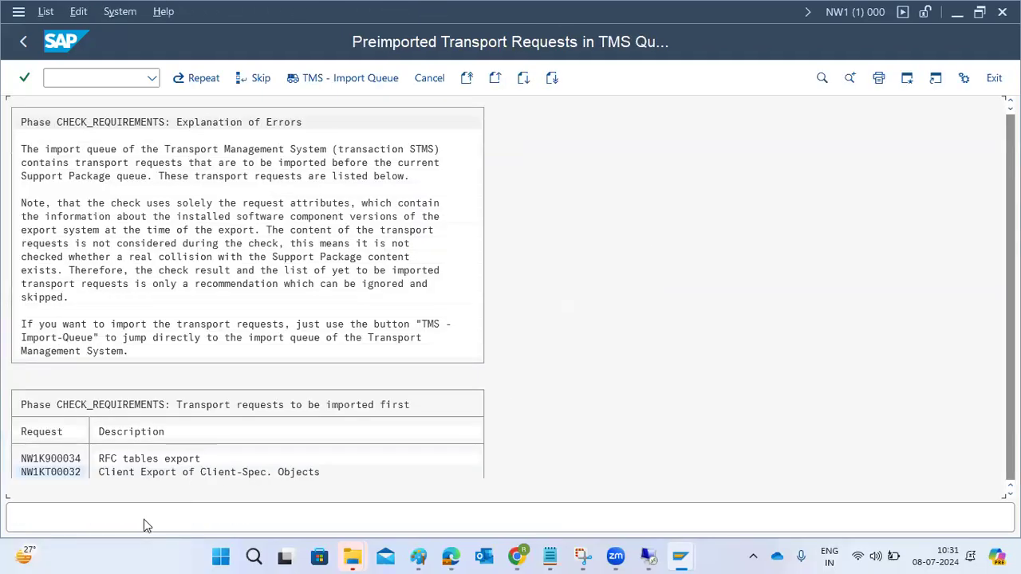
click(66, 124)
click(242, 77)
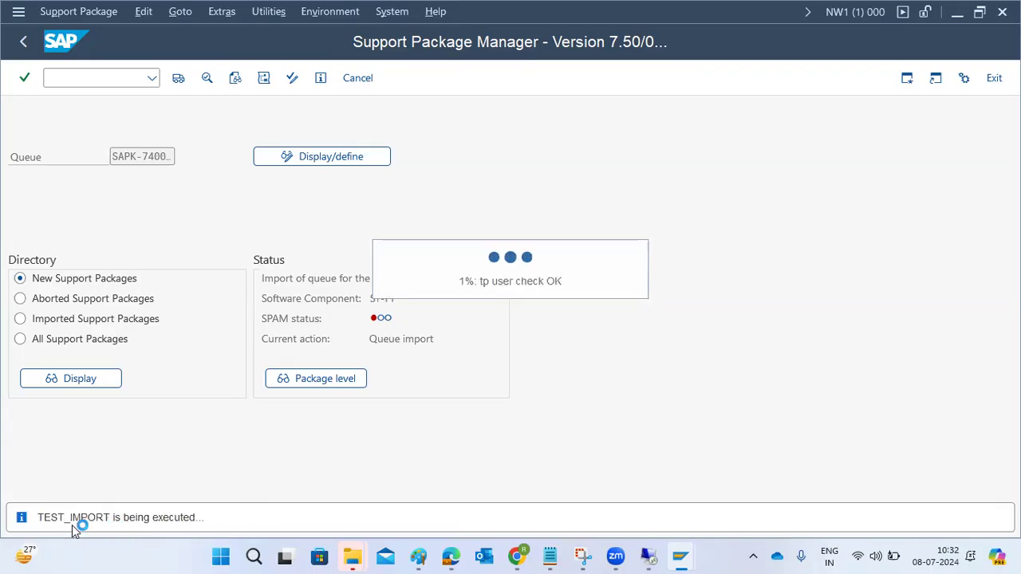
- Switch to Chrome, search Google for "spam and saint phases in sap" in a new tab and open the WordPress List of Phases article
mouse_move(679, 560)
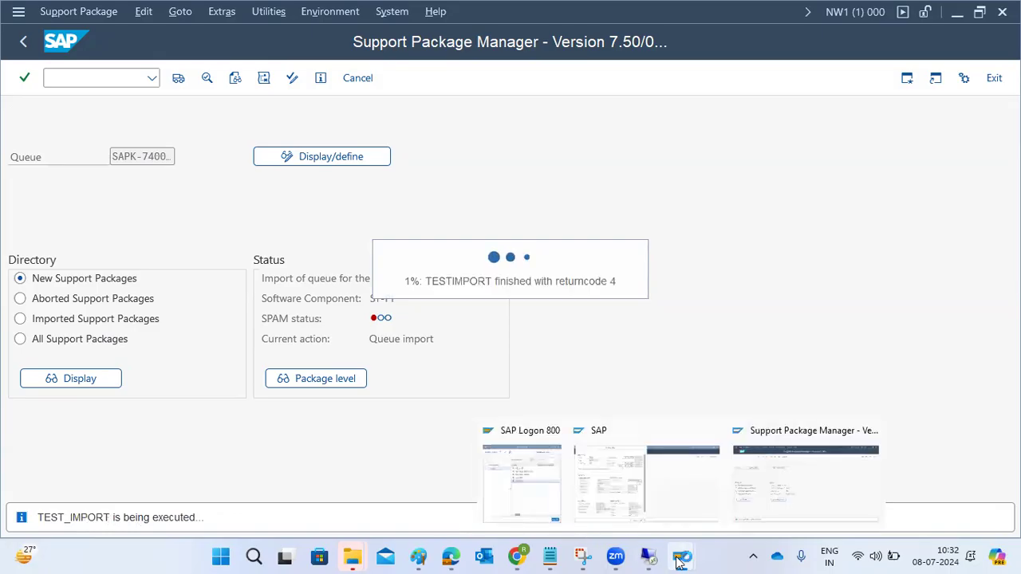
click(518, 557)
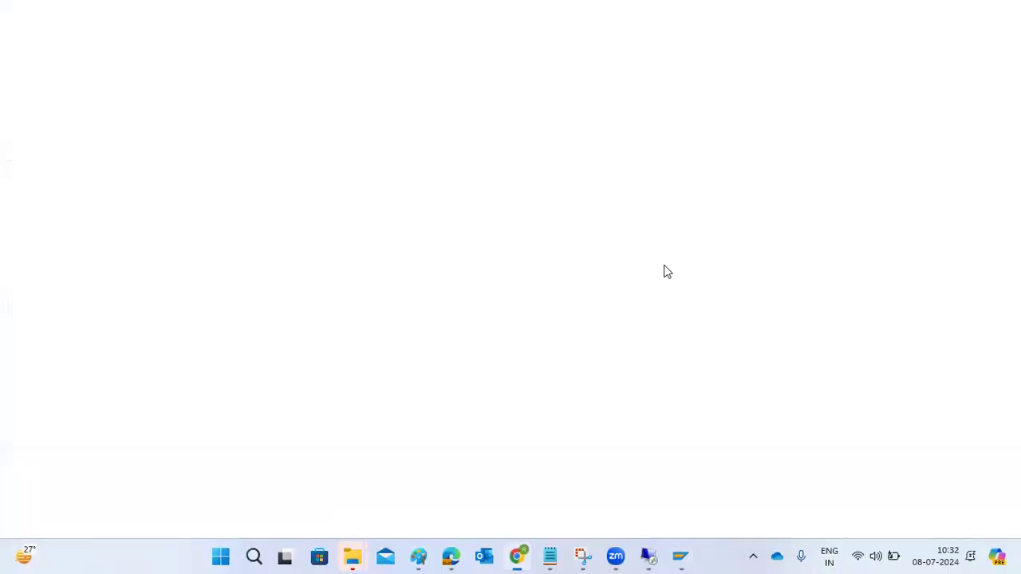
key(ctrl+t)
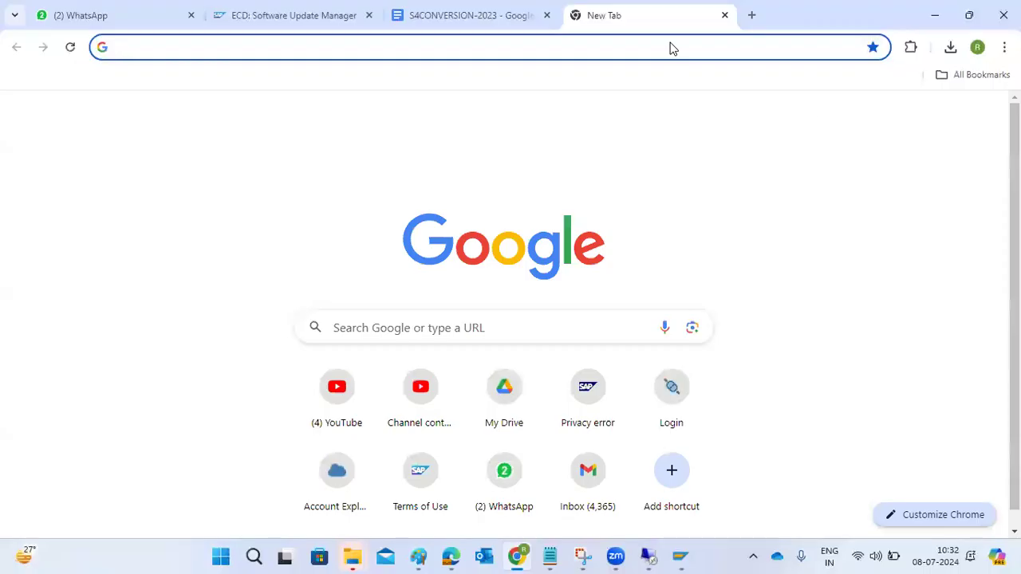
text(SPAM and SAINT )
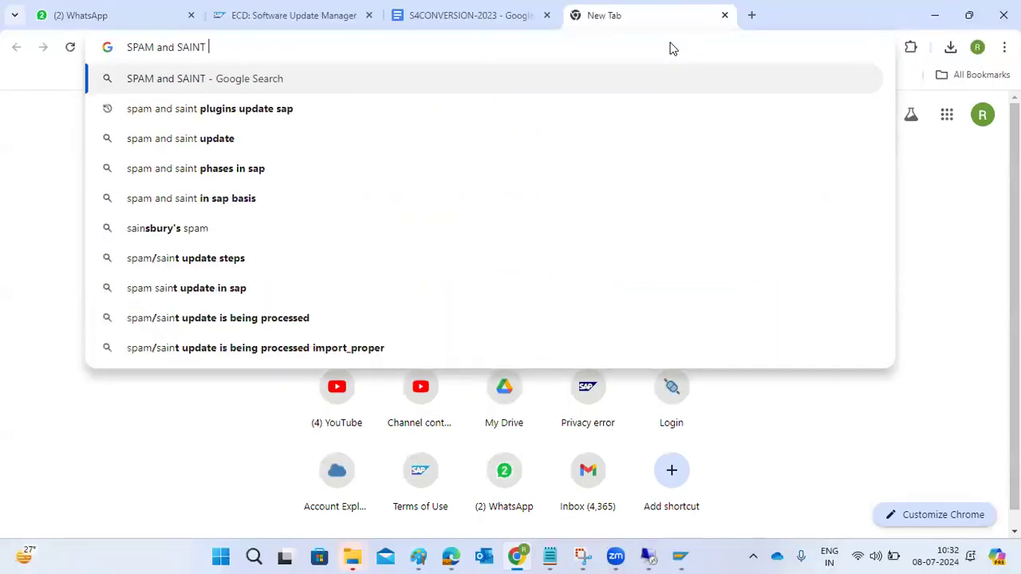
text(phases+in+sap&rlz=1C1RXQR_enIN1076IN1076&oq=)
key(Return)
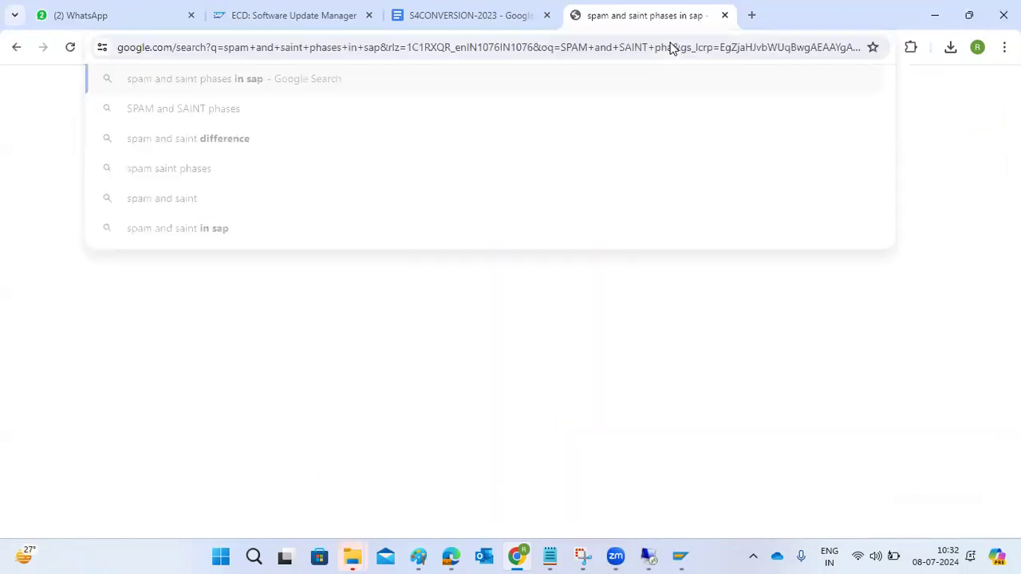
click(271, 231)
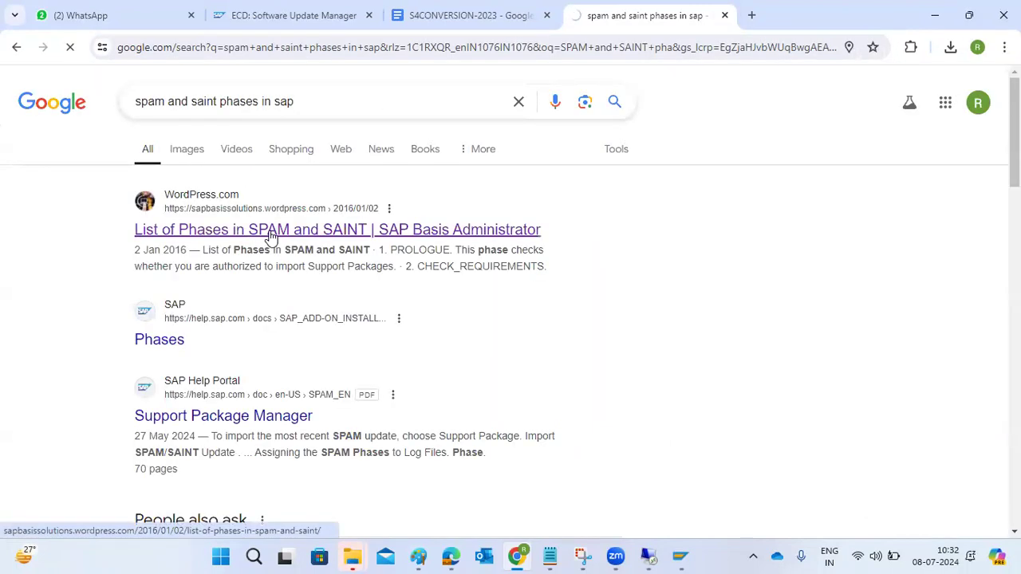
- Read the article's Preparation Module phases, from CHECK_REQUIREMENTS through TEST_IMPORT and the phases after it
scroll(309, 307, down, 5)
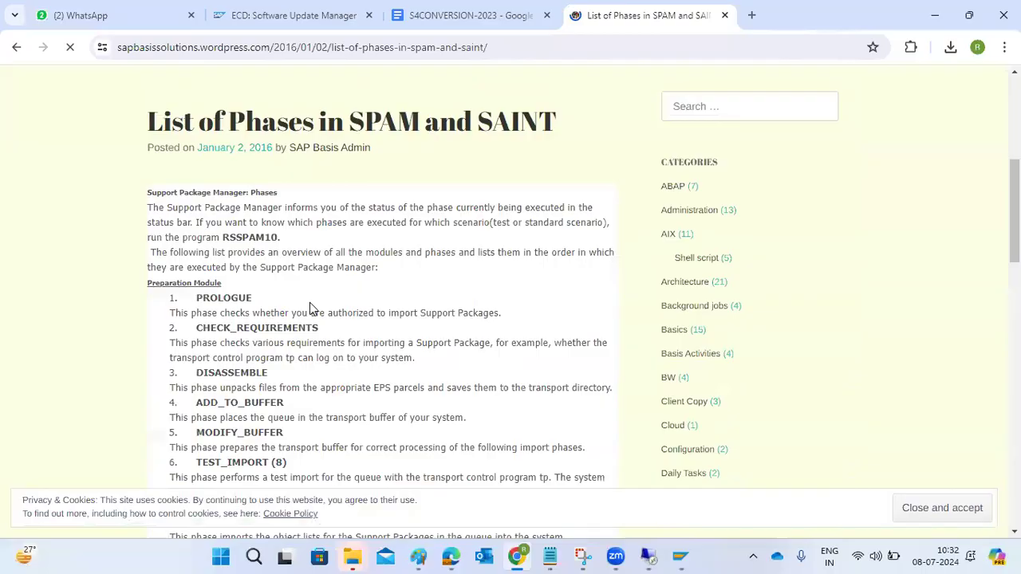
scroll(310, 308, down, 1)
drag(231, 253, 264, 274)
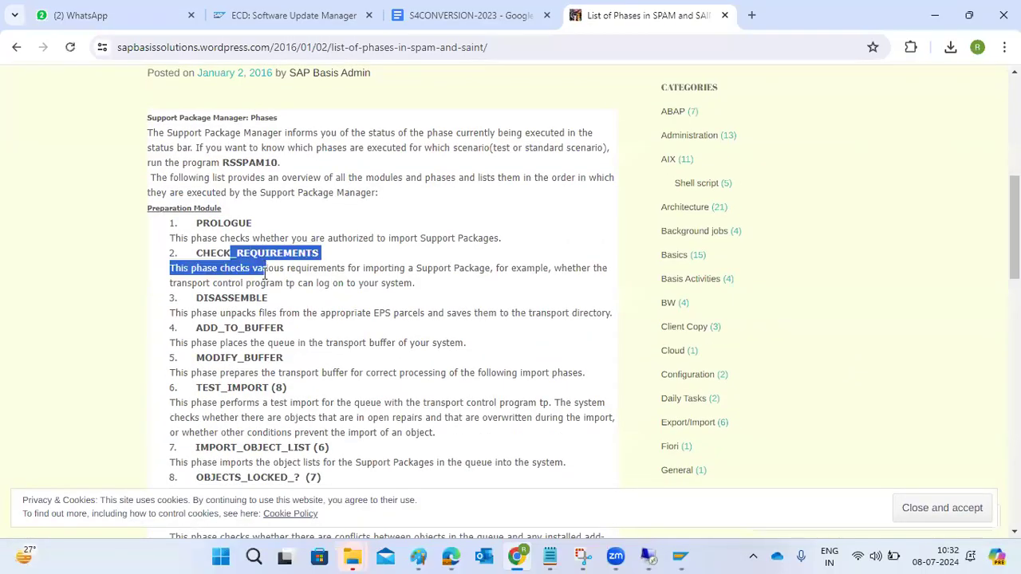
click(232, 295)
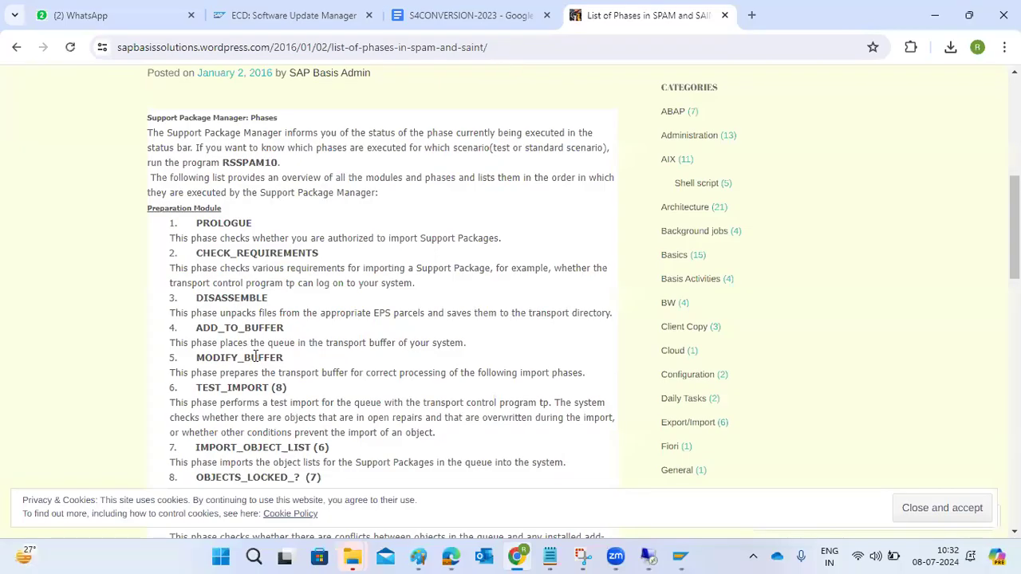
drag(232, 386, 240, 387)
scroll(247, 387, down, 1)
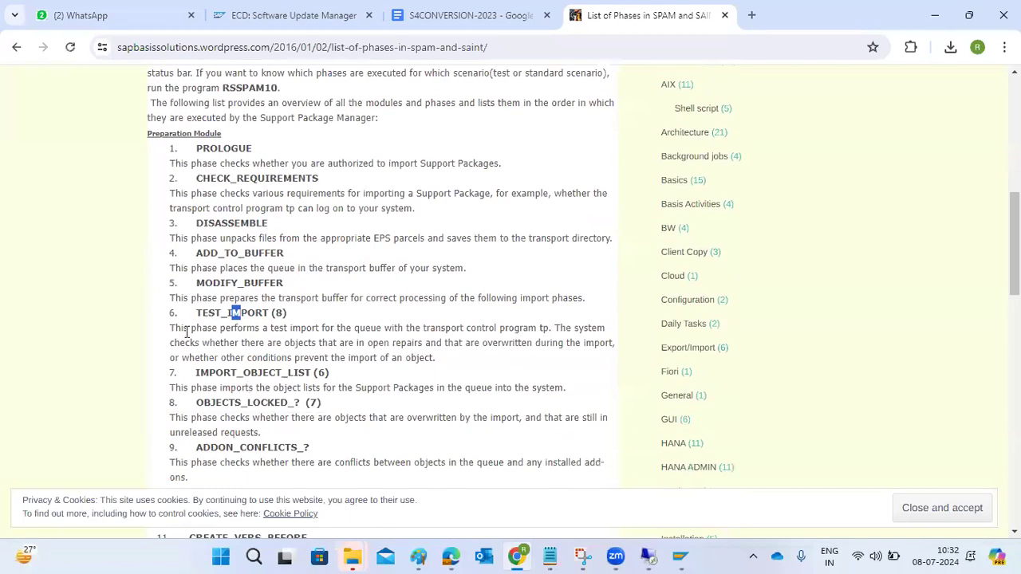
- Check the import's current phase in the Support Package Manager session and return to the phase list in Chrome
mouse_move(680, 556)
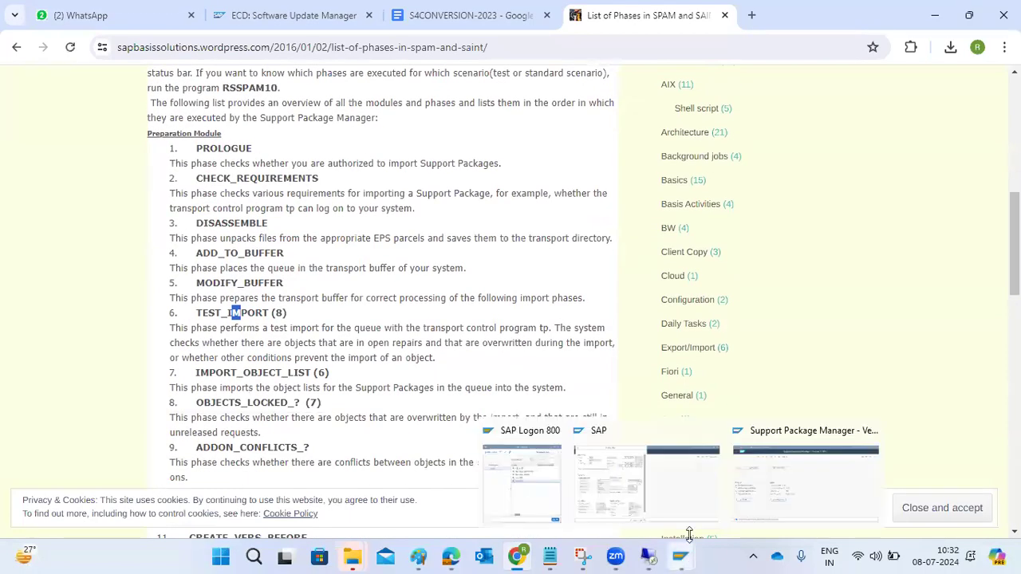
click(793, 489)
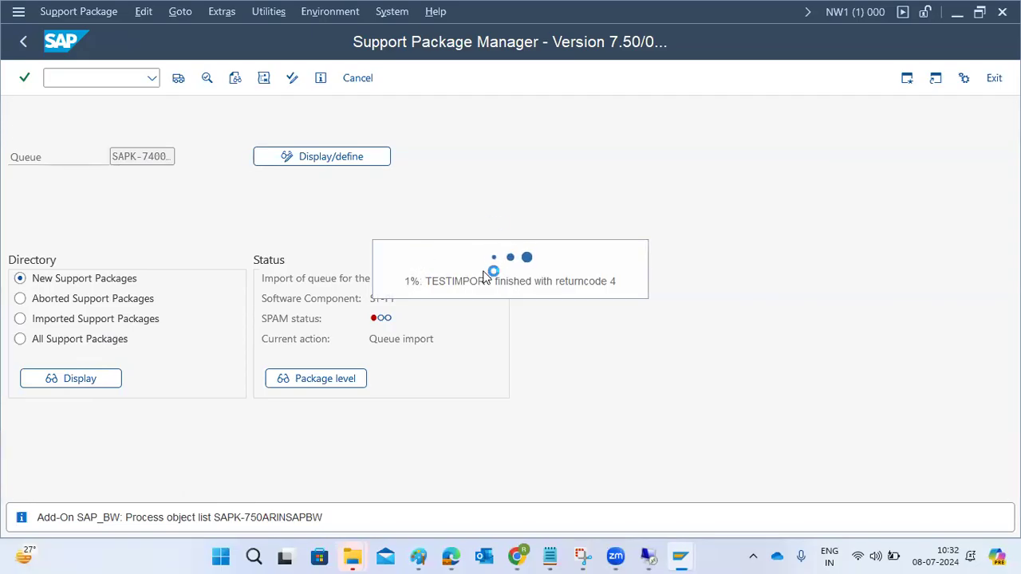
click(517, 556)
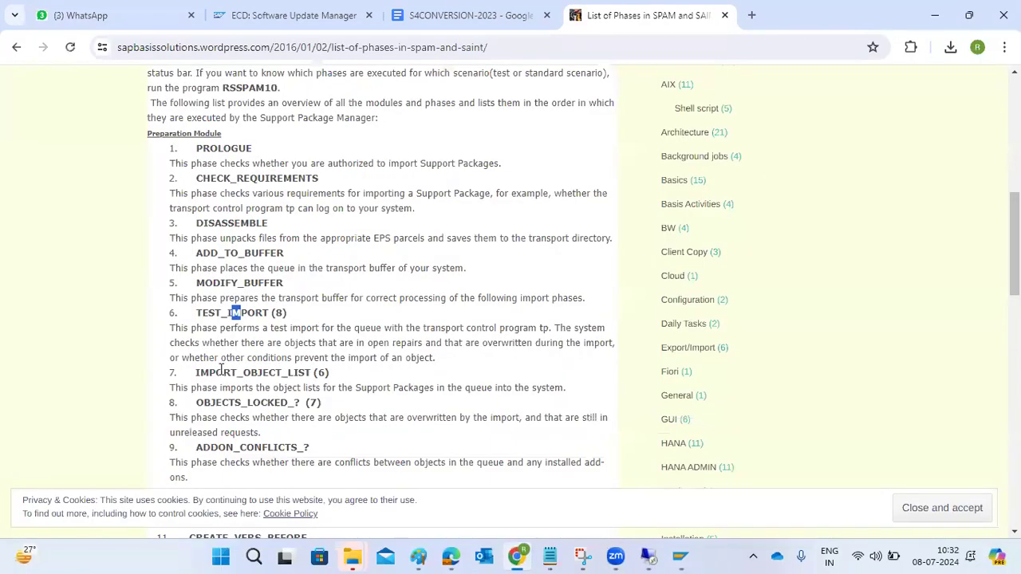
- Review the article's phase list from the Preparation Module through the Import 1, Import 2 and Clean Up modules
drag(205, 318, 203, 313)
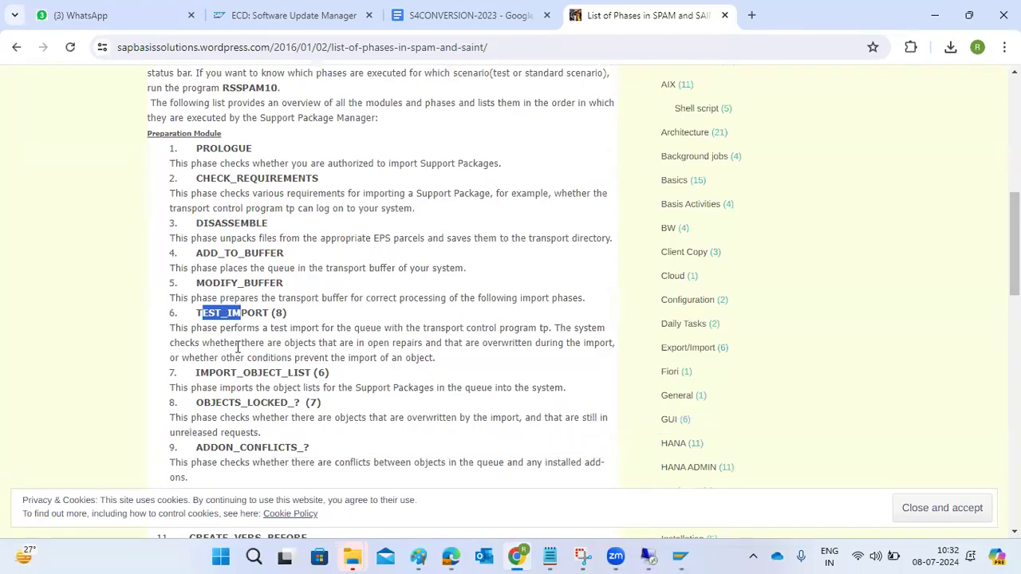
drag(148, 135, 220, 134)
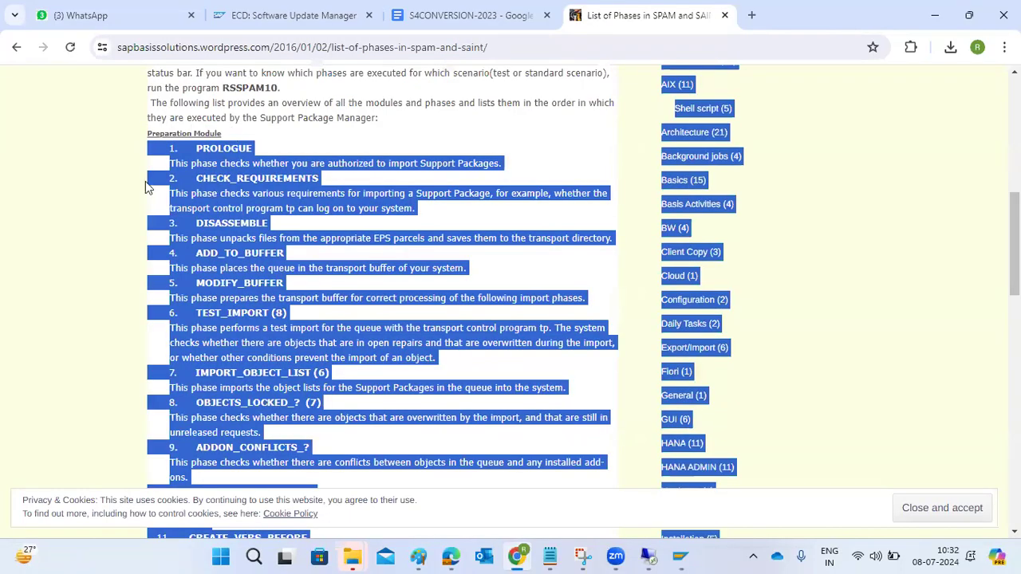
click(177, 47)
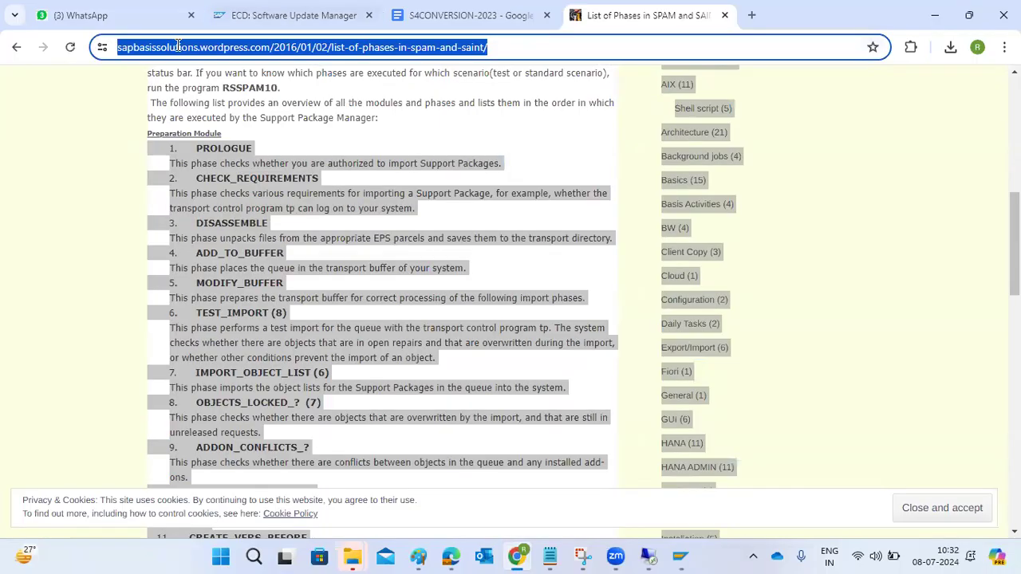
click(458, 434)
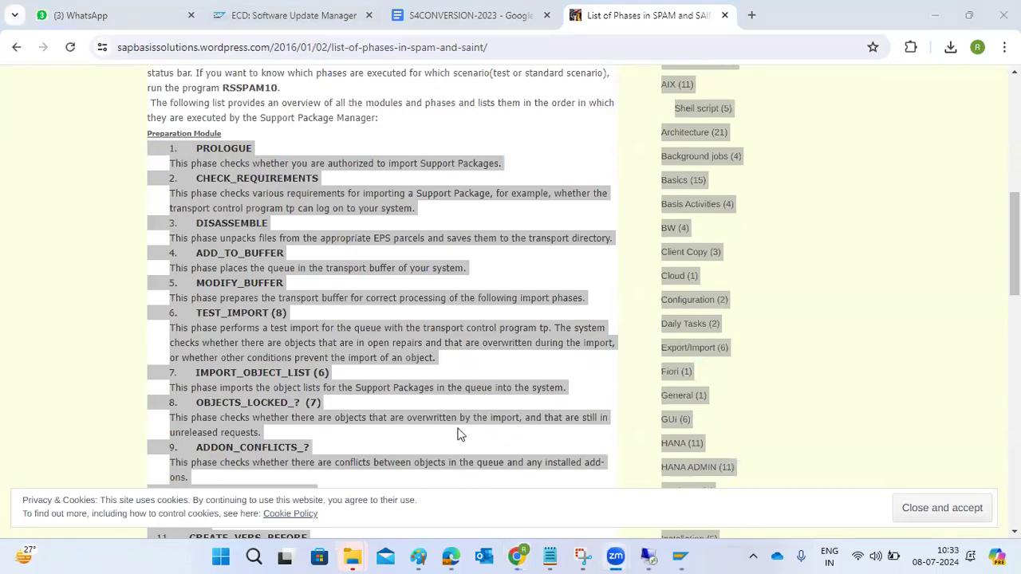
click(88, 304)
scroll(152, 382, down, 2)
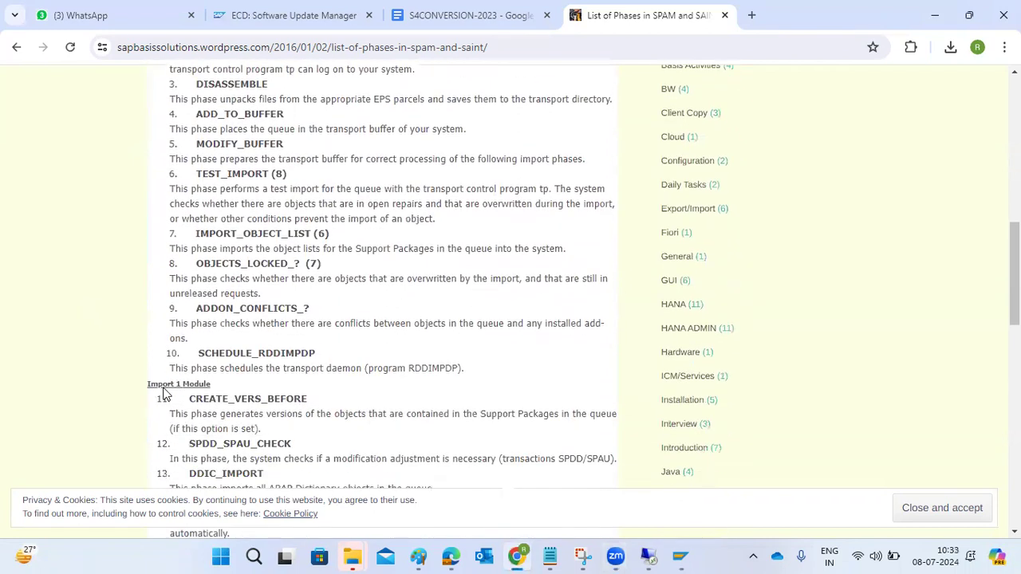
scroll(164, 393, down, 10)
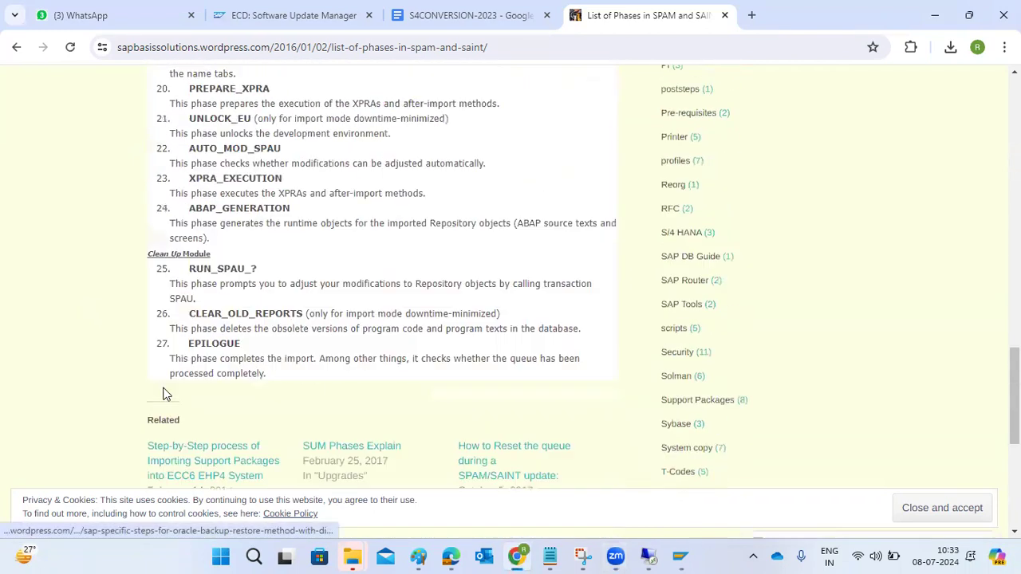
scroll(164, 394, up, 1)
scroll(197, 321, up, 2)
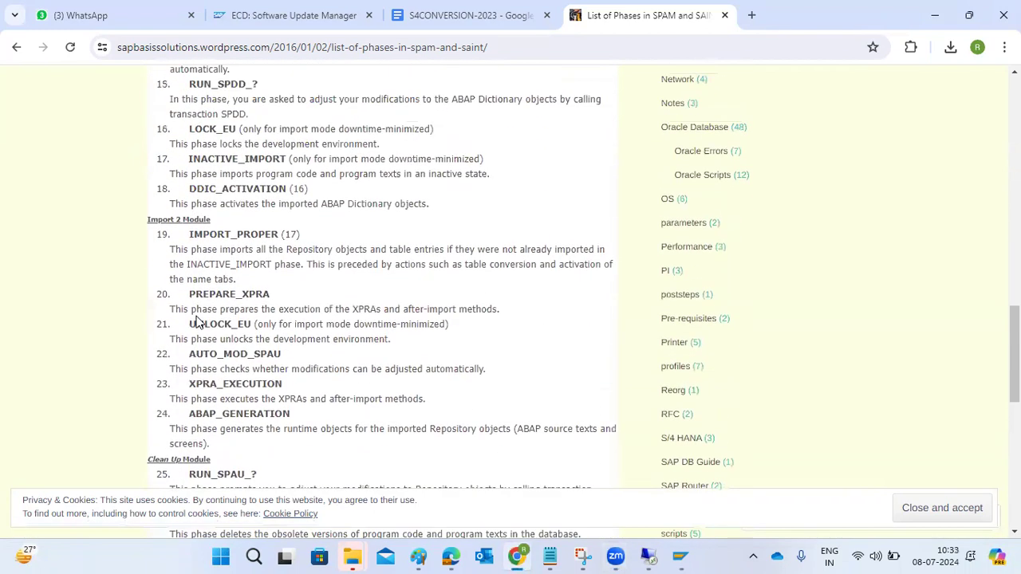
- Read the description of the IMPORT_PROPER phase and compare it with the Import 1 phases just before it
drag(185, 236, 251, 283)
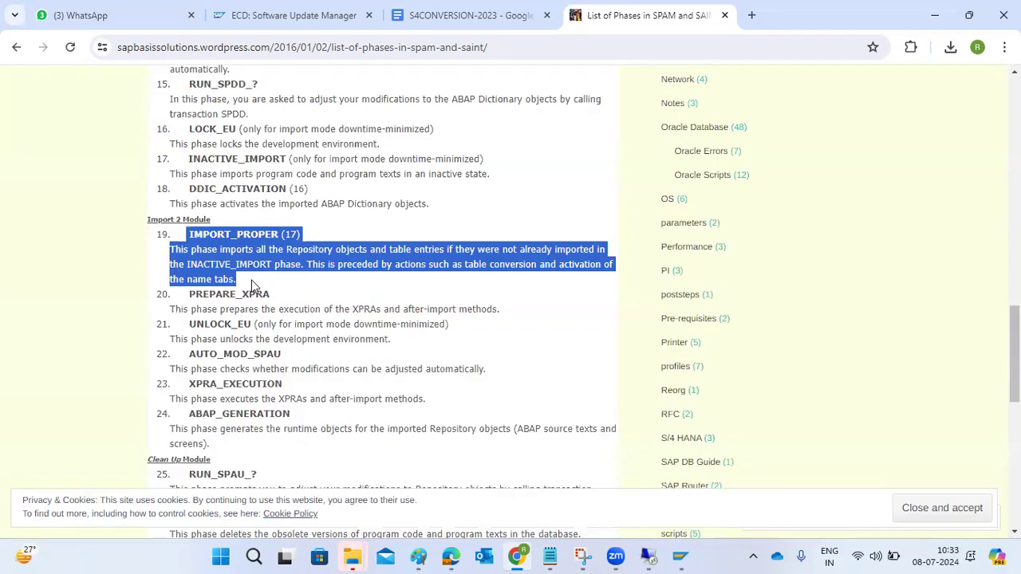
drag(429, 203, 202, 143)
drag(185, 235, 249, 283)
- Return to the Support Package Manager session and confirm continuing the import in the background with the Import 1 module
mouse_move(680, 556)
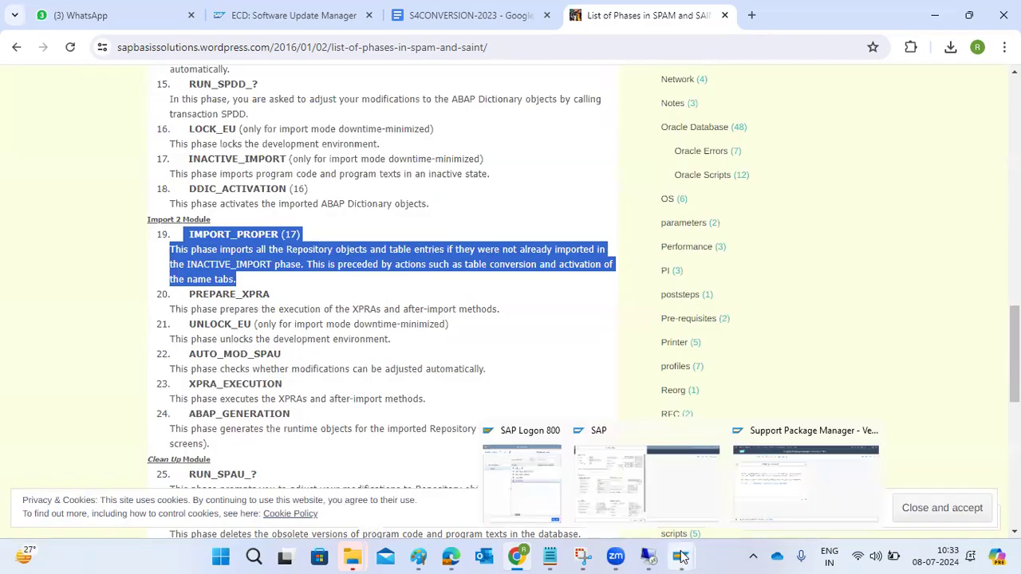
click(784, 489)
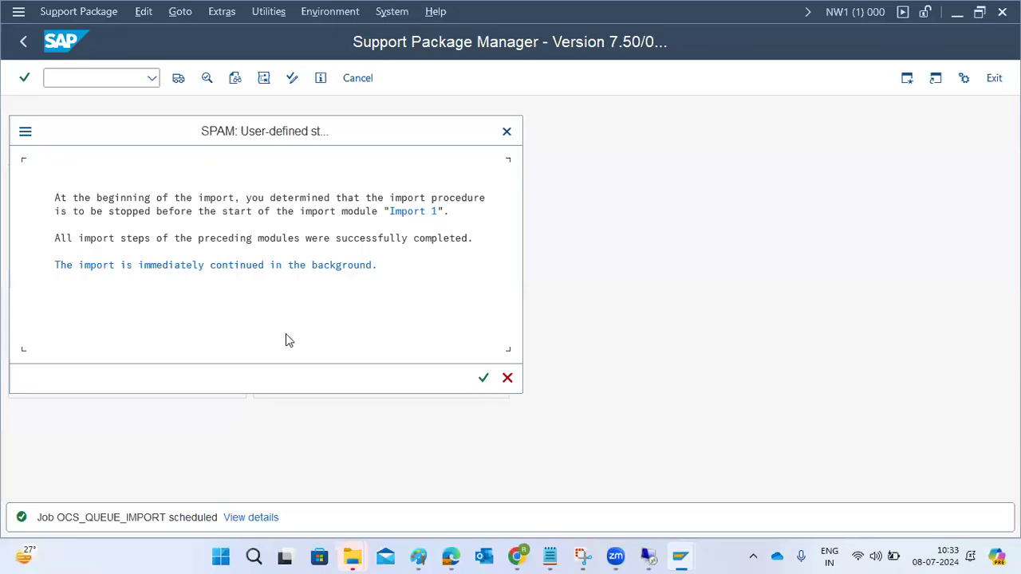
click(140, 269)
click(483, 378)
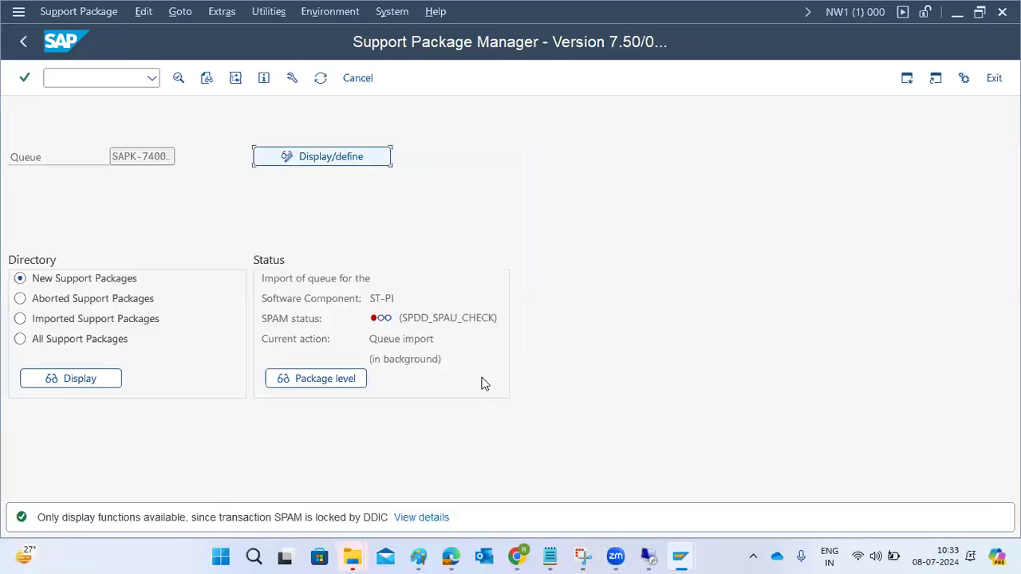
- Refresh the import status, then switch to Chrome and read the SPDD_SPAU_CHECK phase description
click(320, 81)
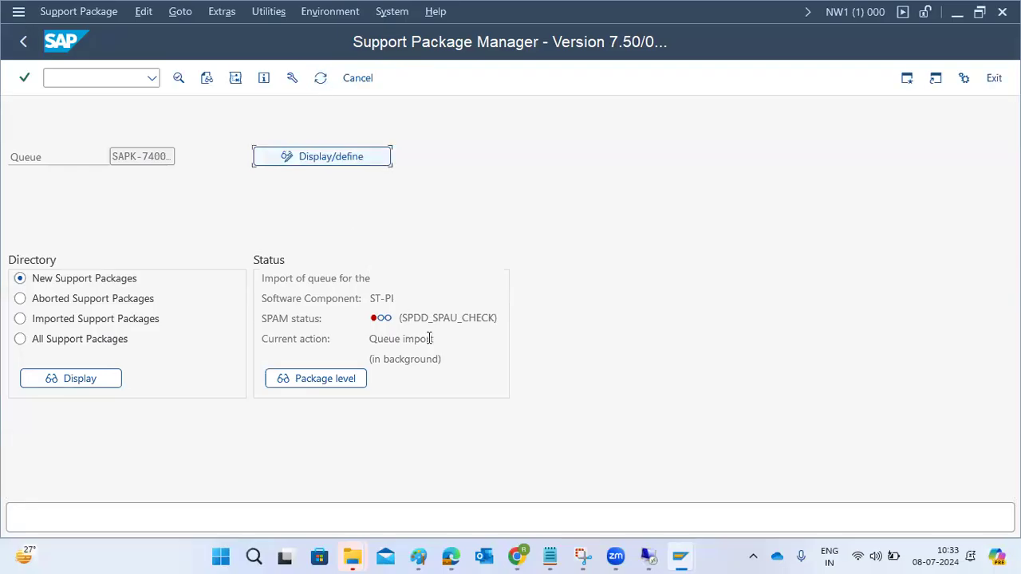
drag(408, 317, 506, 318)
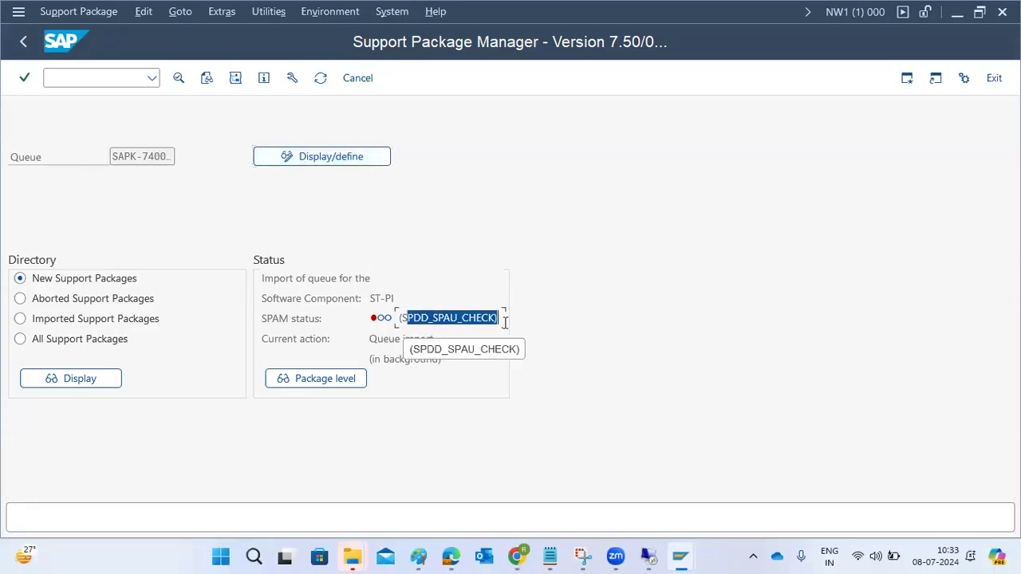
click(518, 556)
click(360, 386)
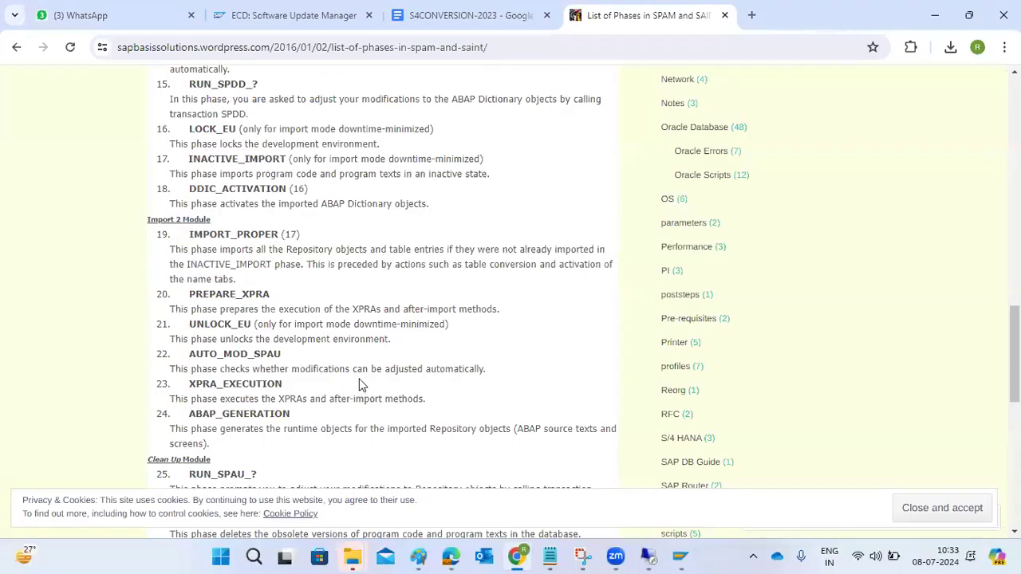
scroll(360, 385, up, 3)
drag(190, 208, 614, 219)
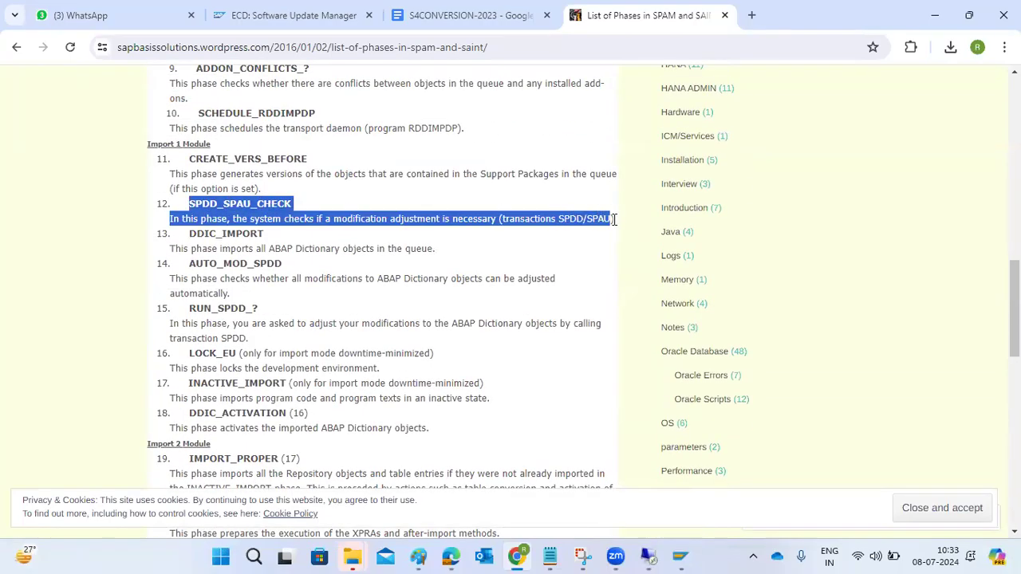
- Refresh the status in the Support Package Manager session, then read the DDIC_IMPORT phase description in Chrome
mouse_move(679, 556)
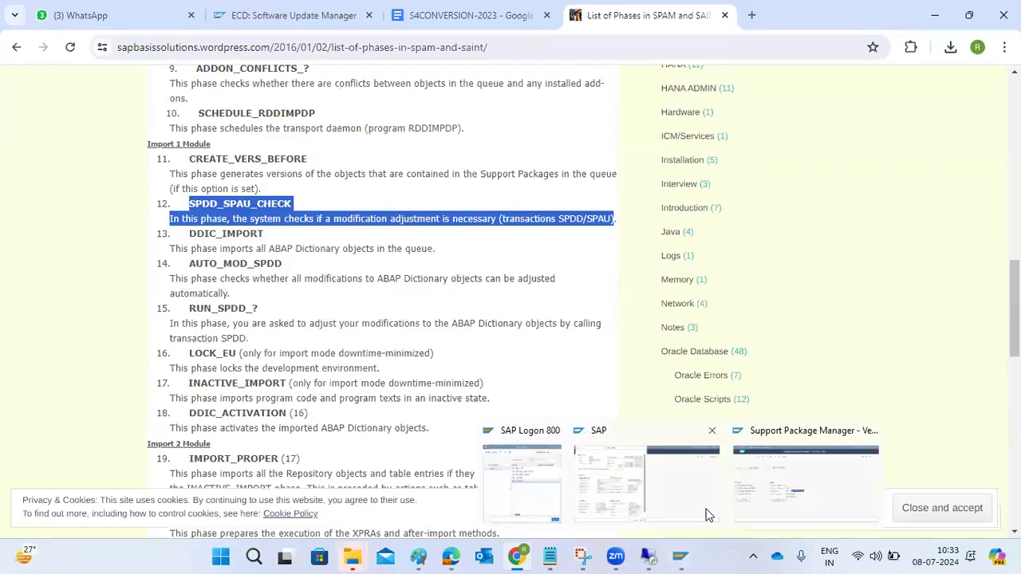
click(766, 481)
click(321, 76)
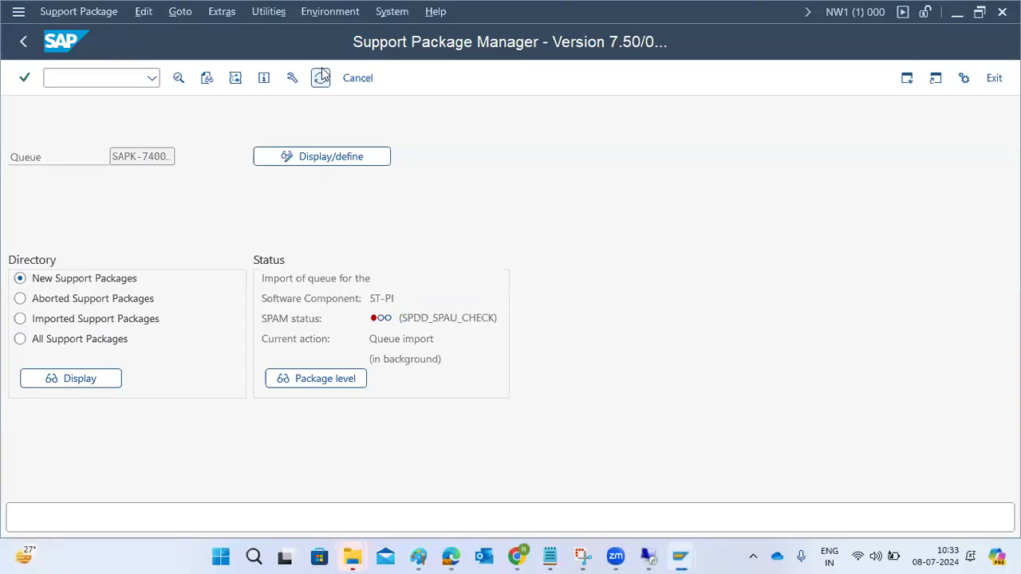
click(321, 77)
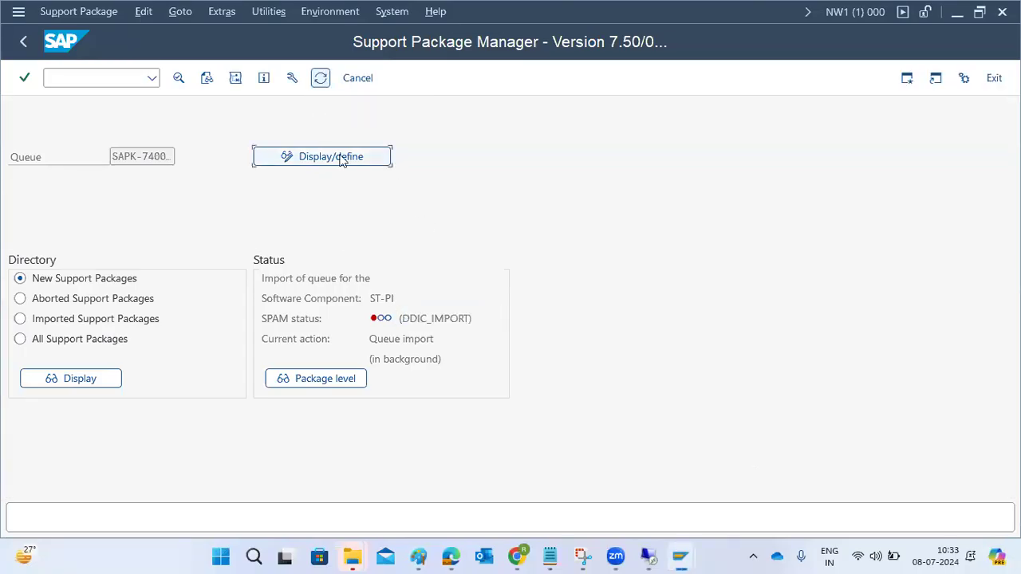
drag(416, 319, 465, 318)
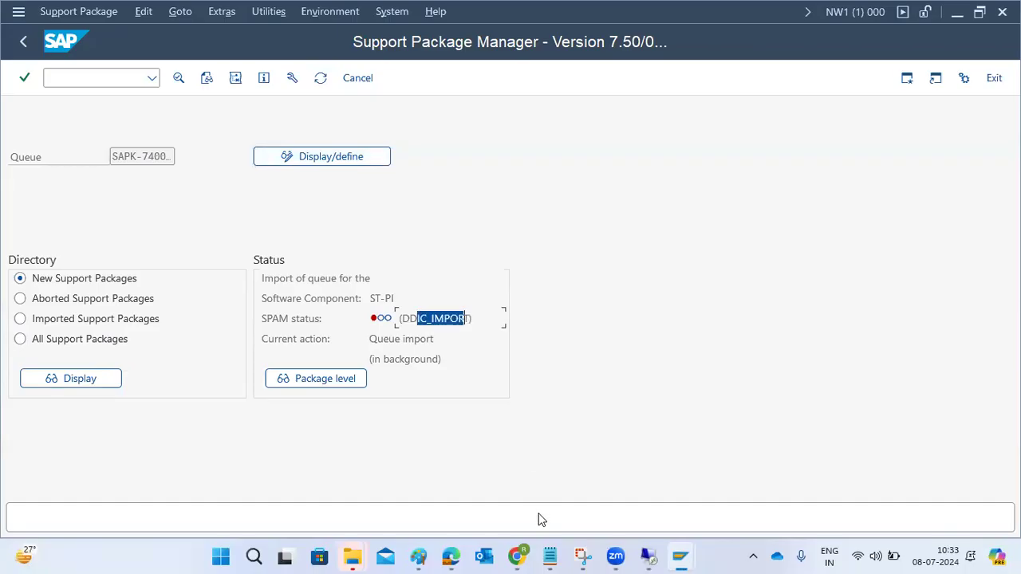
click(517, 557)
drag(192, 247, 440, 249)
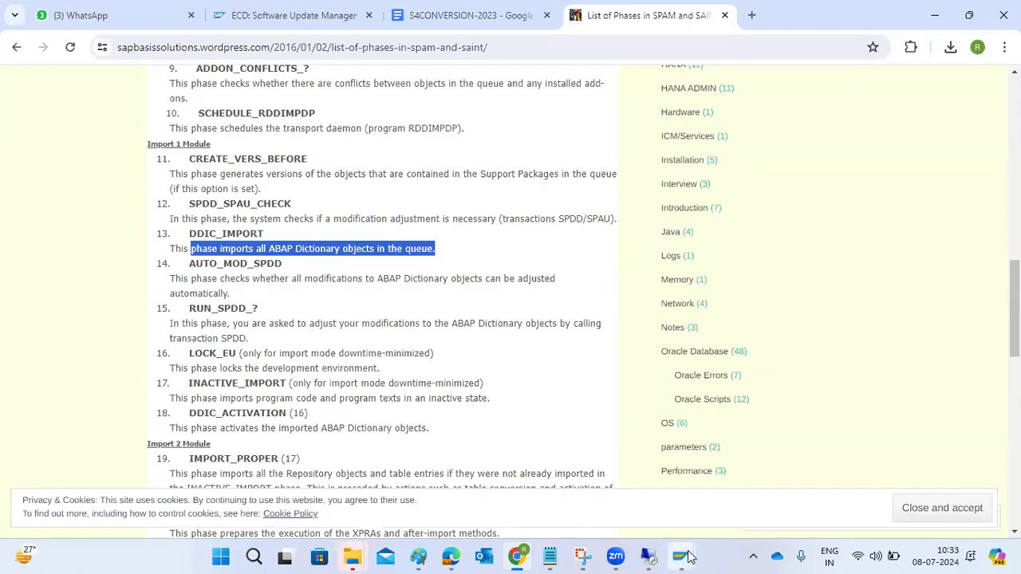
- Switch back to the Support Package Manager session and refresh the import status to check the current phase
mouse_move(687, 557)
click(798, 487)
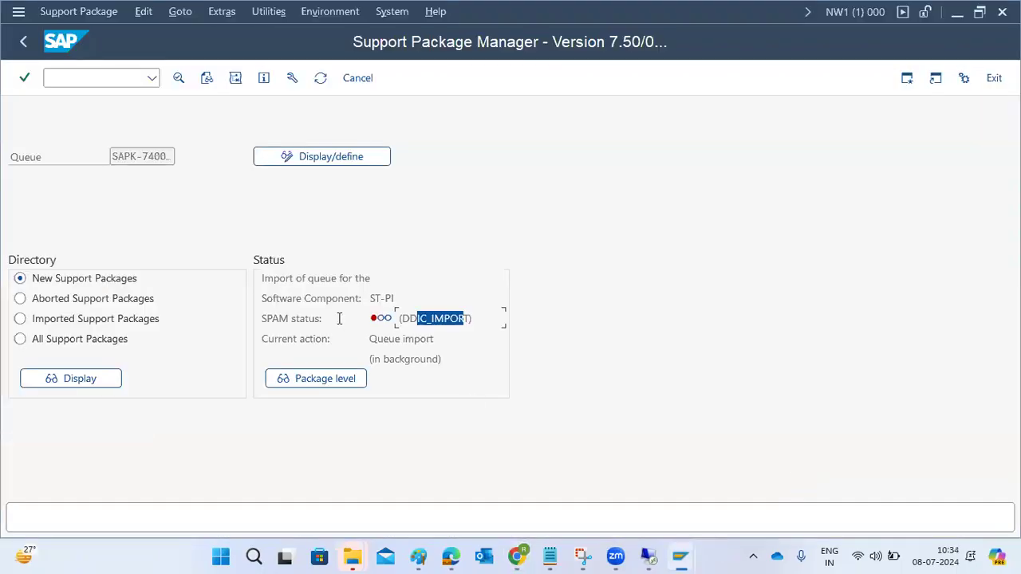
click(320, 79)
click(320, 78)
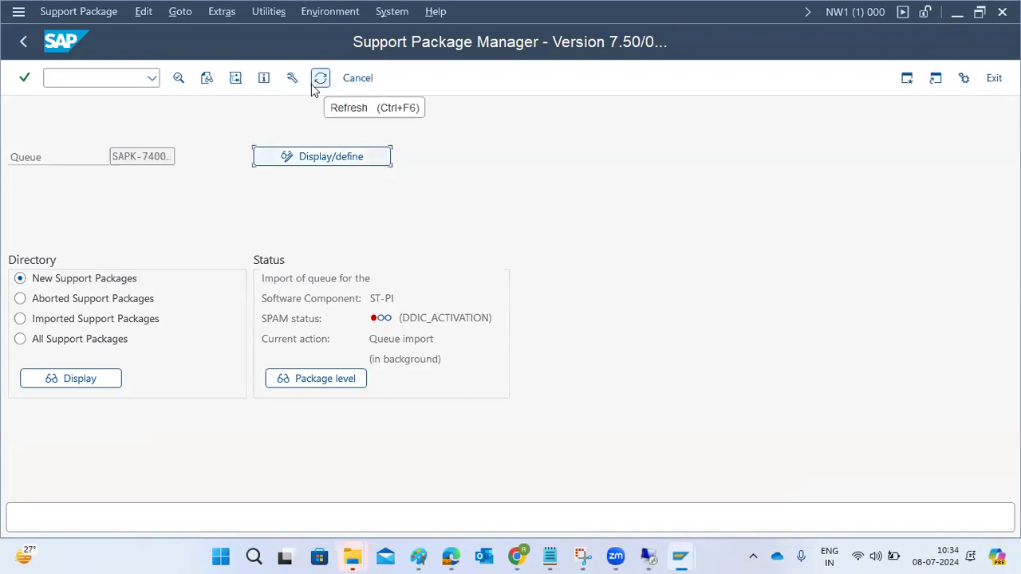
- Examine the Support Package Manager's extra functions for resetting the queue status during the import
click(221, 12)
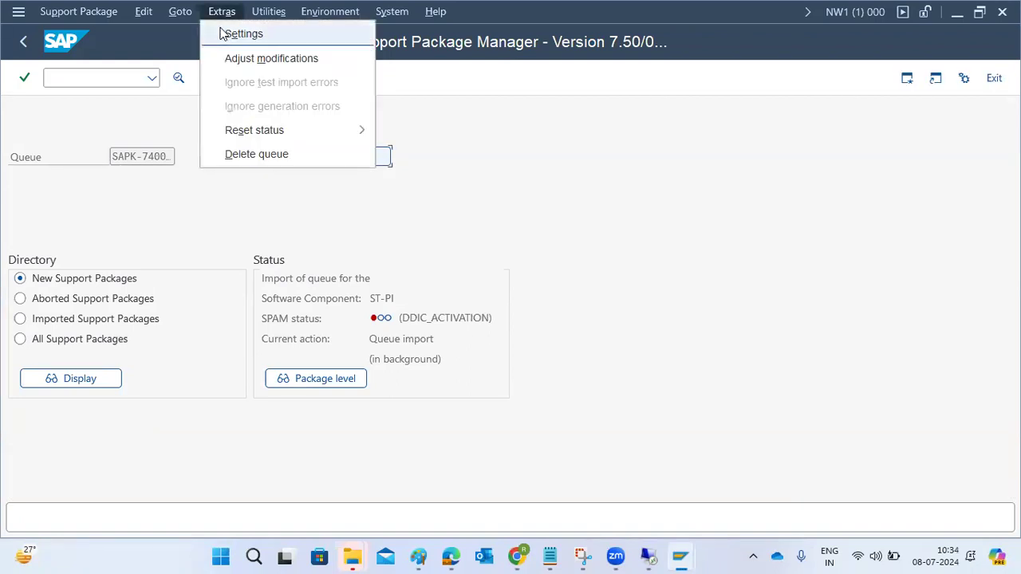
click(180, 12)
mouse_move(255, 35)
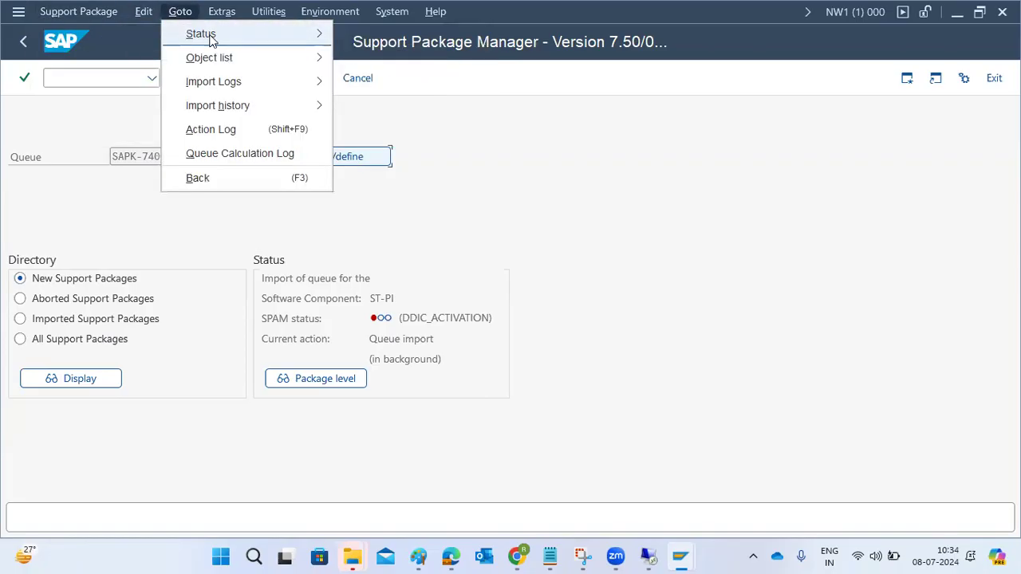
mouse_move(215, 22)
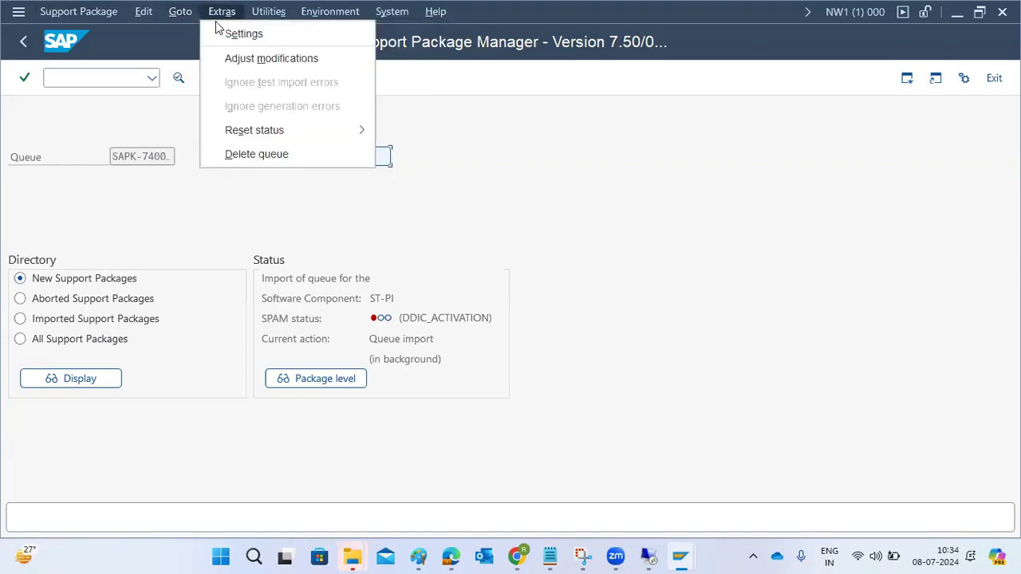
mouse_move(345, 130)
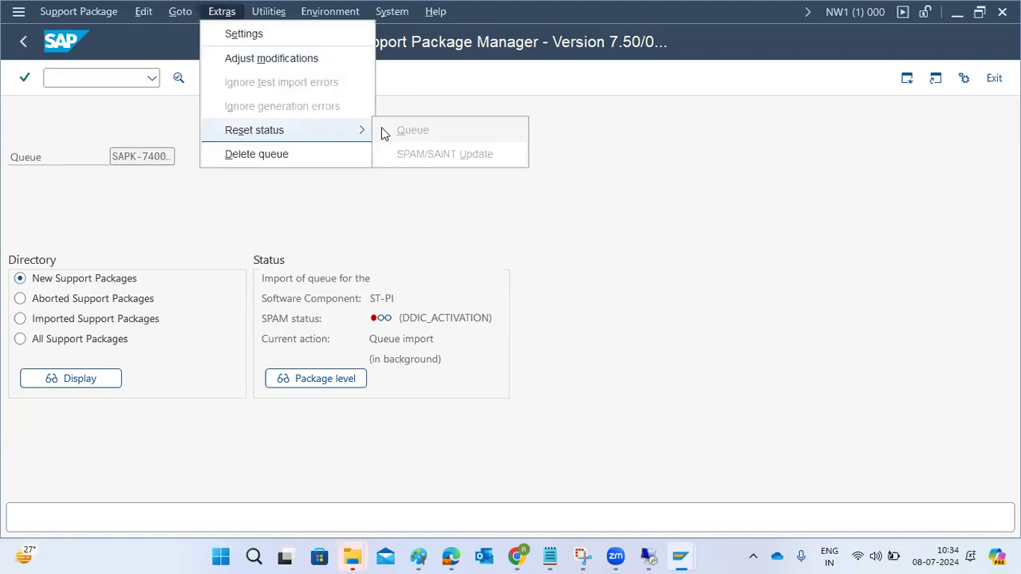
click(473, 230)
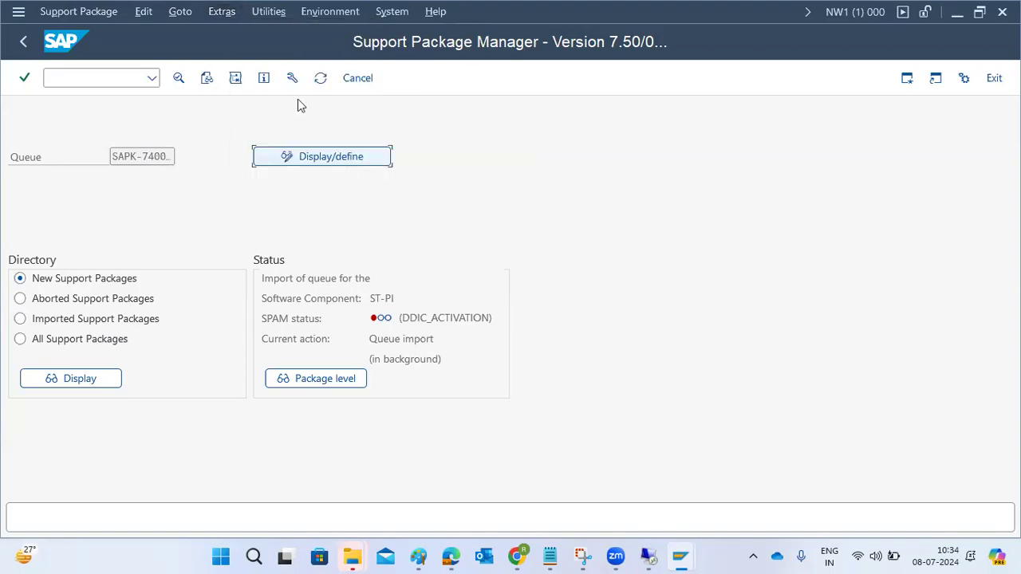
- Refresh the import status and check whether the queue status can be reset in the current phase
click(320, 78)
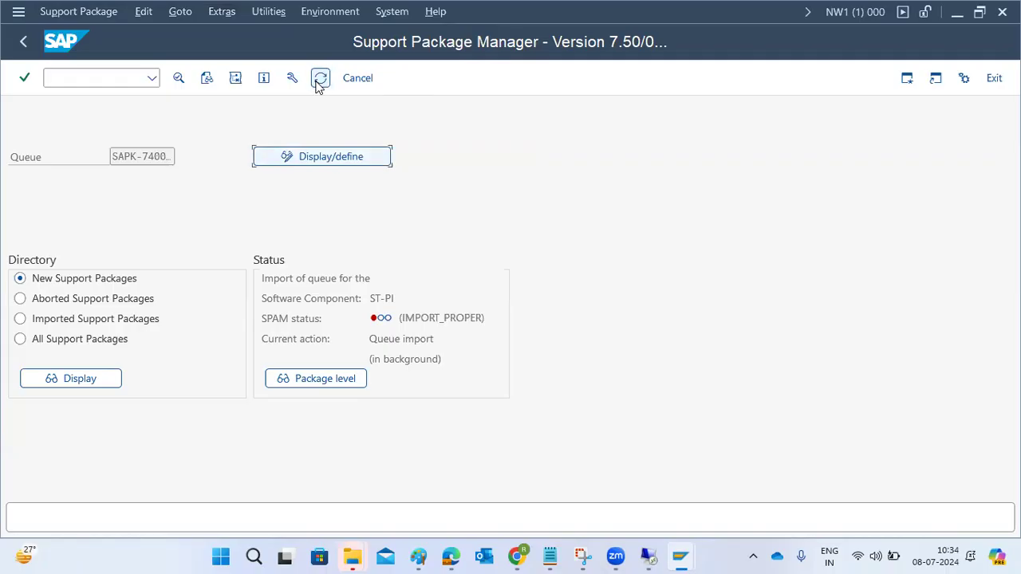
drag(405, 317, 471, 319)
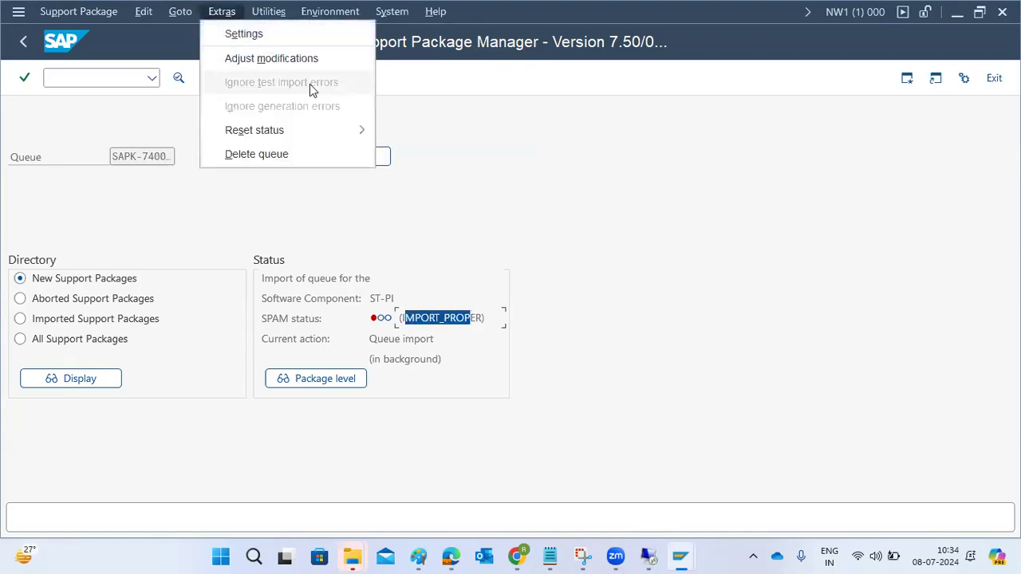
mouse_move(355, 130)
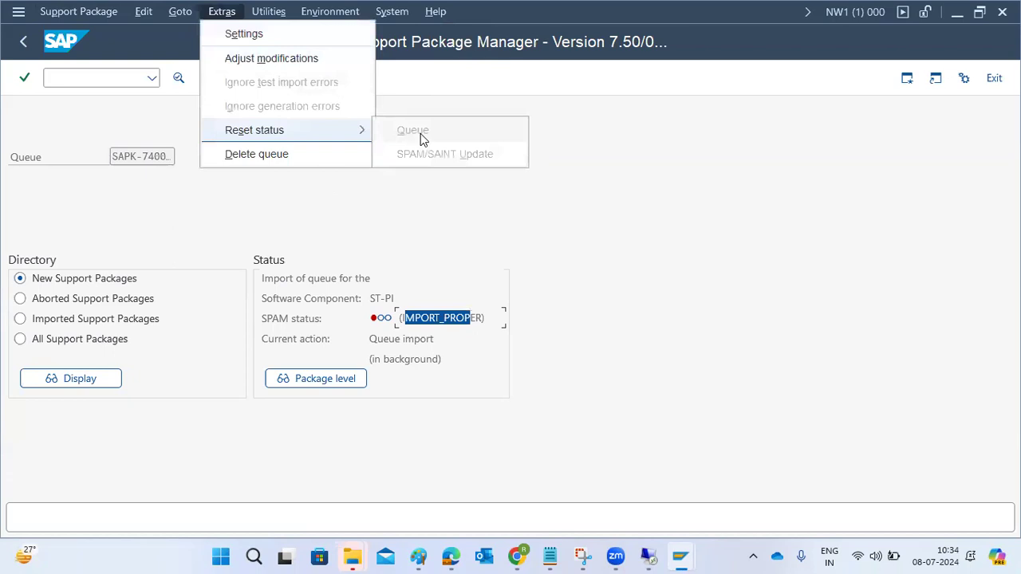
click(590, 272)
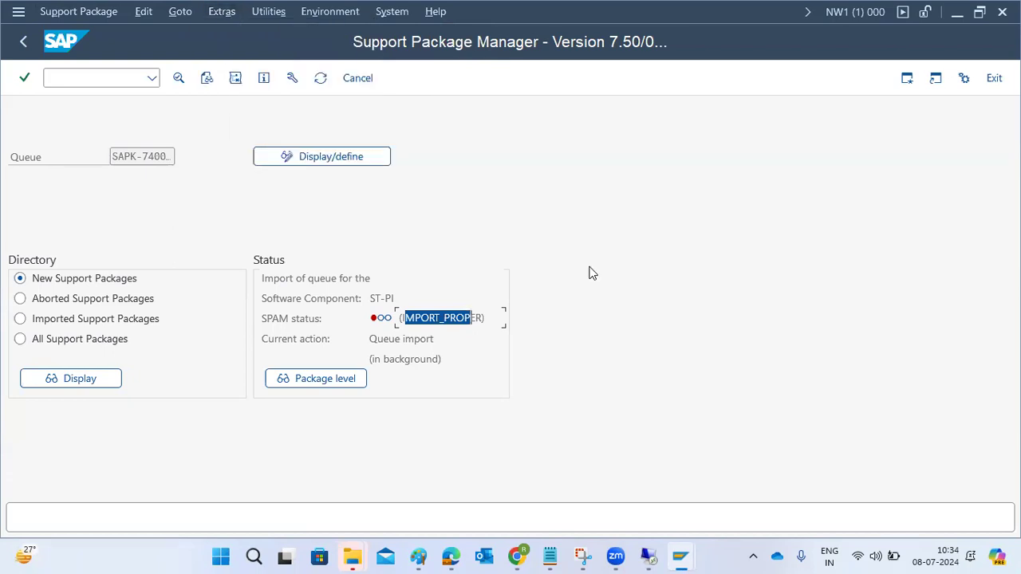
- Keep refreshing the import status, then switch to the other SAP session showing the installed software component versions
click(319, 77)
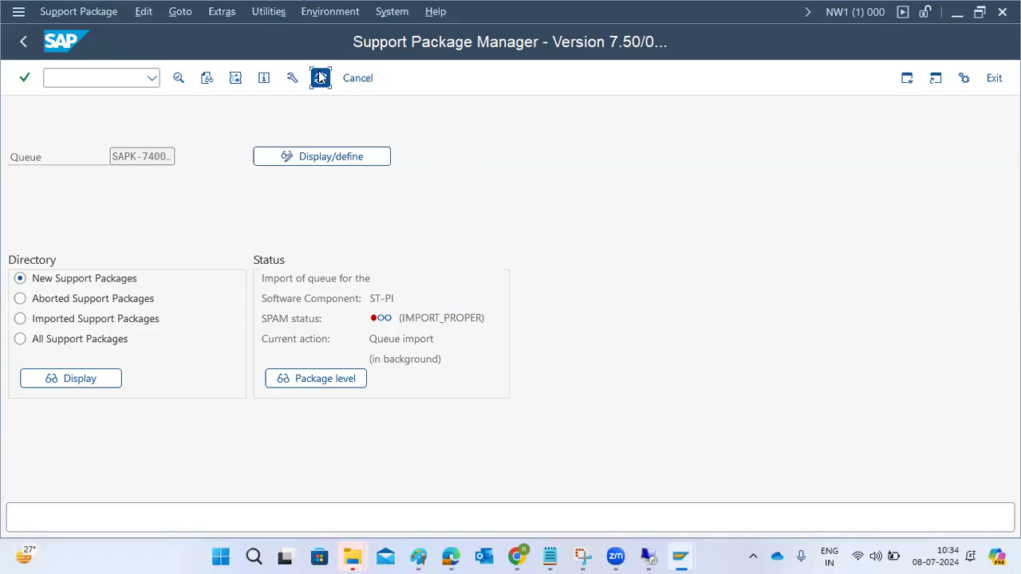
click(320, 78)
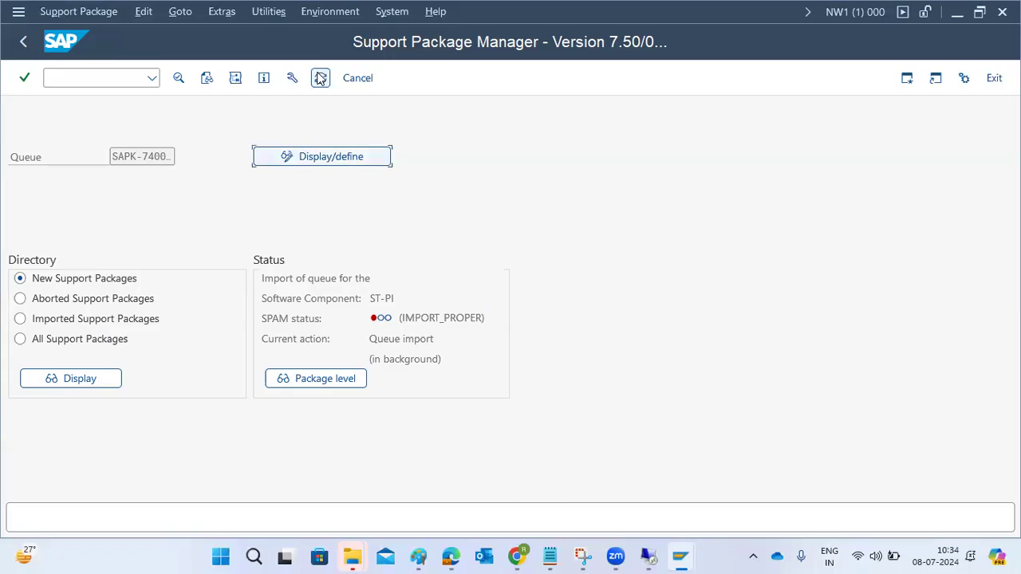
click(320, 77)
mouse_move(665, 556)
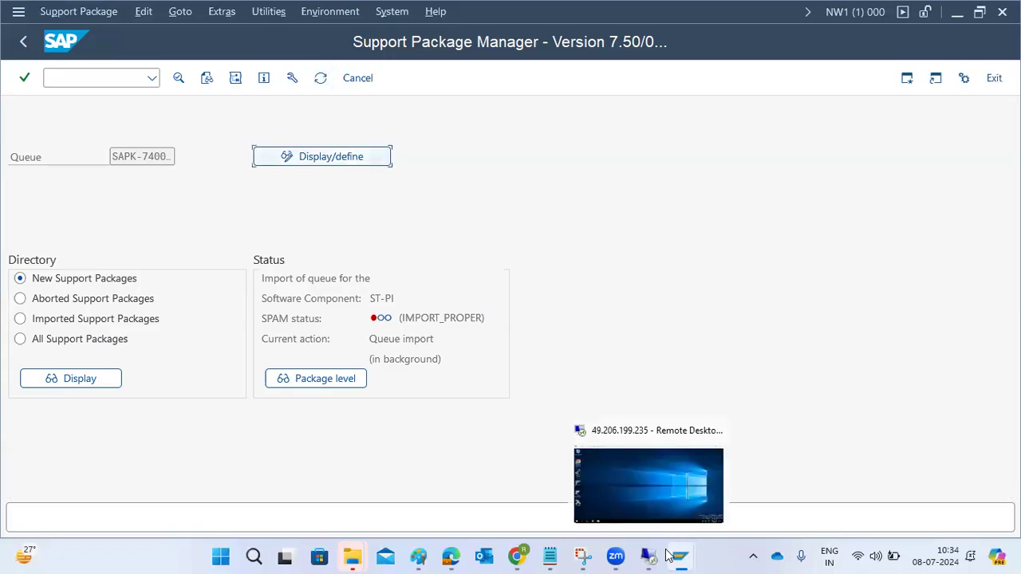
click(620, 501)
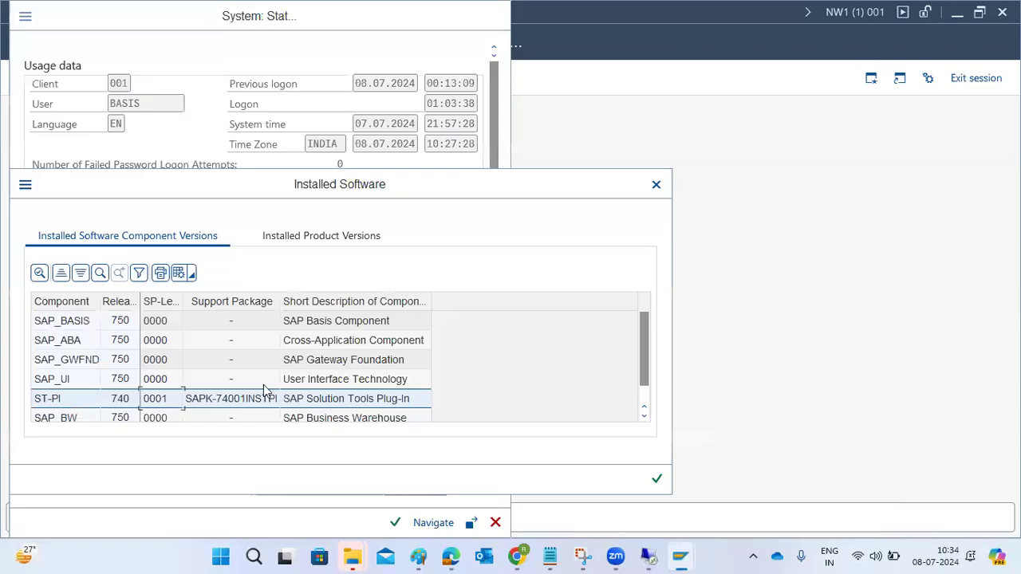
- Select the ST-PI entry in the installed components, then switch to the Support Package Manager session and refresh the import status
click(62, 399)
mouse_move(692, 557)
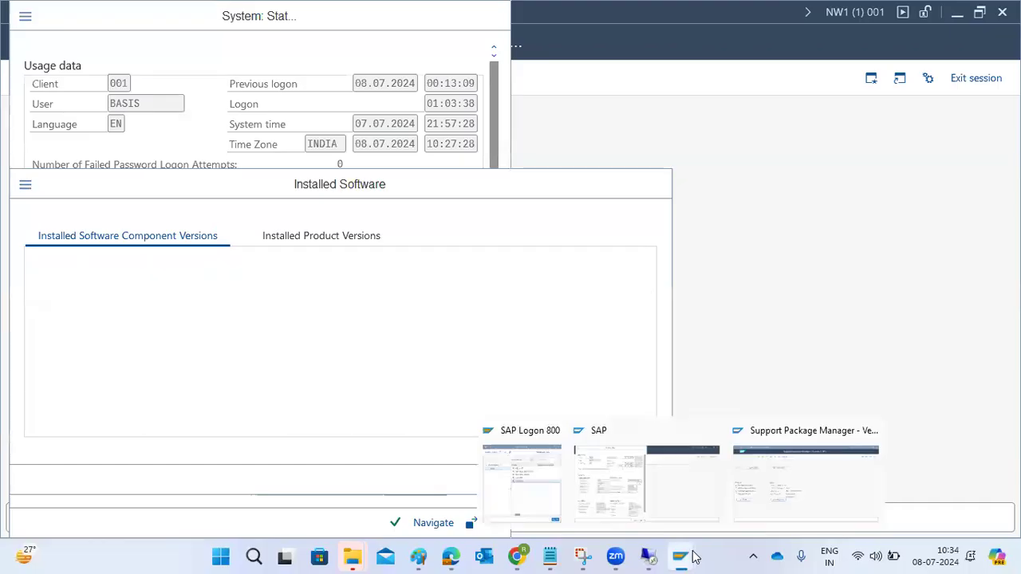
click(777, 504)
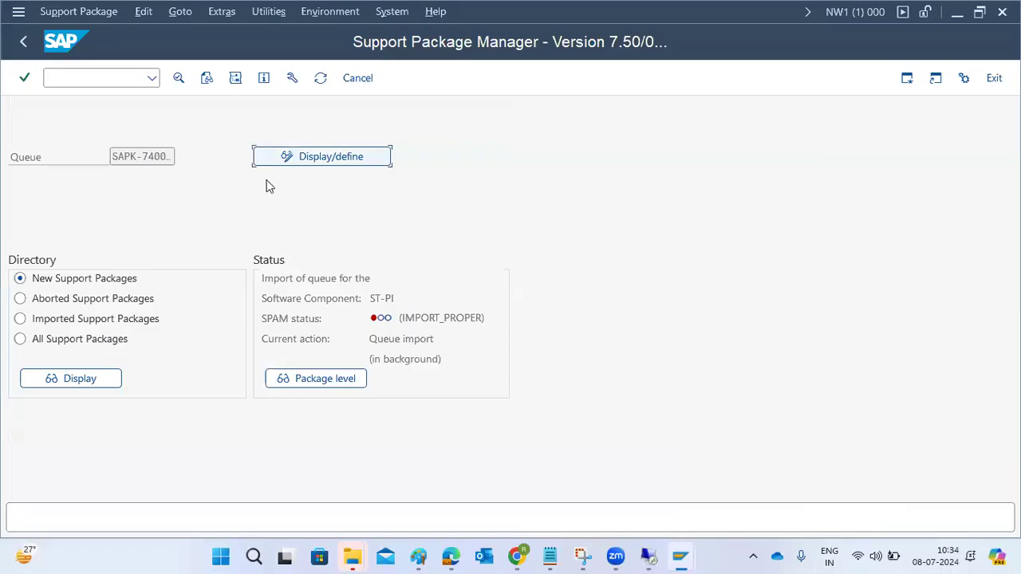
click(323, 78)
click(321, 78)
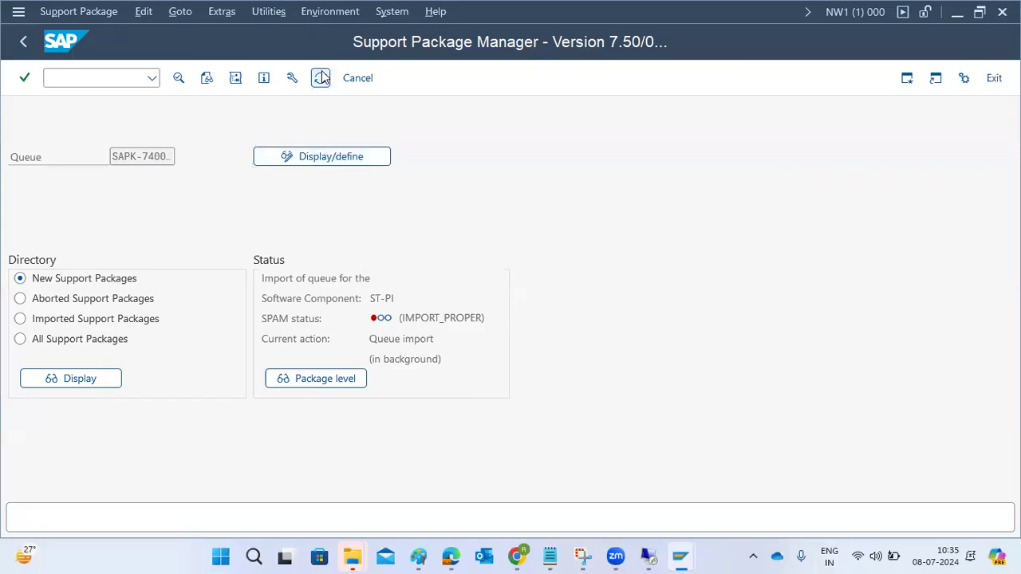
- Keep refreshing the import status and highlight the phase name in the SPAM status field
mouse_move(532, 556)
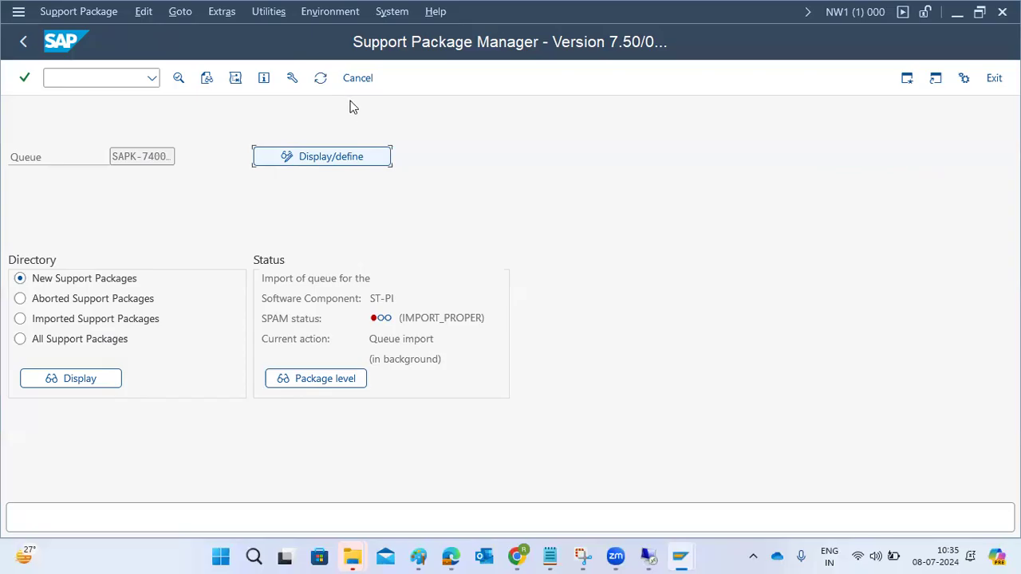
click(315, 80)
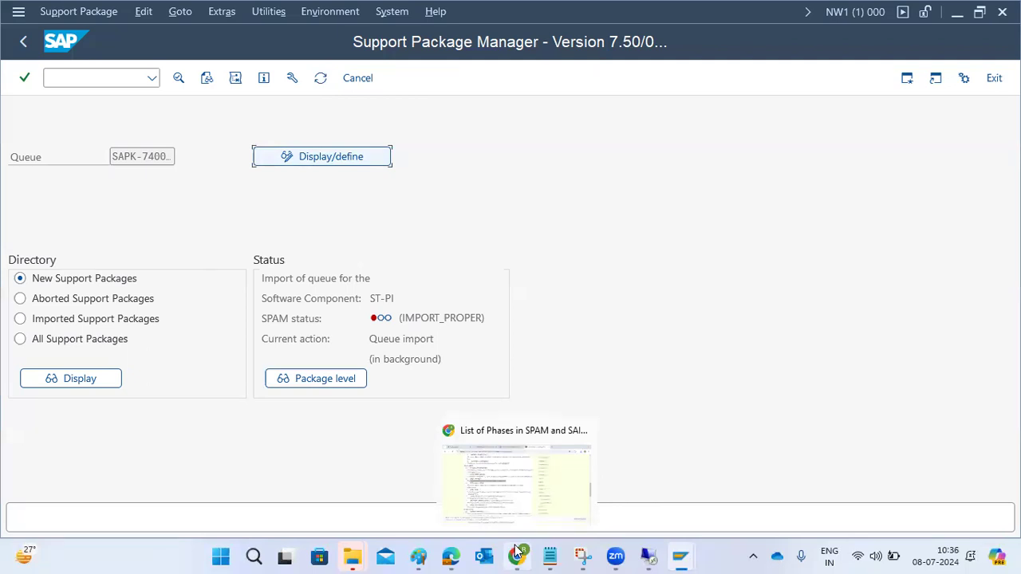
click(320, 77)
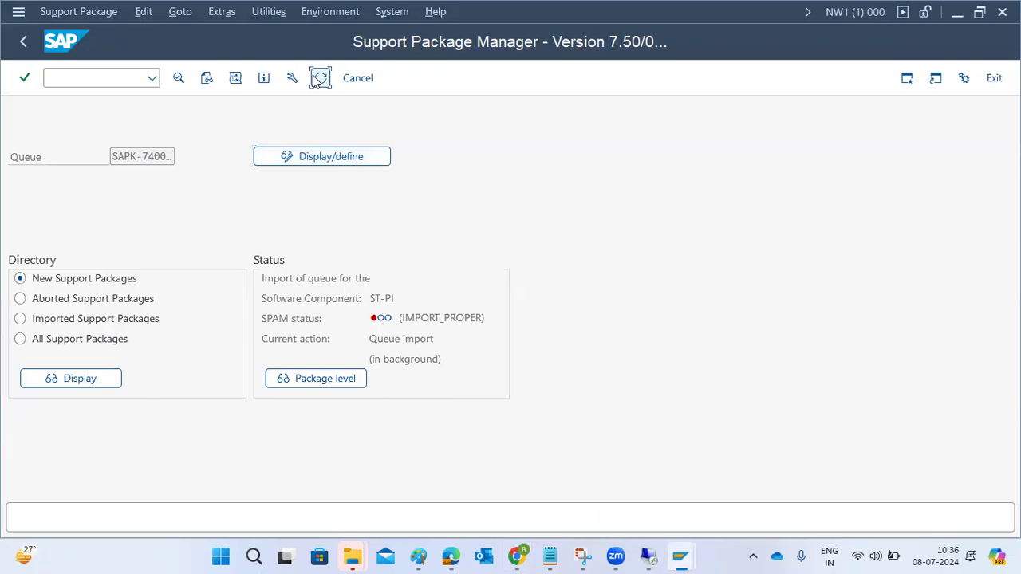
drag(429, 319, 466, 327)
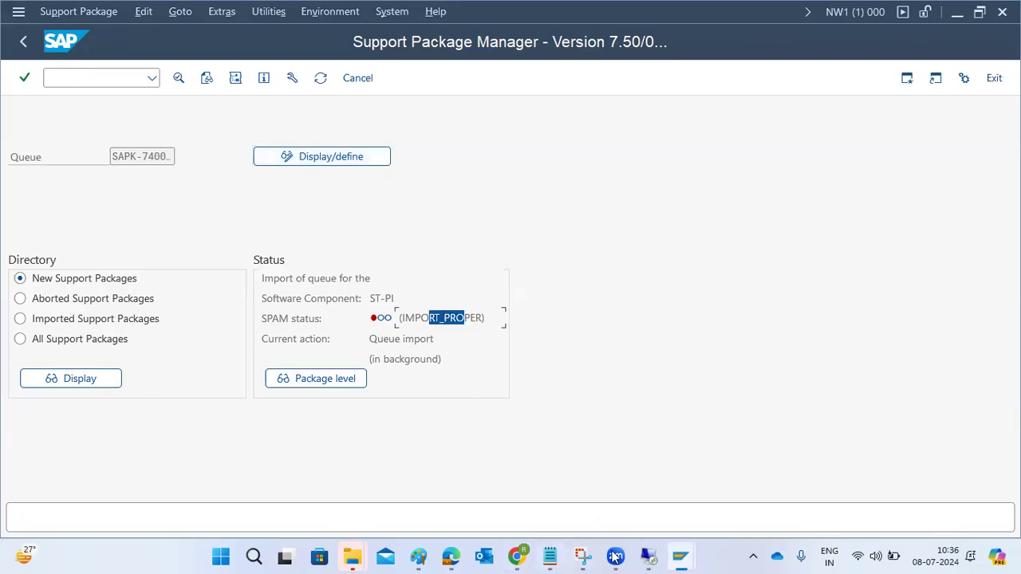
mouse_move(630, 556)
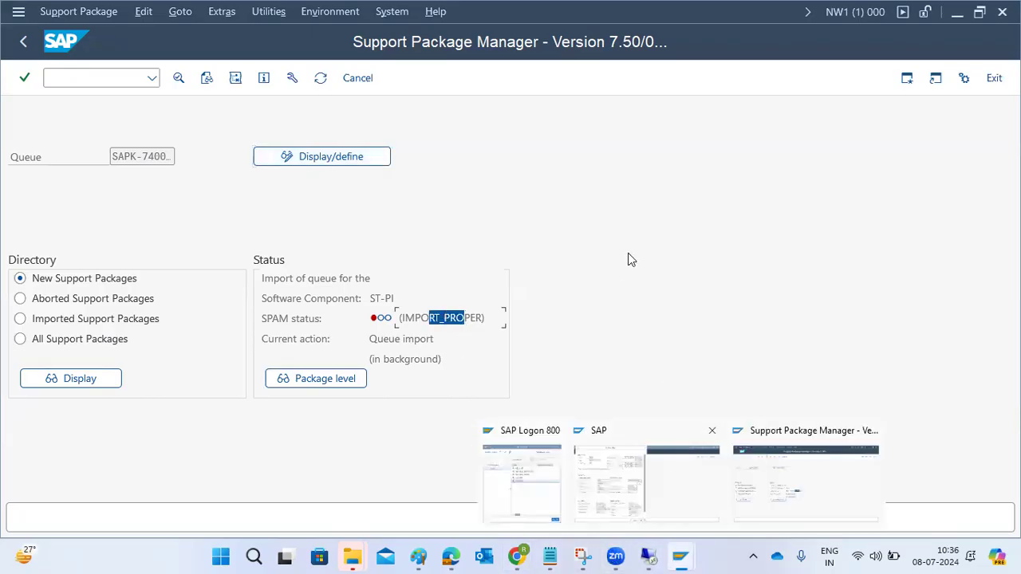
- View the queue's transport logs overview, return to the Support Package Manager and refresh the import status
click(207, 79)
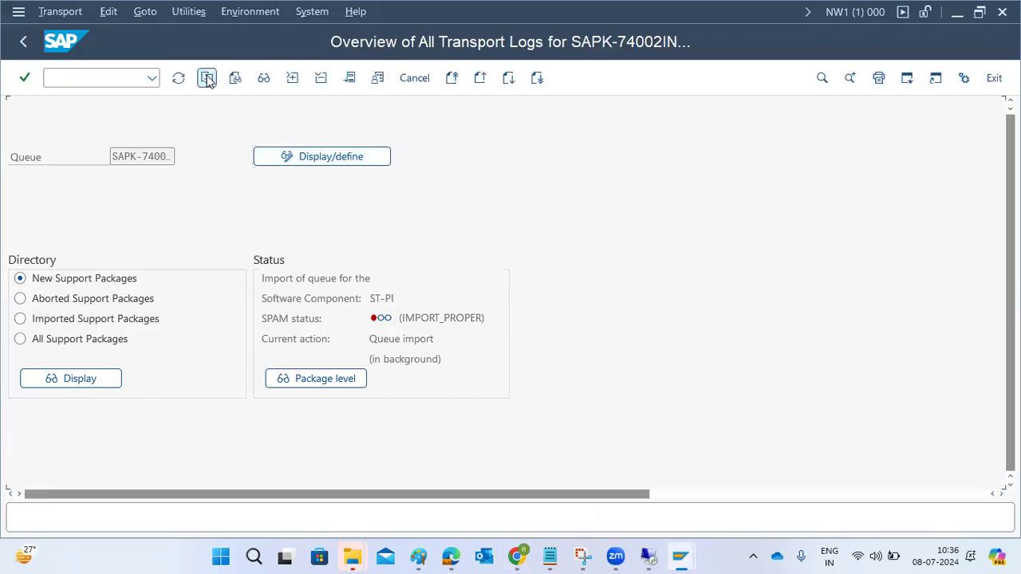
click(27, 46)
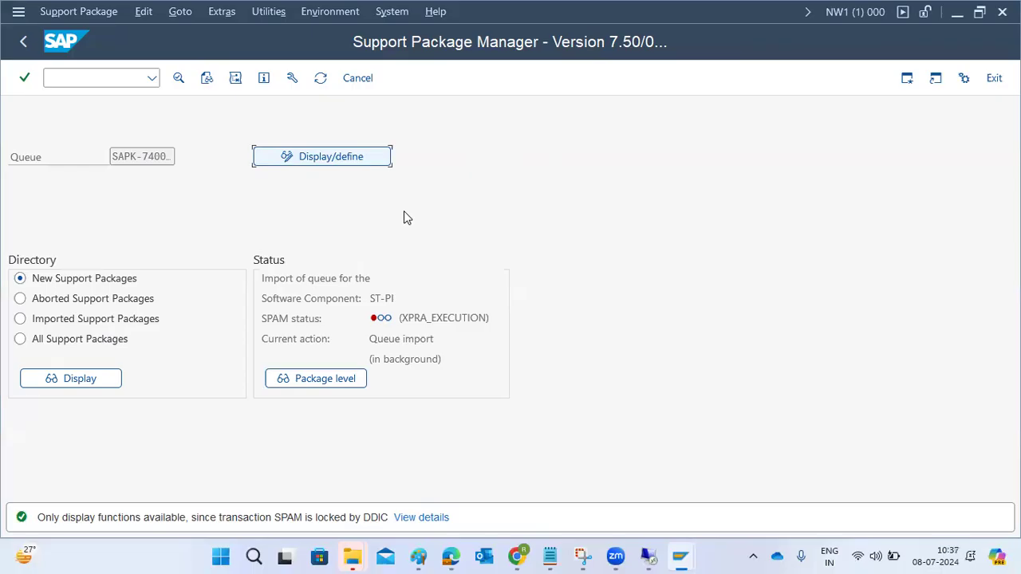
click(318, 80)
click(319, 78)
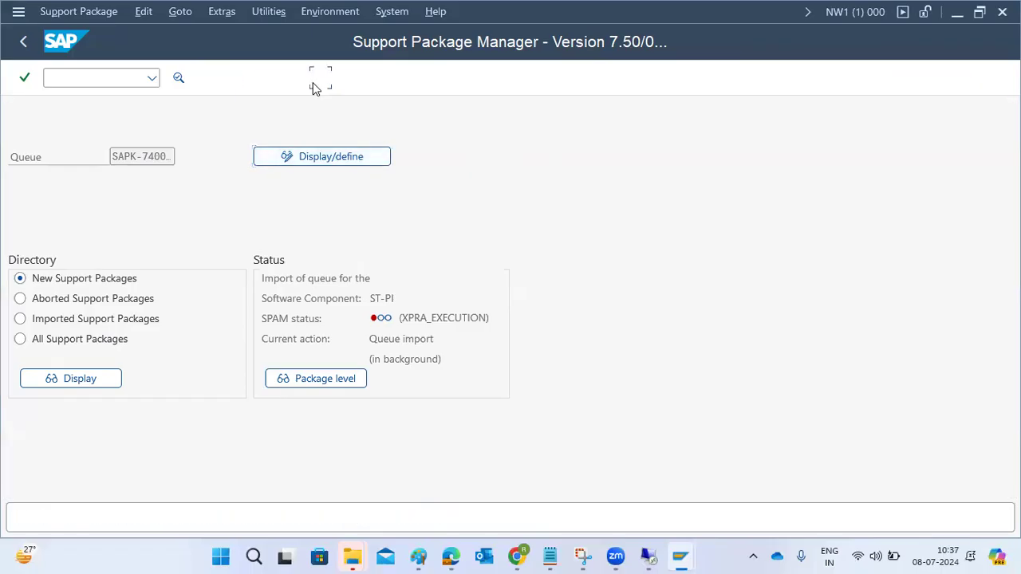
click(316, 85)
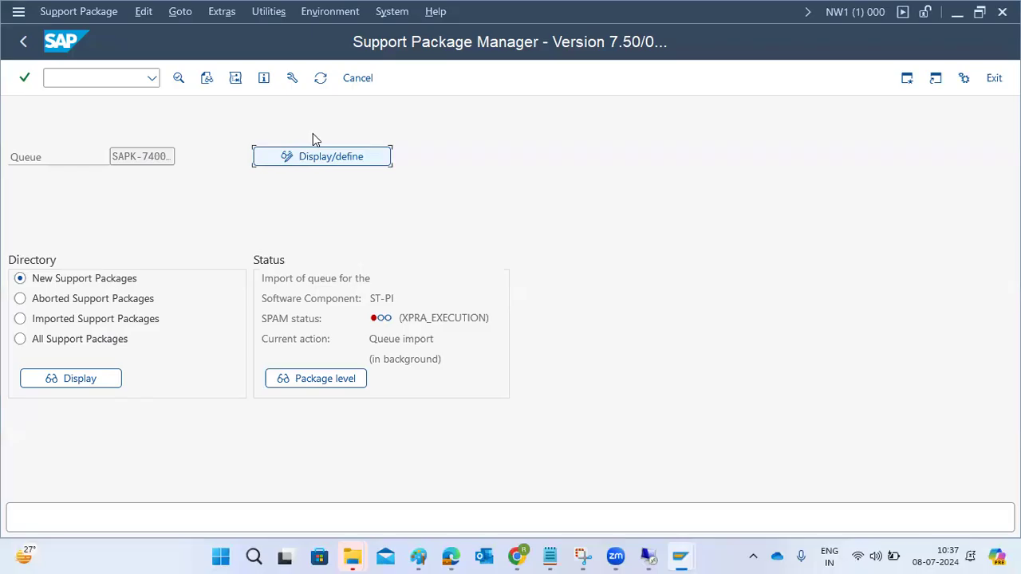
- Set the computer's speaker volume to about 75 and close the quick settings
click(876, 557)
click(917, 462)
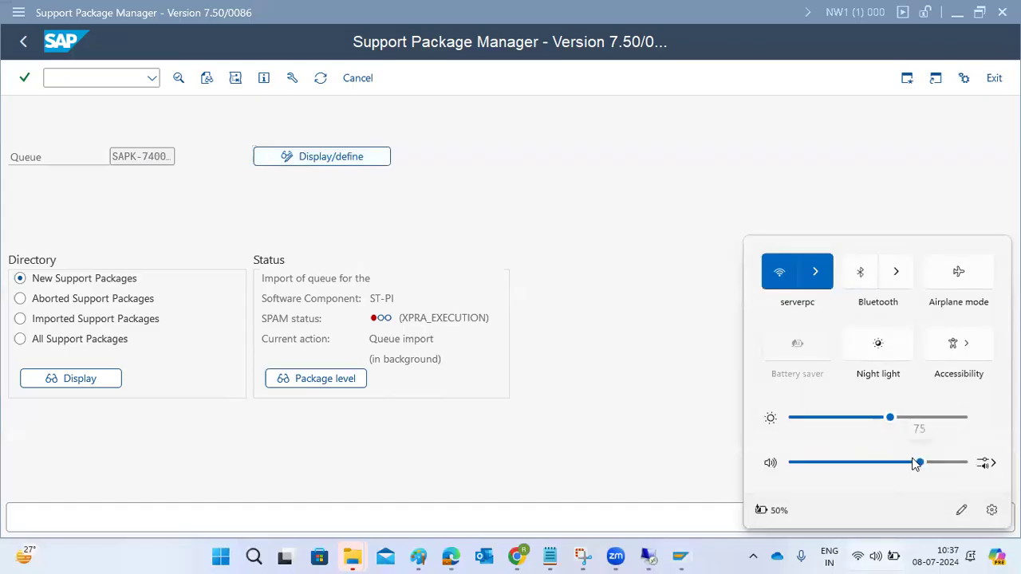
click(643, 372)
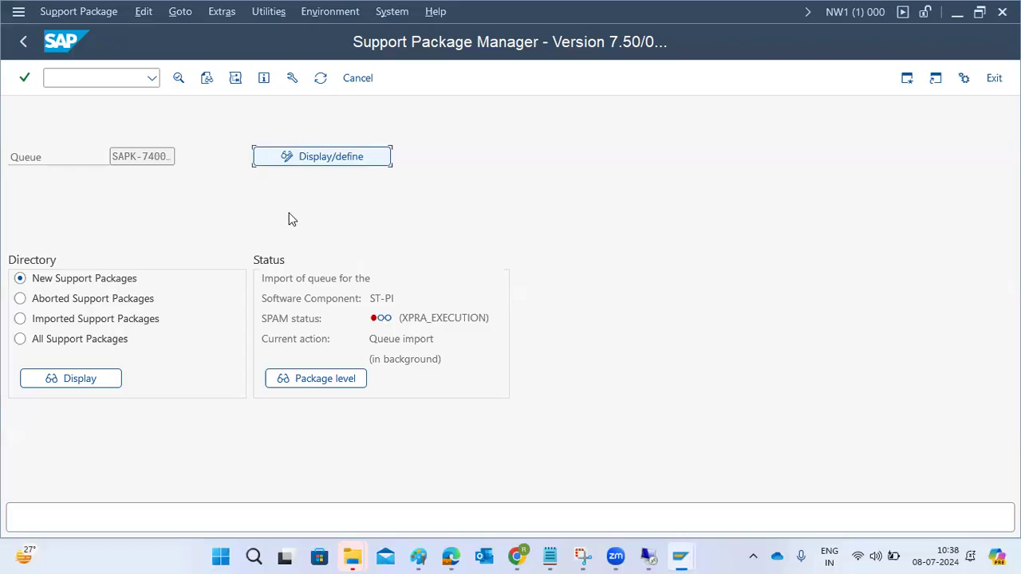
- Switch to Chrome and examine the list of SPAM and SAINT phases from PROLOGUE through SCHEDULE_RDDIMPDP
click(518, 556)
scroll(343, 252, up, 3)
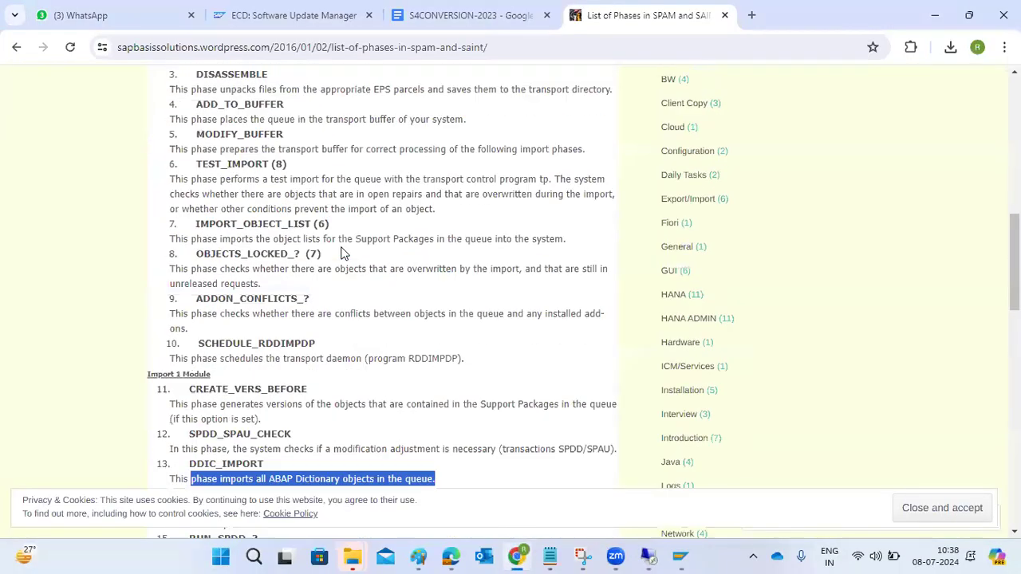
scroll(330, 243, up, 8)
scroll(330, 241, down, 5)
drag(142, 286, 212, 282)
scroll(252, 280, down, 3)
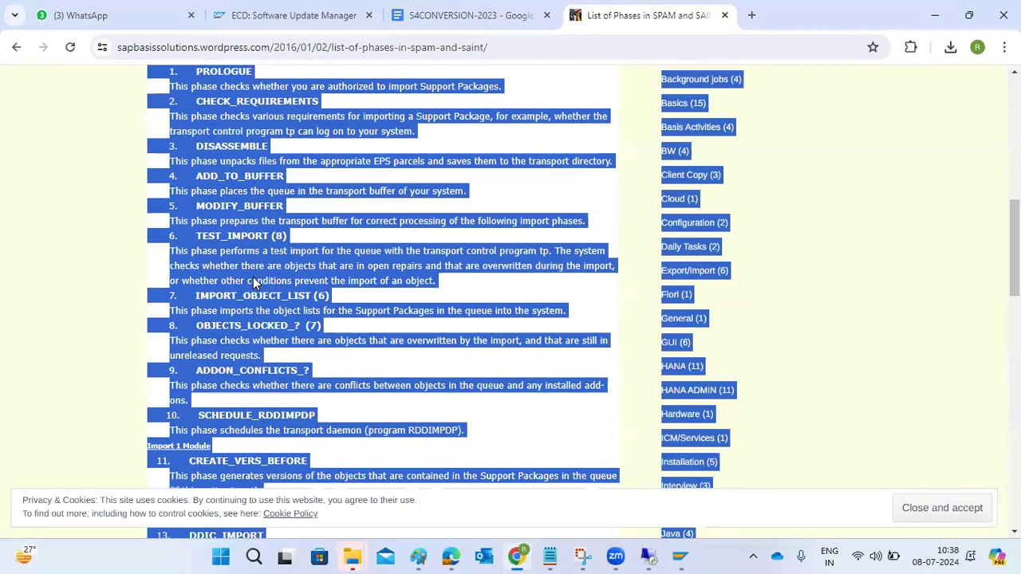
click(72, 272)
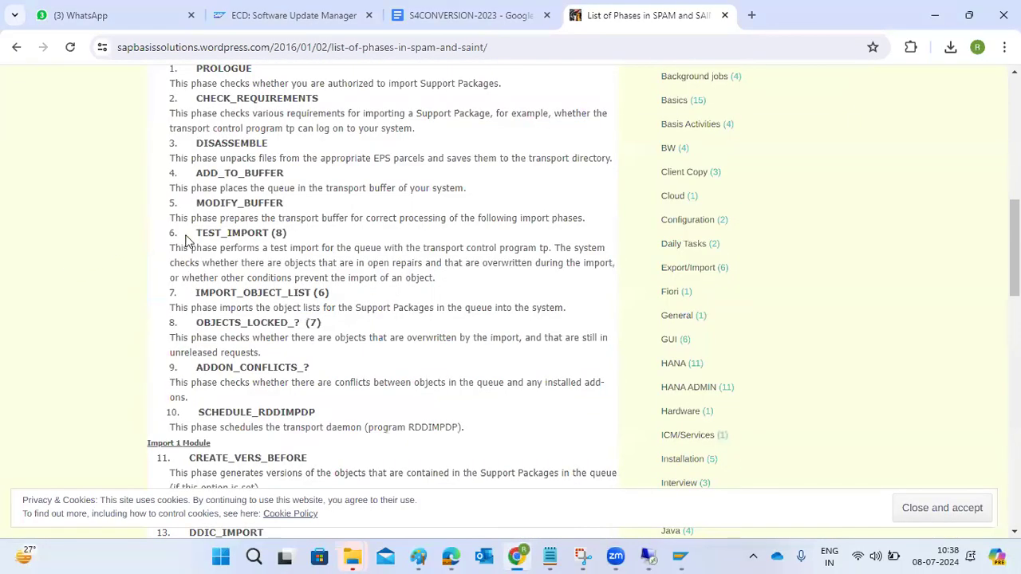
- Examine the Import 1, Import 2 and Clean Up module phases in the web page's phase list
scroll(216, 209, down, 3)
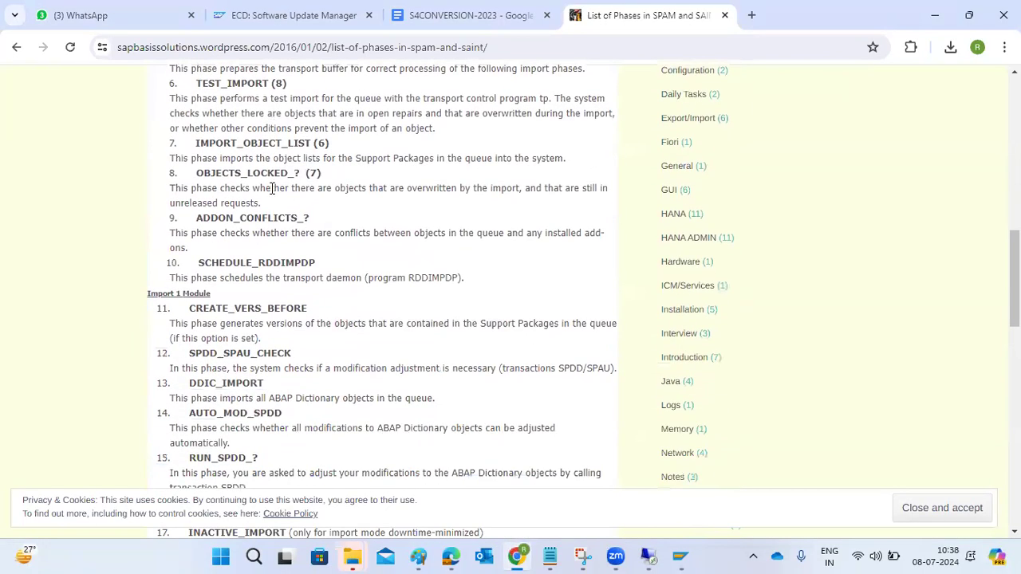
drag(146, 224, 193, 227)
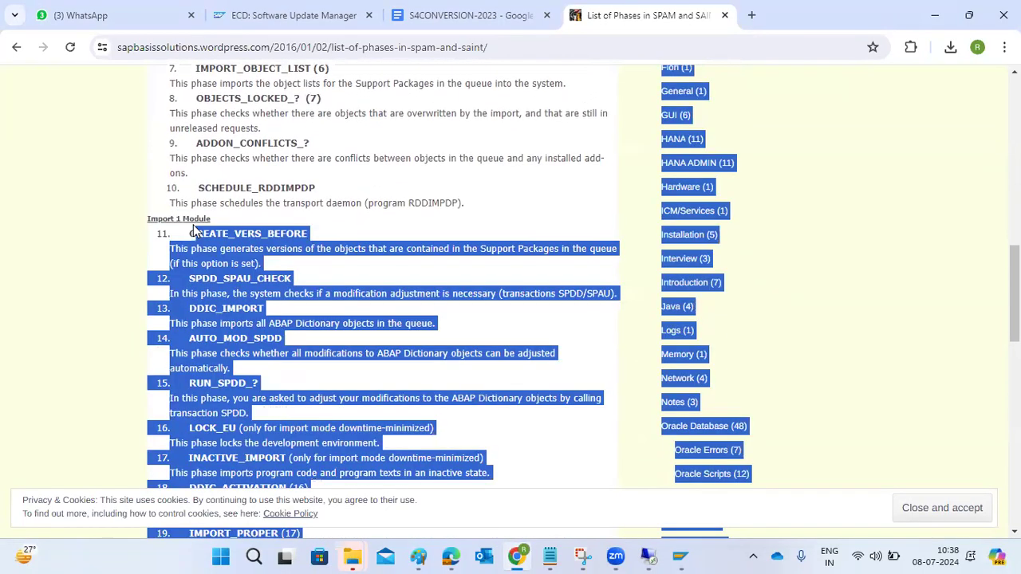
click(126, 232)
scroll(230, 272, down, 1)
scroll(207, 271, down, 3)
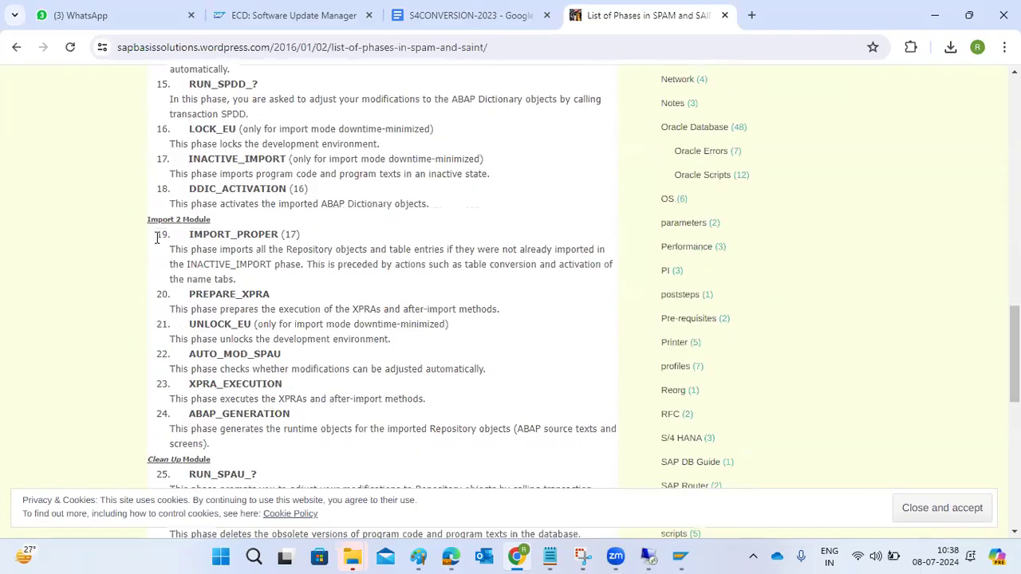
scroll(164, 239, down, 2)
scroll(161, 287, up, 6)
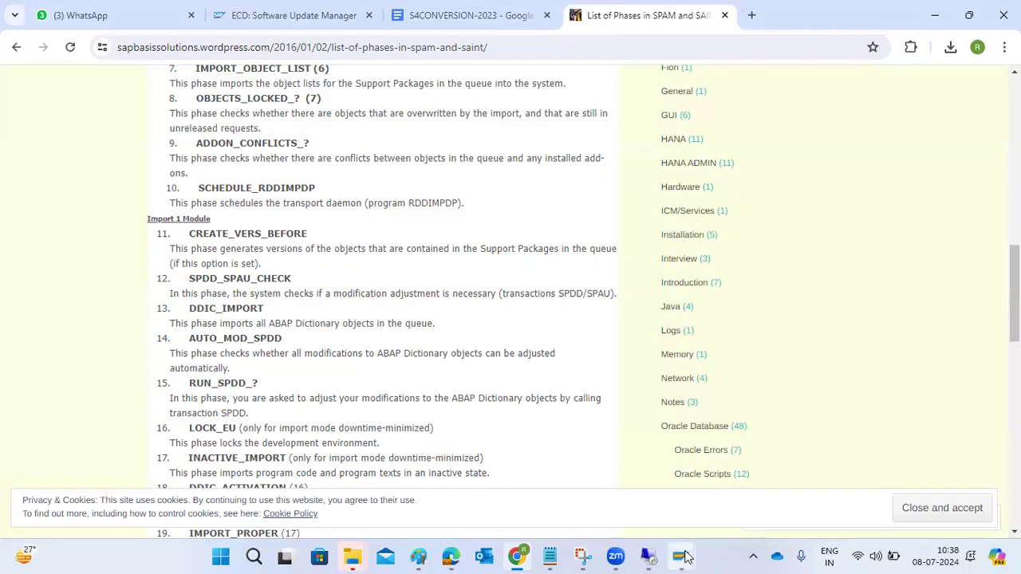
- Switch back to the Support Package Manager session in SAP and refresh the import status of the ST-PI queue
mouse_move(685, 556)
click(791, 480)
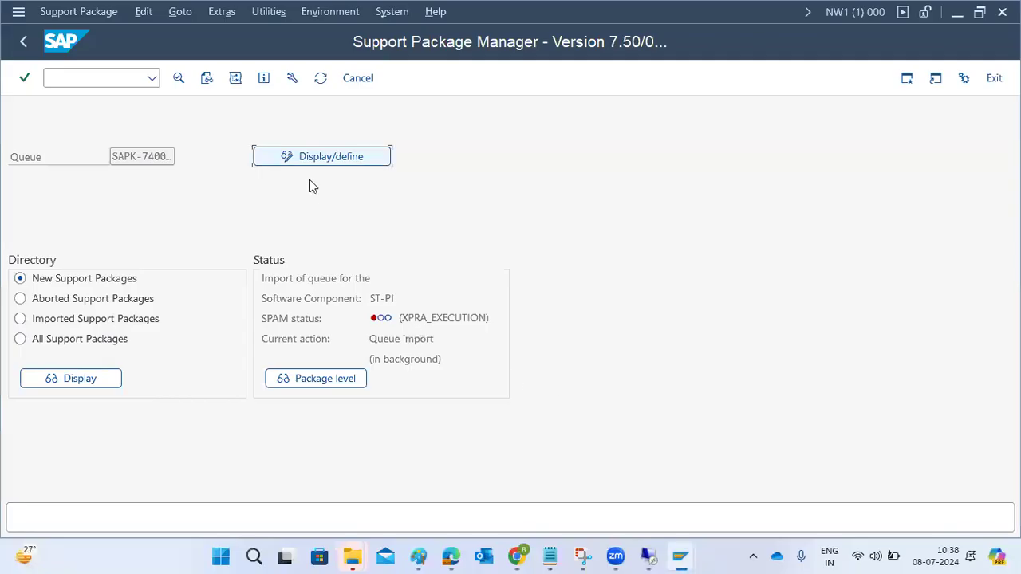
click(320, 78)
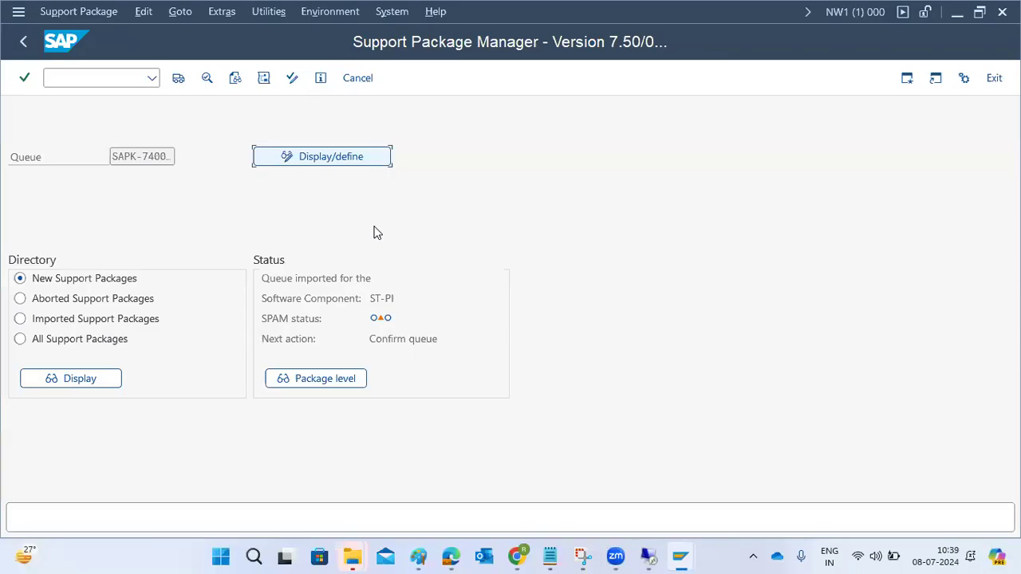
- Confirm the imported ST-PI support package queue and decline sending the runtime analysis data to SAP
drag(383, 339, 439, 357)
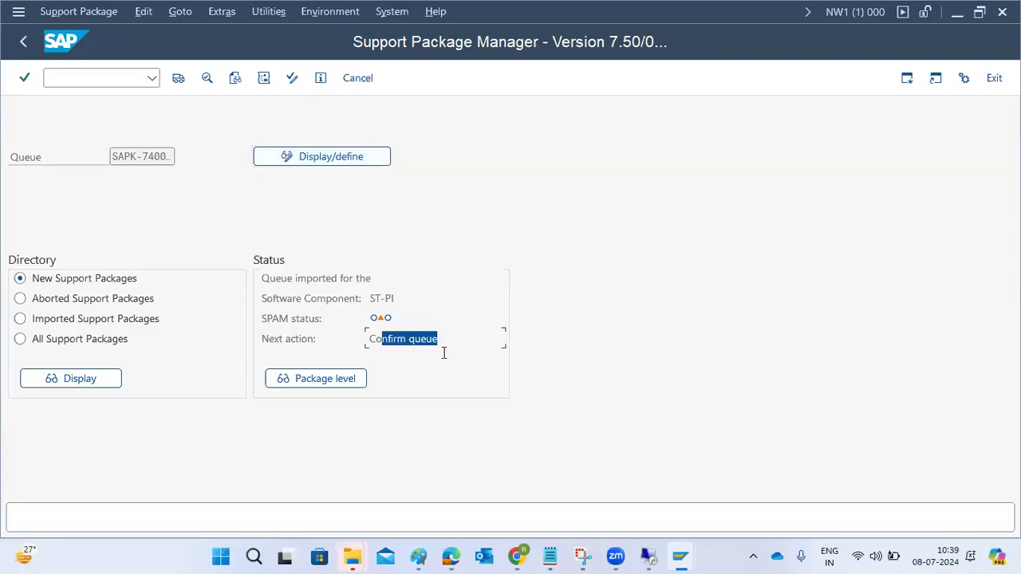
click(78, 11)
click(86, 109)
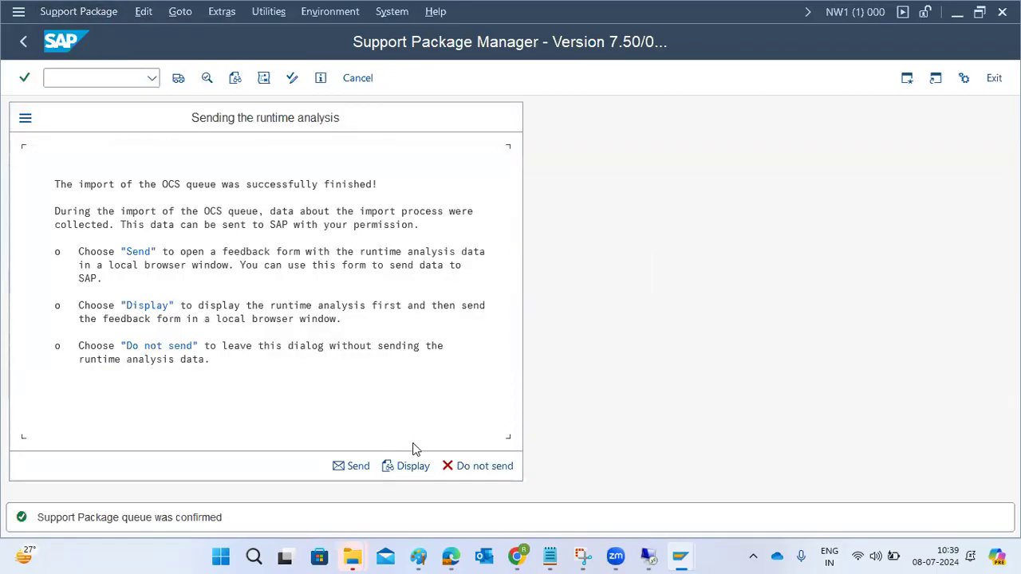
click(464, 466)
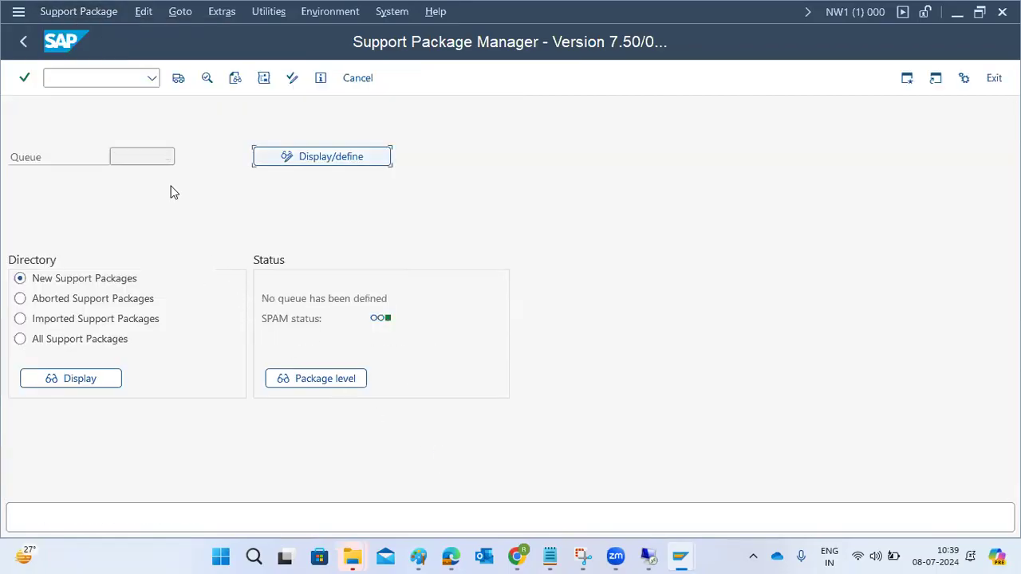
- Check the ST-PI support package level among the installed components in the other SAP session, then close the system status dialogs
mouse_move(686, 557)
click(642, 499)
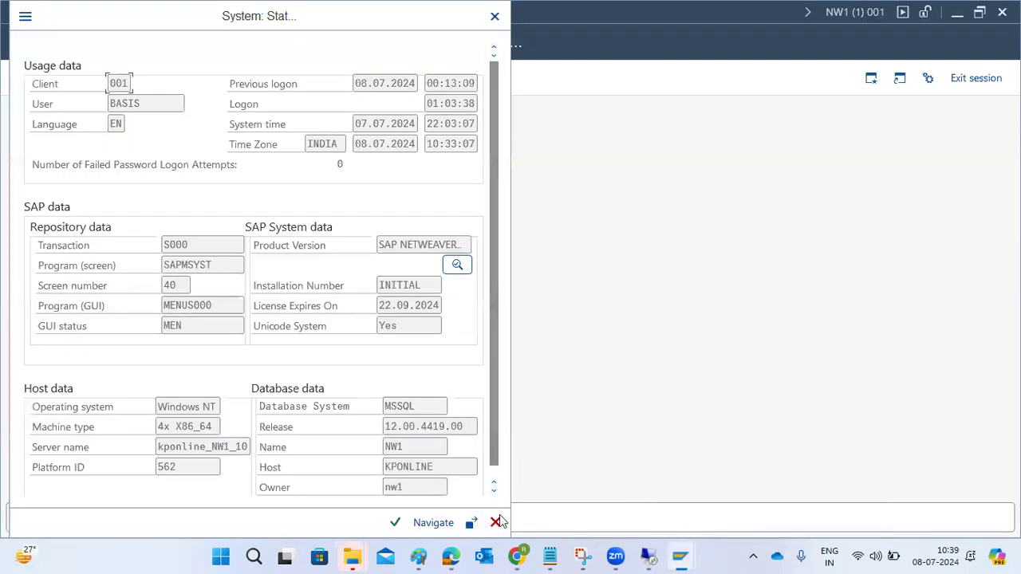
click(456, 265)
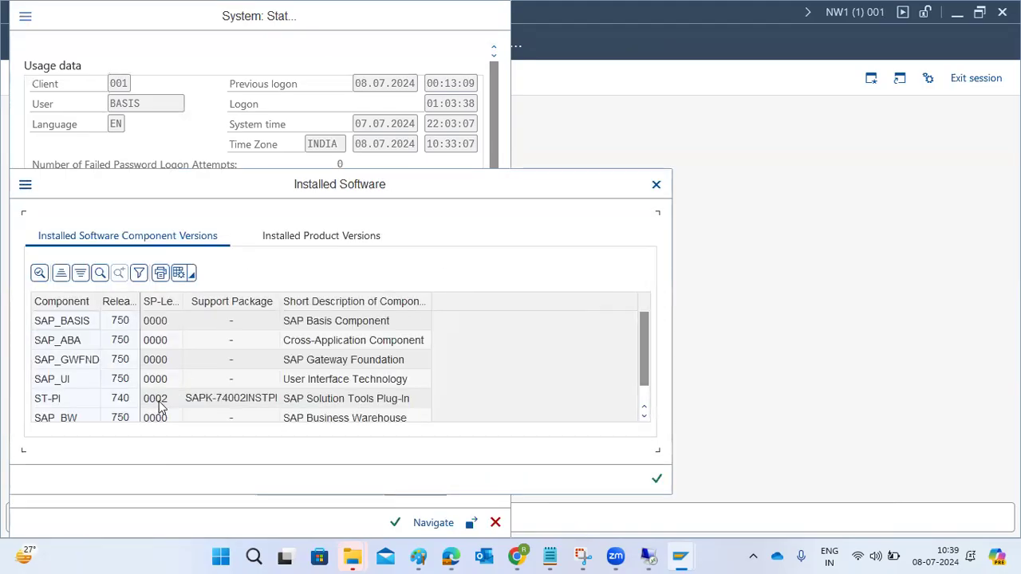
click(181, 397)
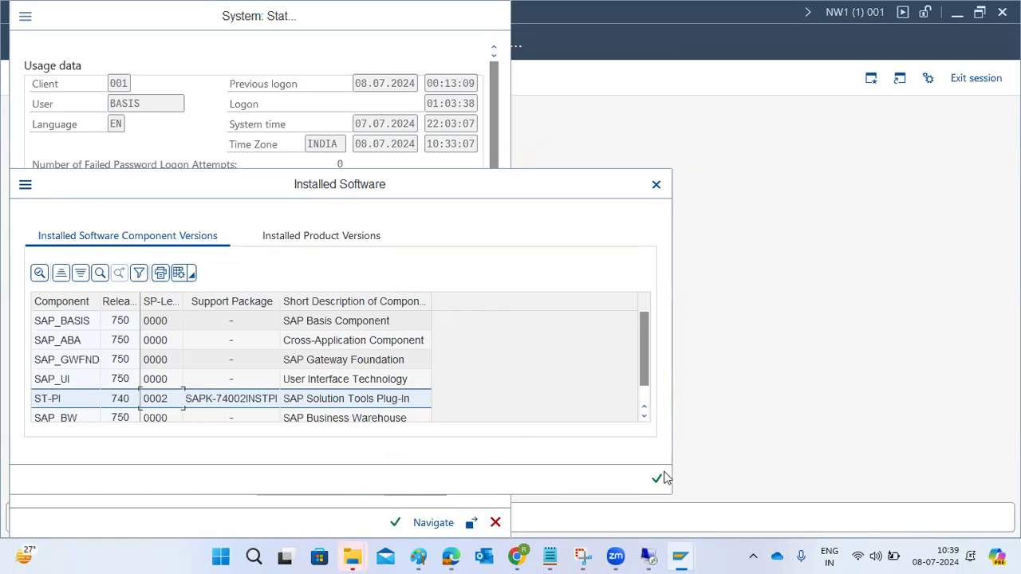
click(657, 479)
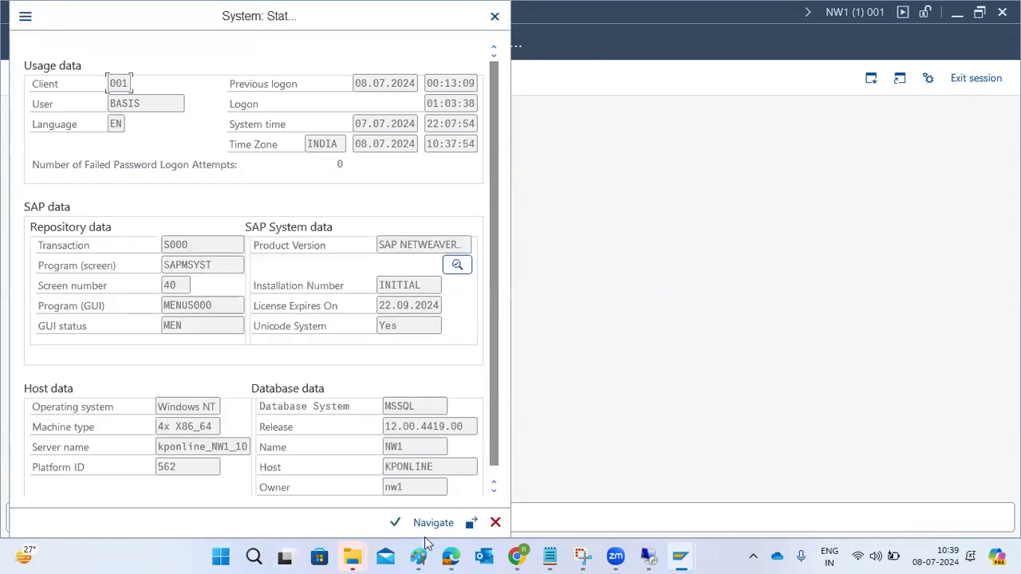
click(495, 523)
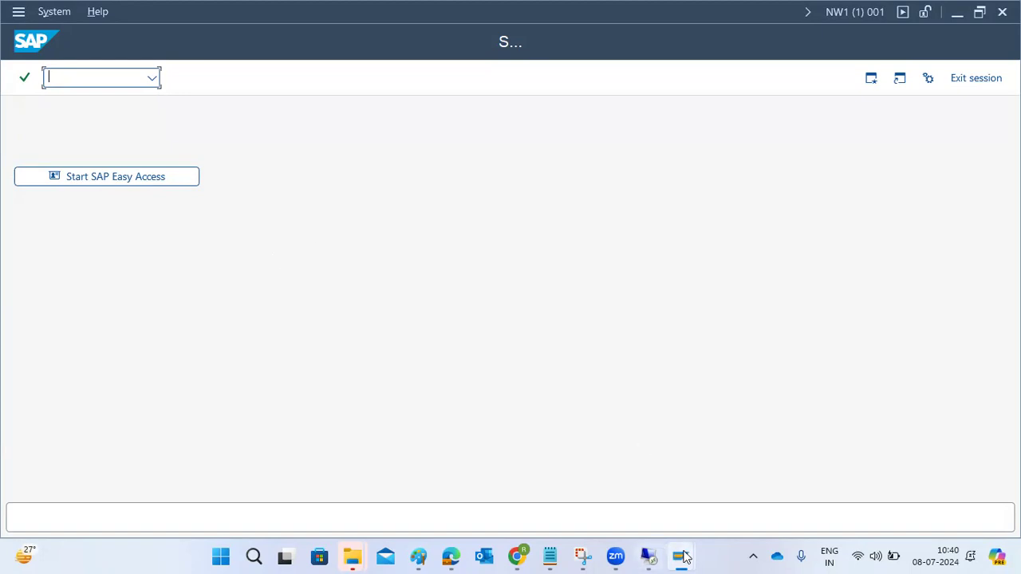
mouse_move(683, 556)
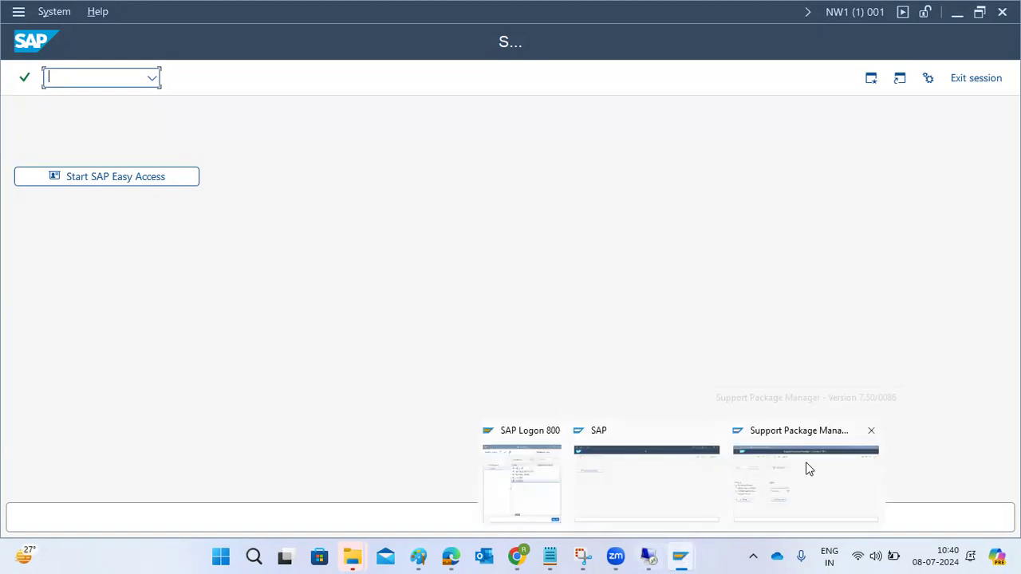